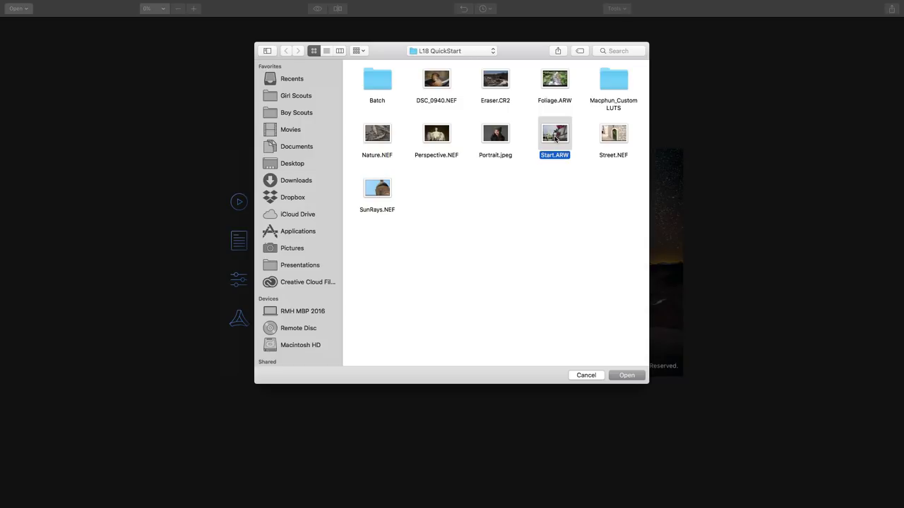
- Open Start.ARW from the L18 QuickStart folder and hide the presets strip below the photo
double_click(554, 138)
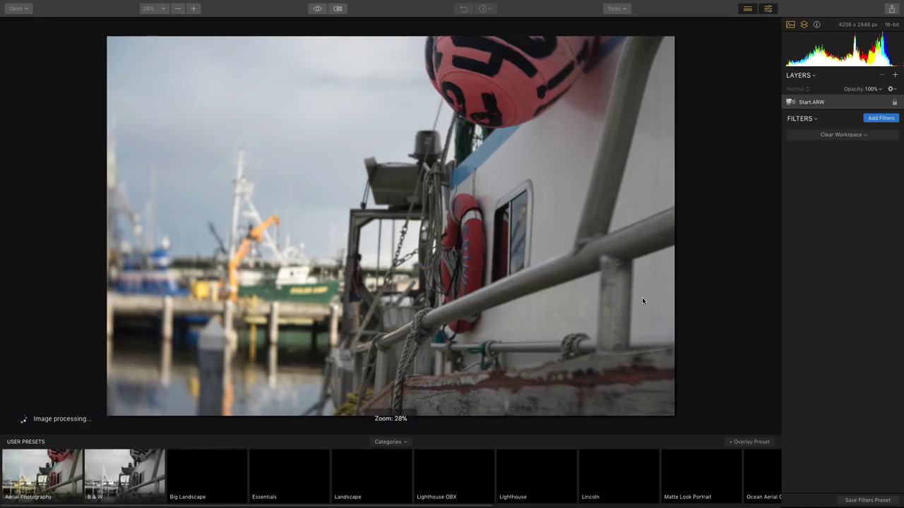
left_click(748, 9)
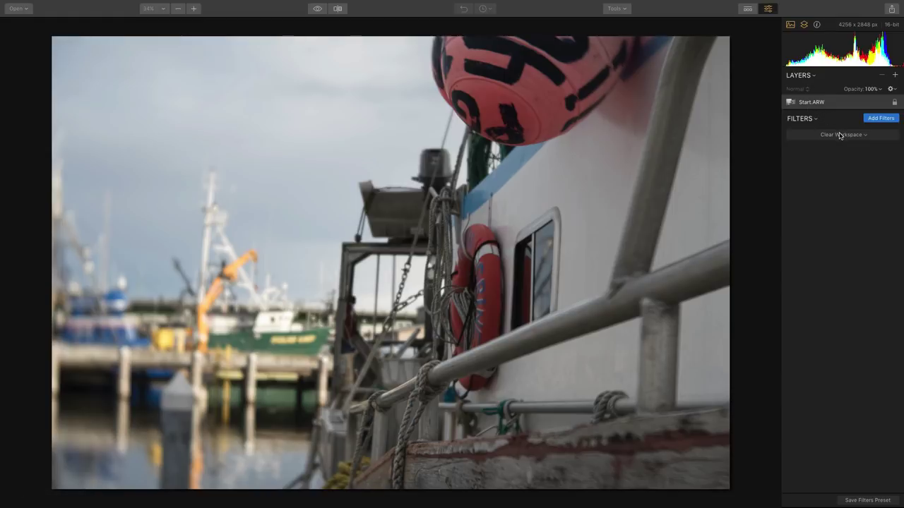
- Apply the Essentials - 2018 filter workspace to the harbour photo and close the filters catalog
left_click(873, 120)
mouse_move(759, 117)
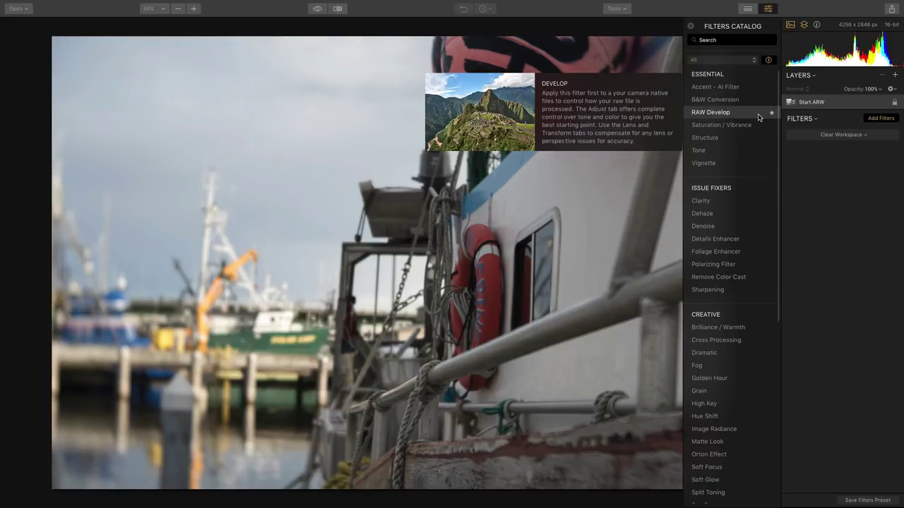
left_click(840, 135)
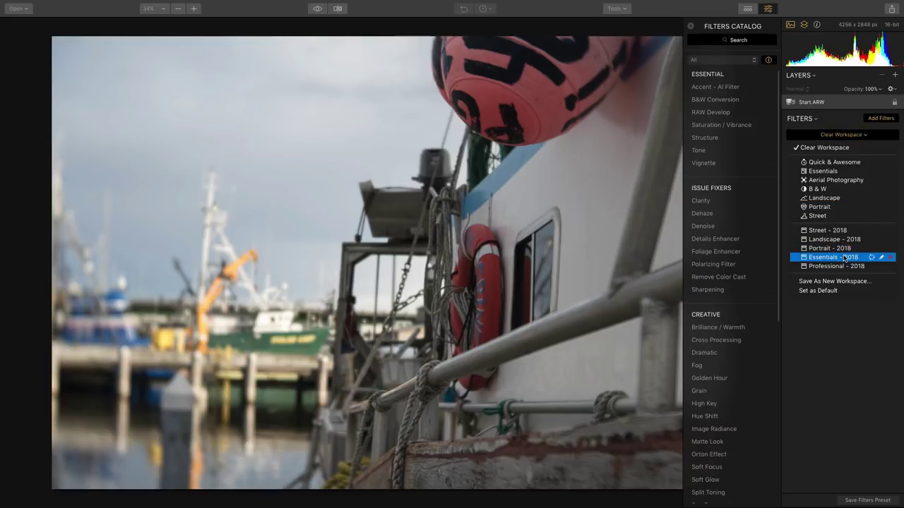
left_click(845, 258)
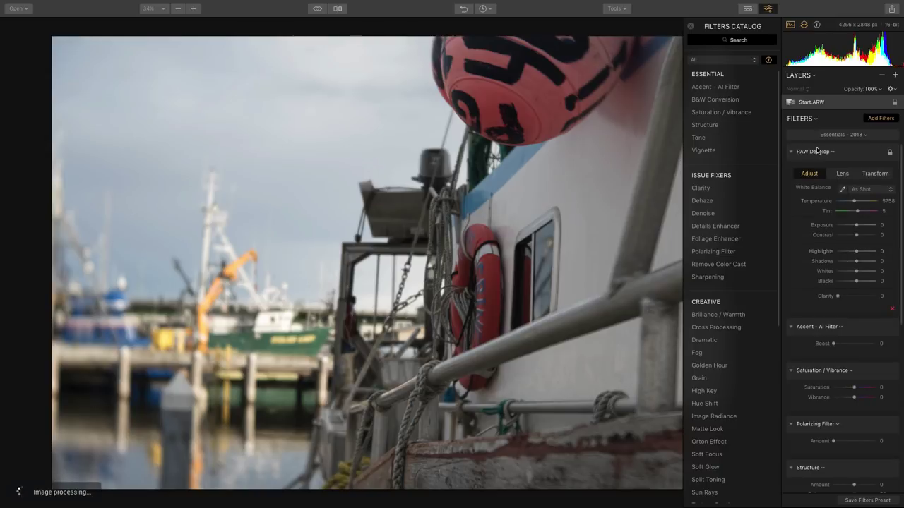
left_click(690, 26)
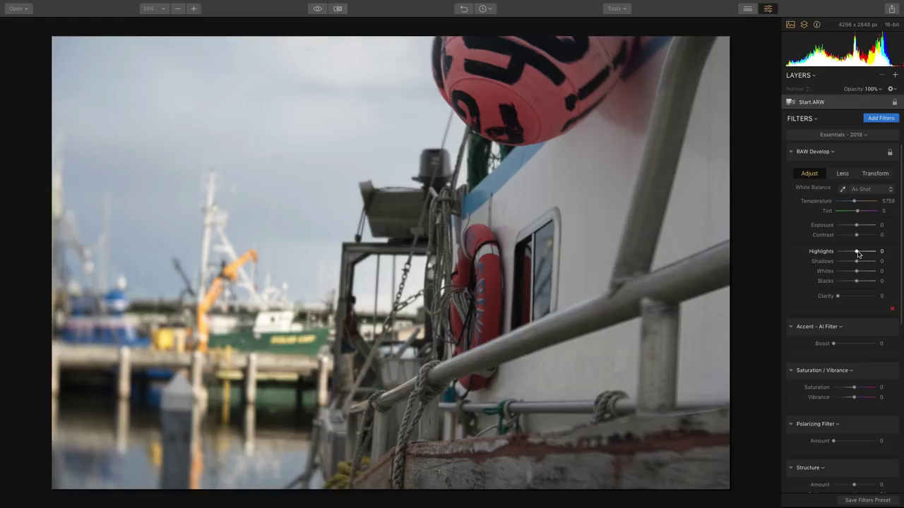
- In RAW Develop, set Highlights to -100, Shadows to 100, Whites to 27, Blacks to -30, Clarity to 34 and Contrast to 20
left_click_drag(858, 253, 886, 261)
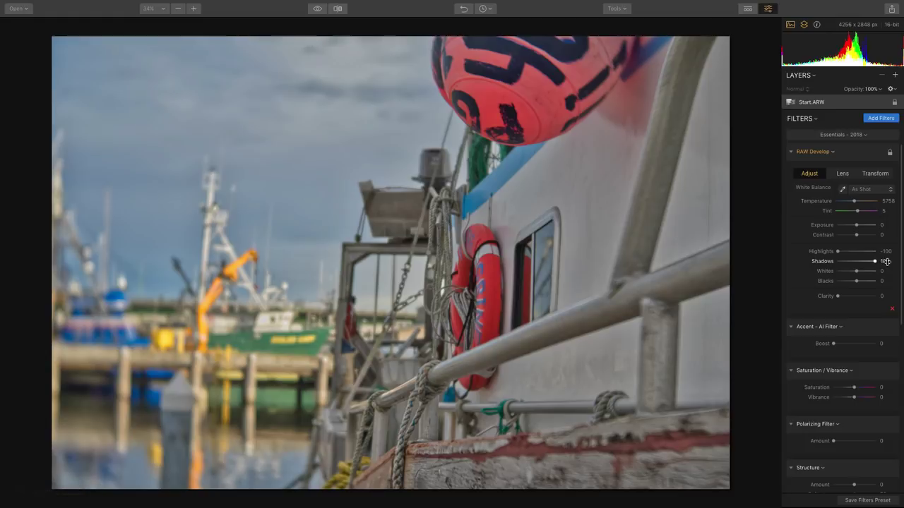
mouse_move(856, 271)
left_mouse_down()
mouse_move(867, 272)
mouse_move(850, 282)
left_mouse_up()
left_click(854, 296)
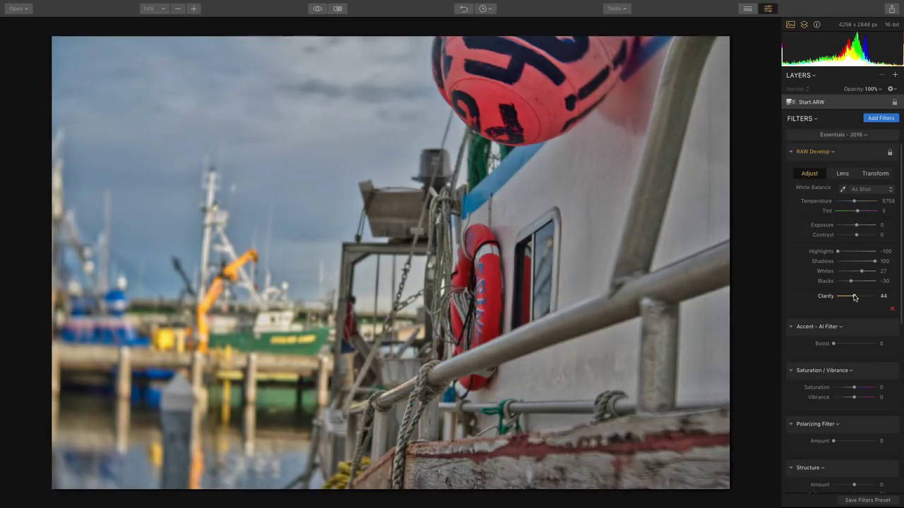
left_click_drag(852, 297, 849, 296)
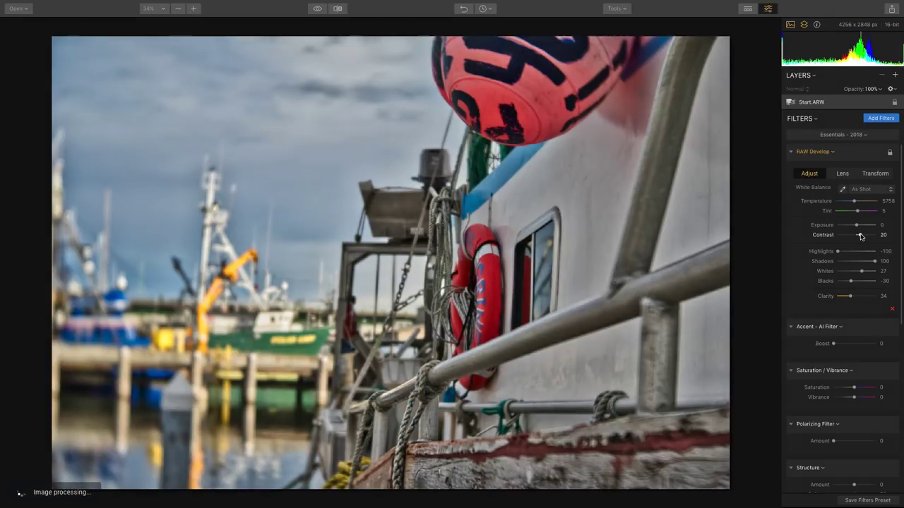
- Set the Accent - AI Filter's Boost to 45 and Vibrance to 15
left_click_drag(834, 343, 852, 346)
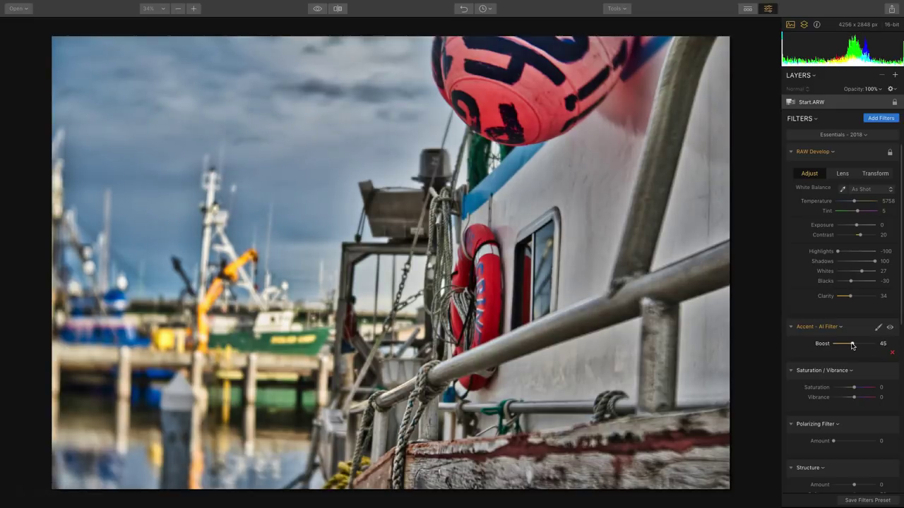
scroll(854, 343, "down", 2)
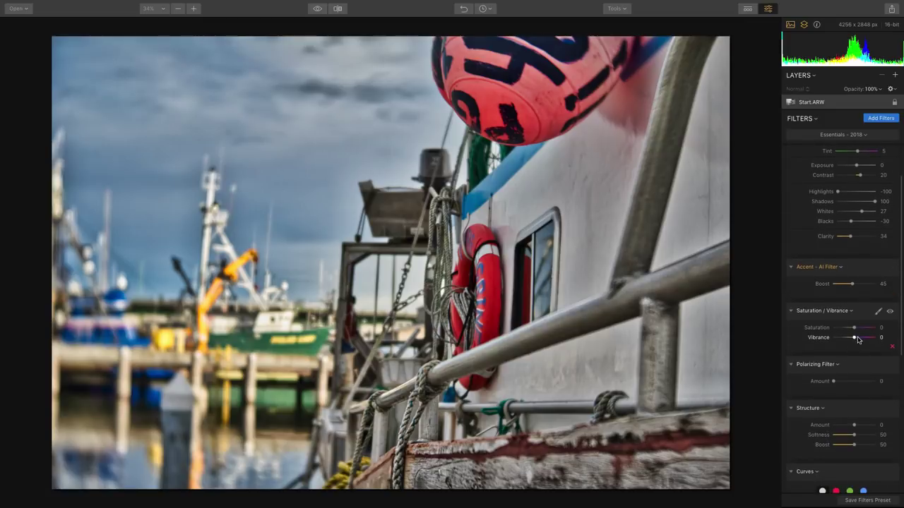
left_click_drag(858, 339, 860, 339)
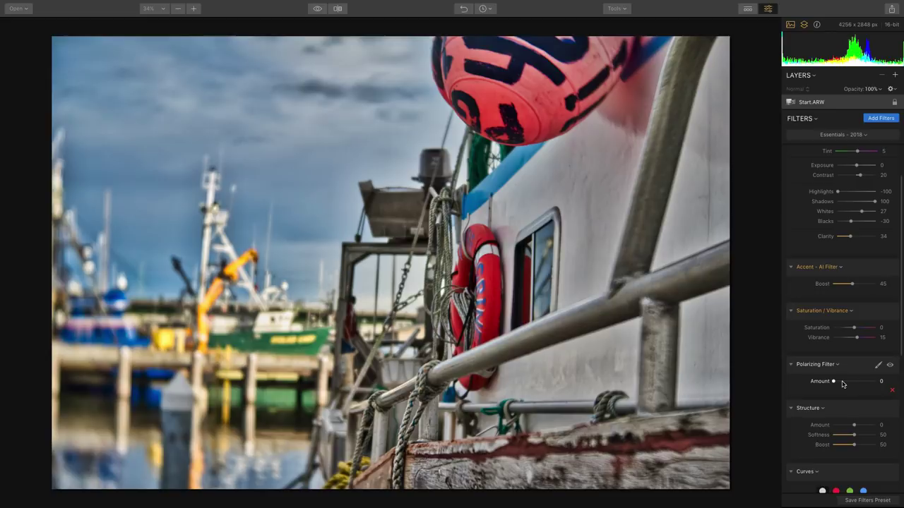
- Set the Polarizing Filter's Amount to 33 and the Structure filter's Amount to 25
mouse_move(841, 384)
left_mouse_down()
mouse_move(831, 384)
mouse_move(847, 387)
left_mouse_up()
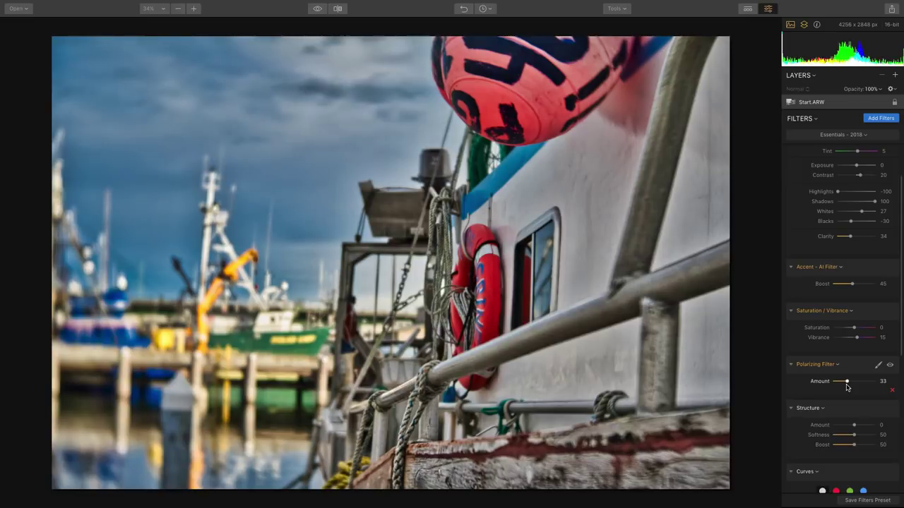
scroll(851, 367, "down", 3)
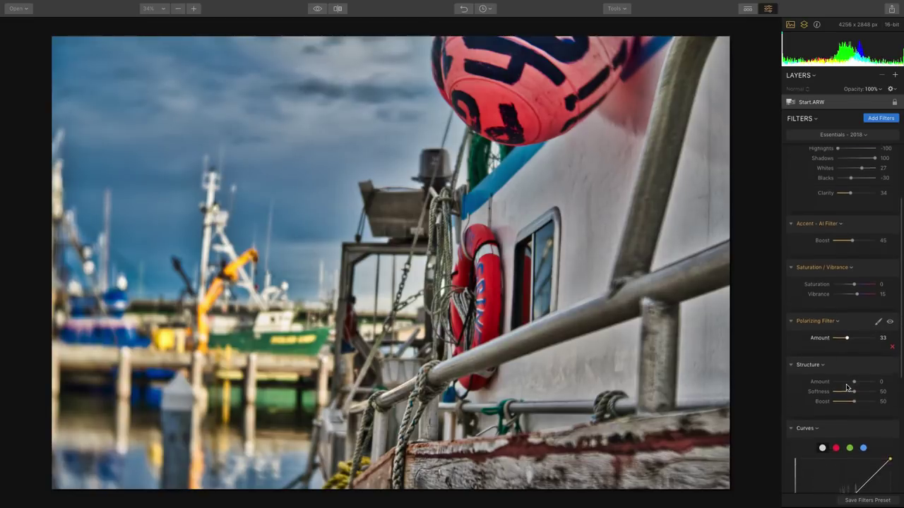
left_click_drag(856, 331, 866, 333)
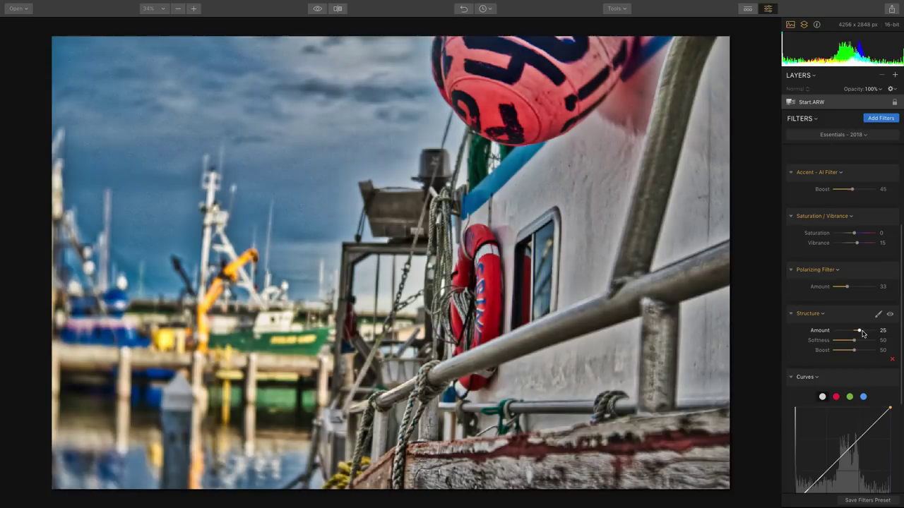
- Darken the photo's edges by setting the Vignette filter's Amount to -46
scroll(862, 333, "down", 5)
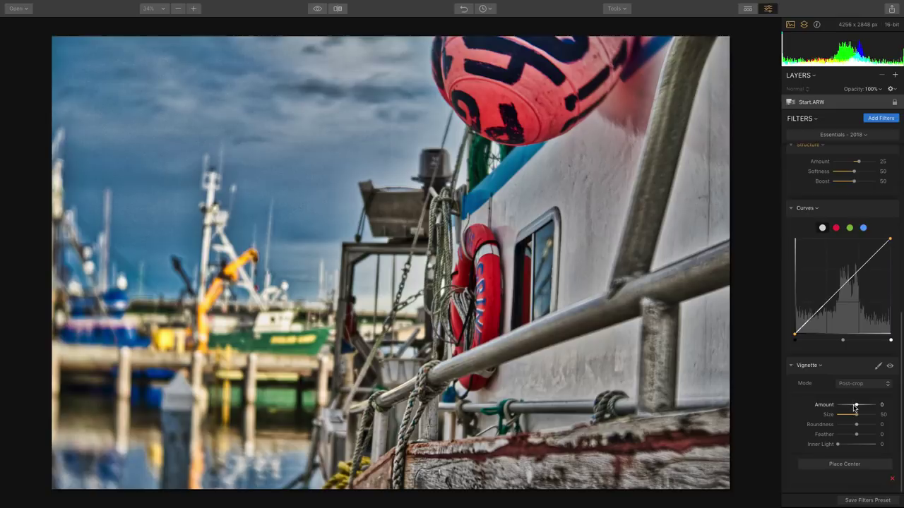
left_click_drag(855, 405, 844, 409)
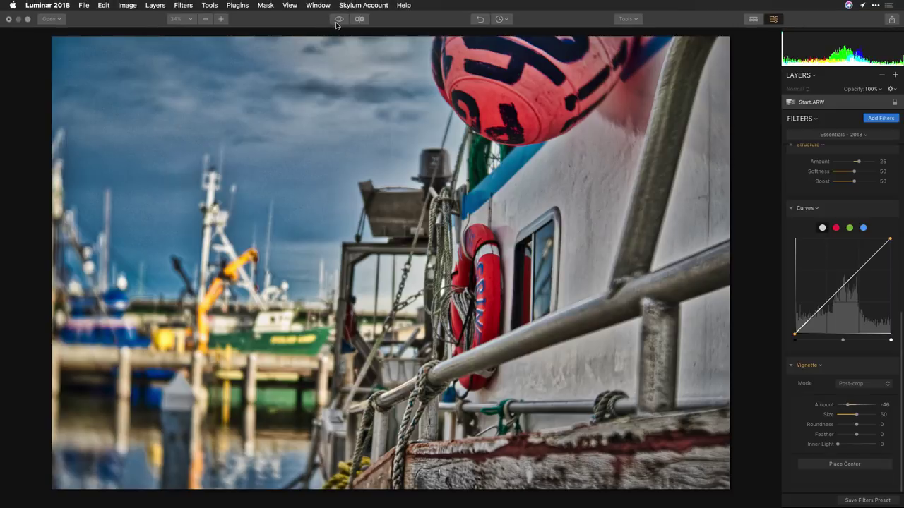
- Compare the edited harbour photo with the original by toggling the before/after preview
left_click(337, 21)
left_click(338, 21)
left_click(337, 22)
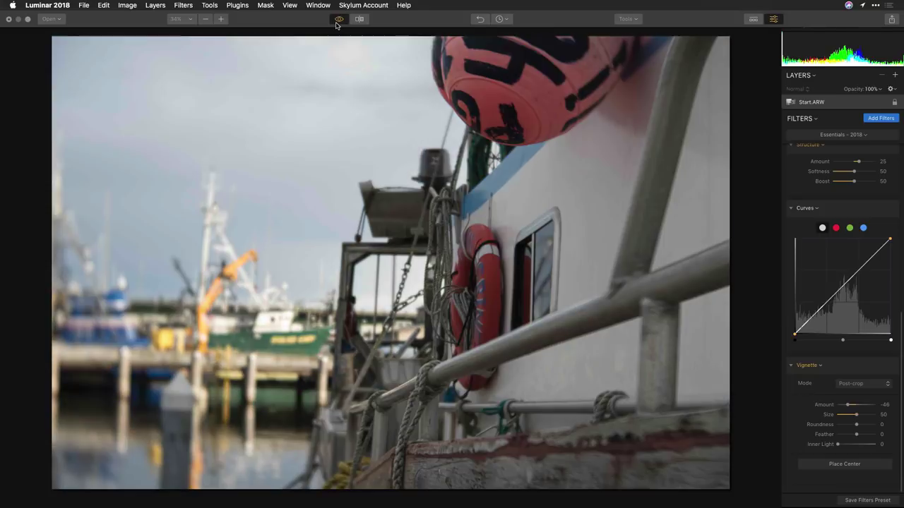
left_click(337, 22)
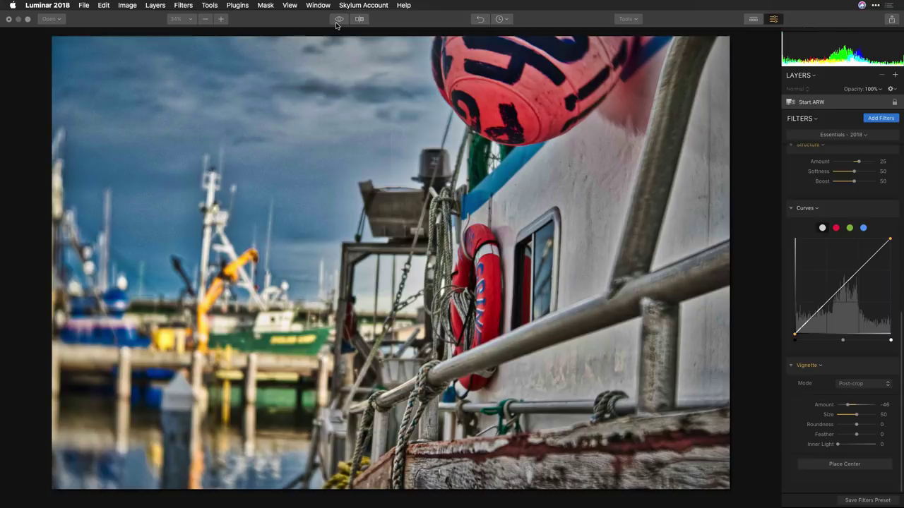
- Open Portrait.jpeg from the L18 QuickStart folder and apply the Portrait - 2018 workspace to it
key("super+o")
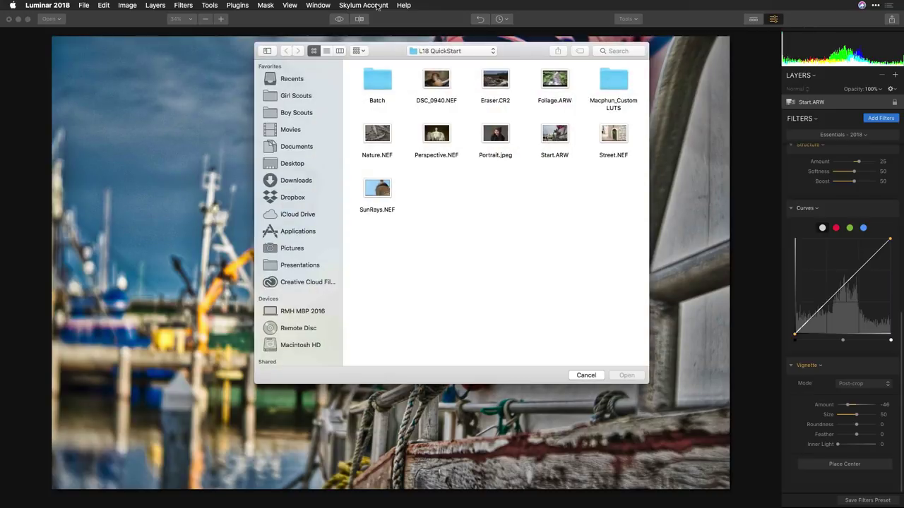
left_click(503, 134)
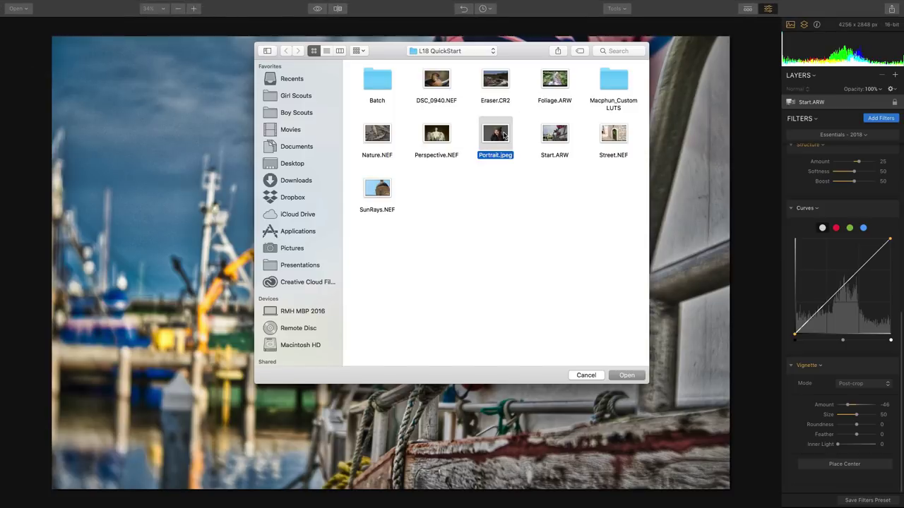
double_click(503, 134)
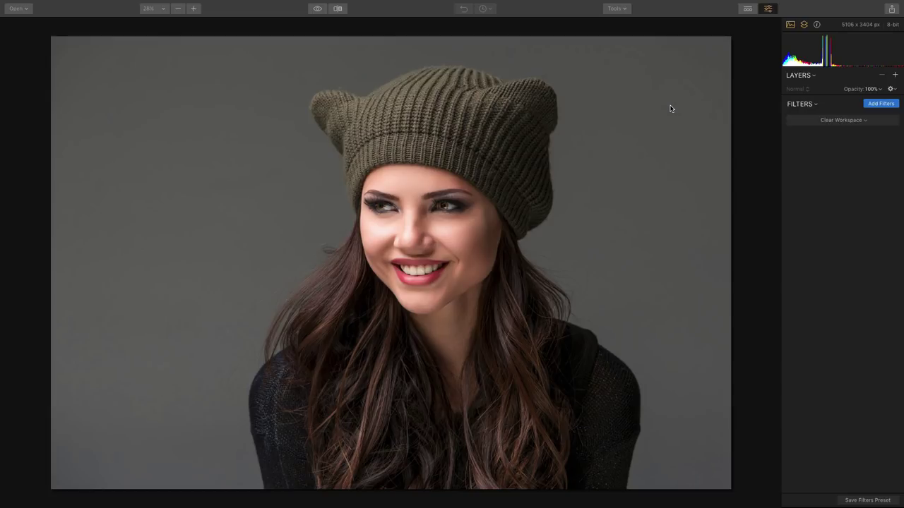
left_click(854, 121)
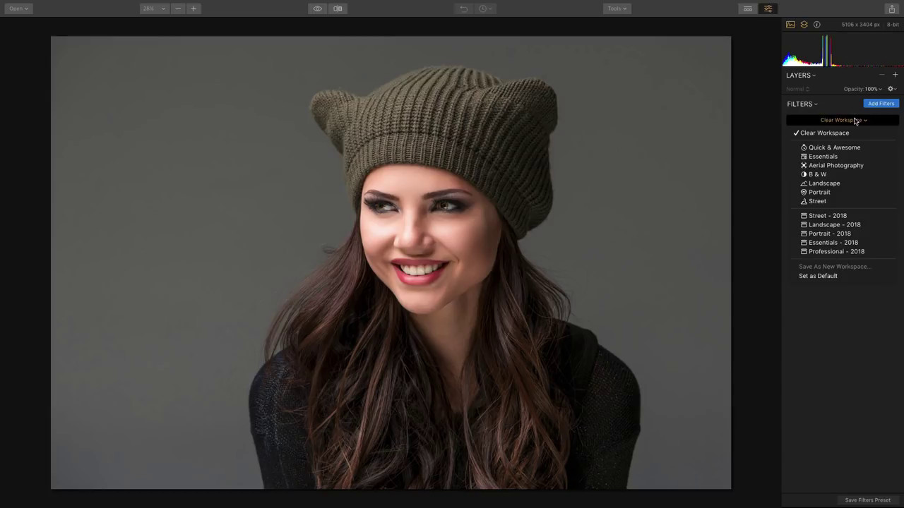
left_click(852, 233)
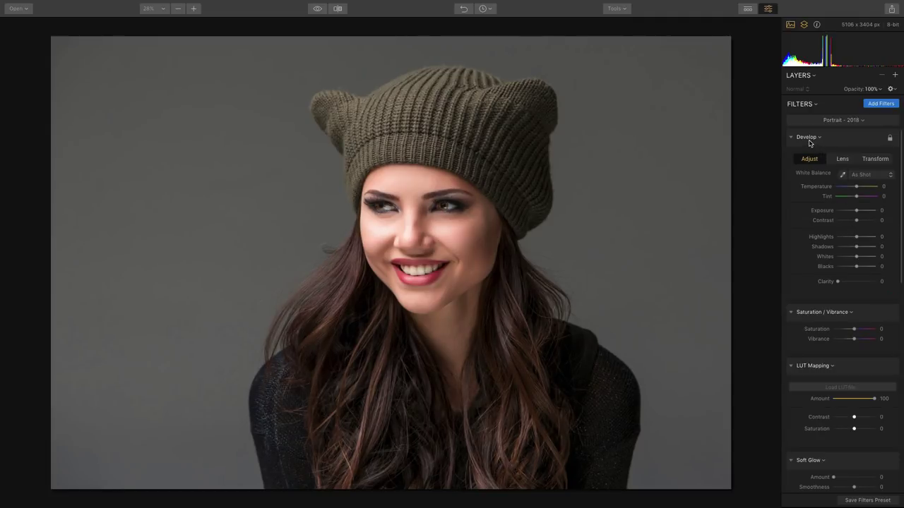
- In the portrait's Develop filter, set Clarity to 43, Shadows to 43 and Highlights to -41
left_click_drag(846, 282, 853, 283)
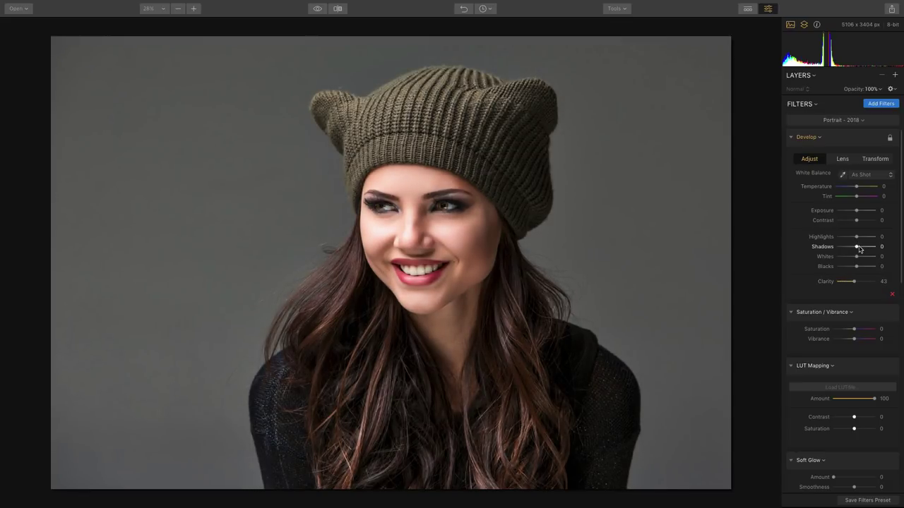
left_click_drag(860, 249, 849, 241)
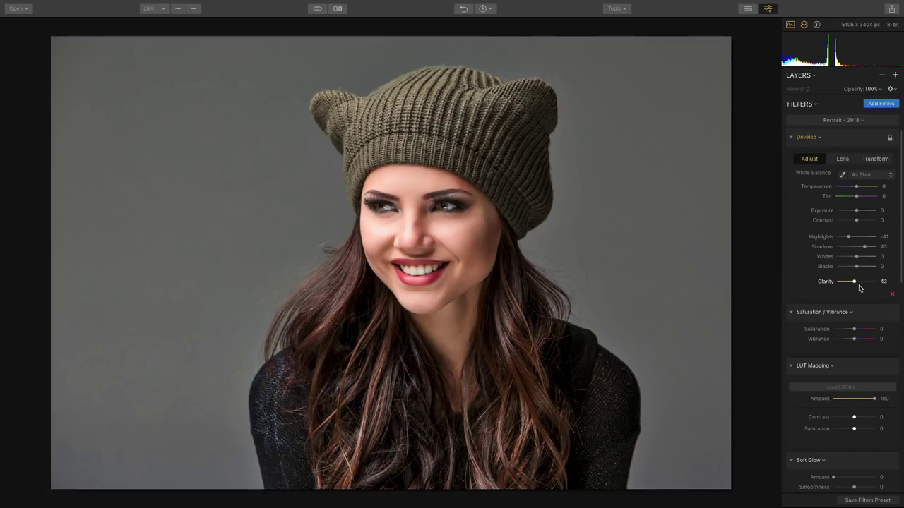
- Try the Kodack chrome 2.cube LUT from the Bonus LUTS folder in the LUT Mapping filter
scroll(859, 287, "down", 5)
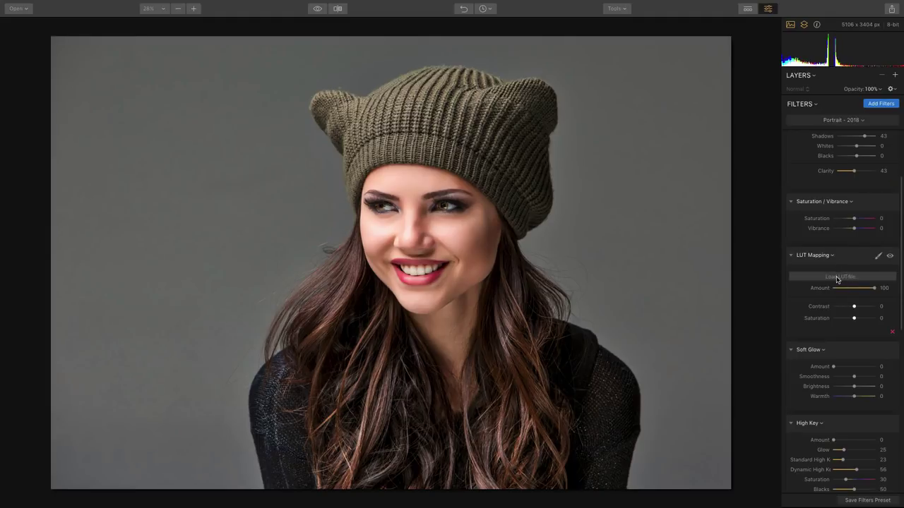
left_click(837, 278)
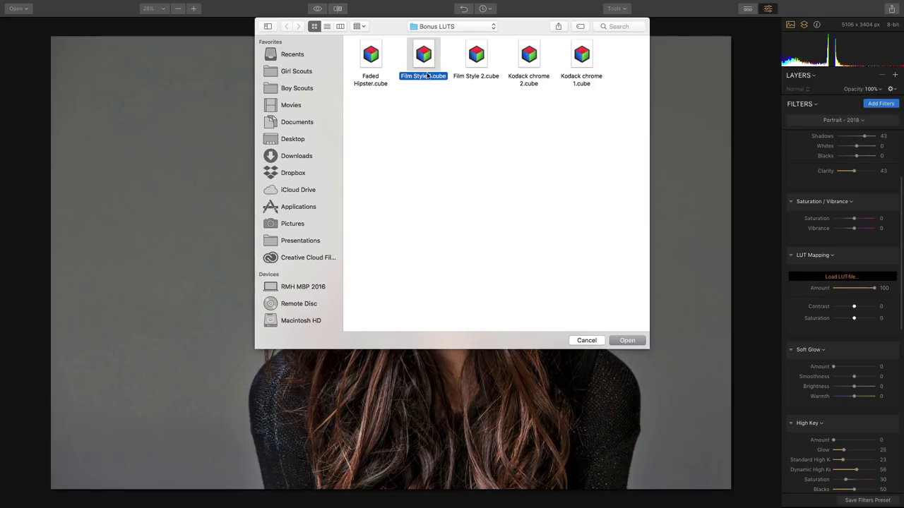
left_click(528, 56)
left_click(626, 340)
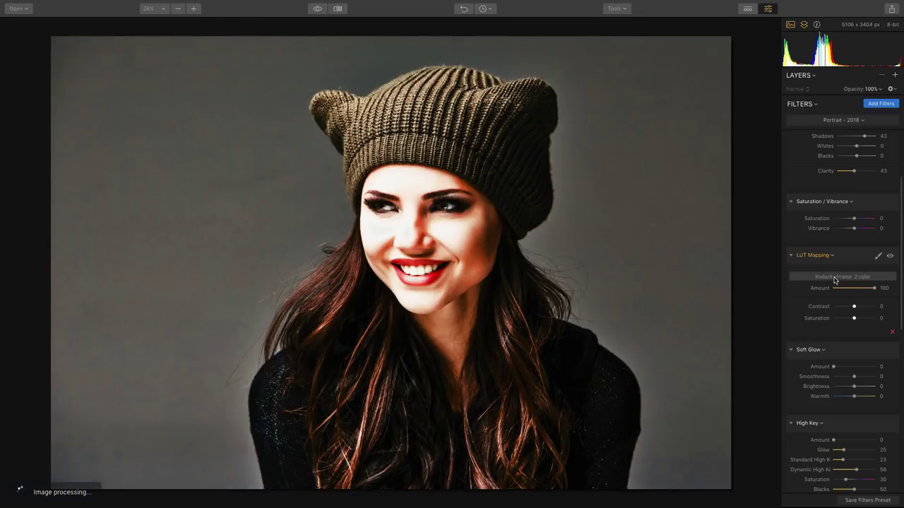
- Load Film Style 1.cube in the LUT Mapping filter and compare the portrait with and without it
left_click(834, 278)
left_click(423, 62)
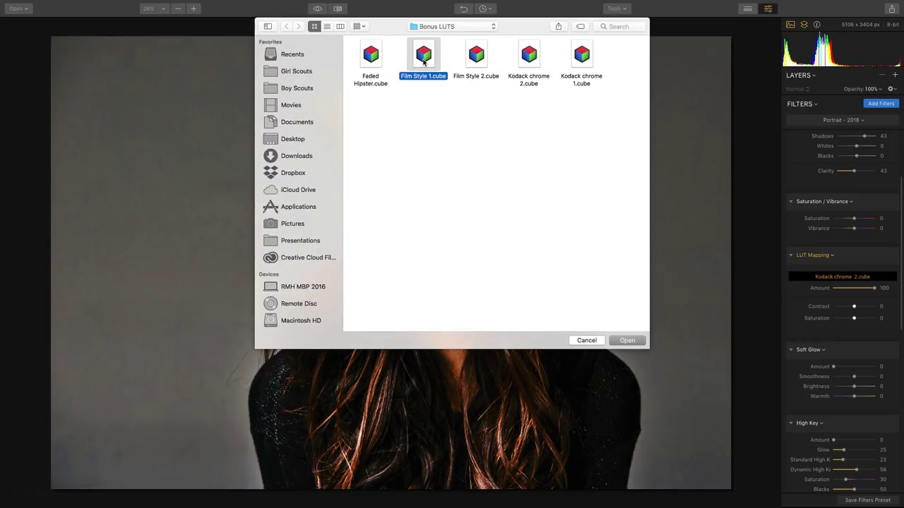
left_click(624, 340)
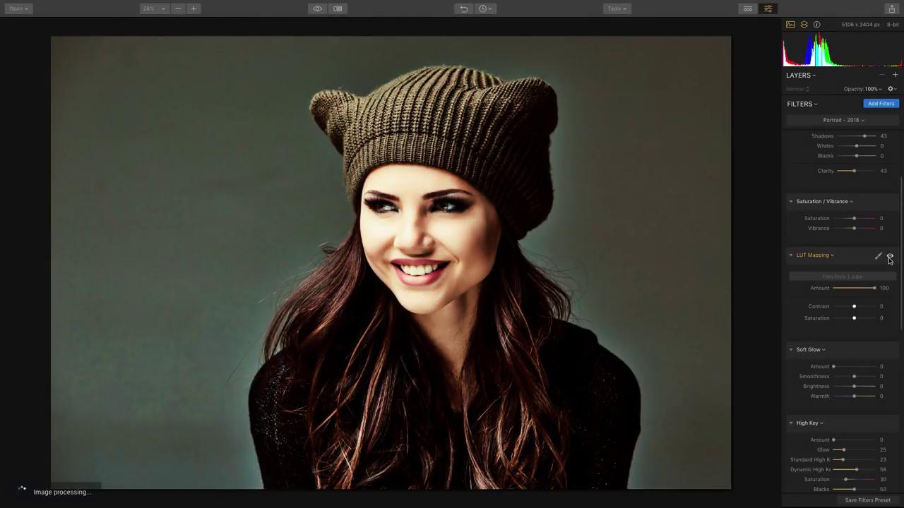
left_click(890, 258)
left_click(890, 258)
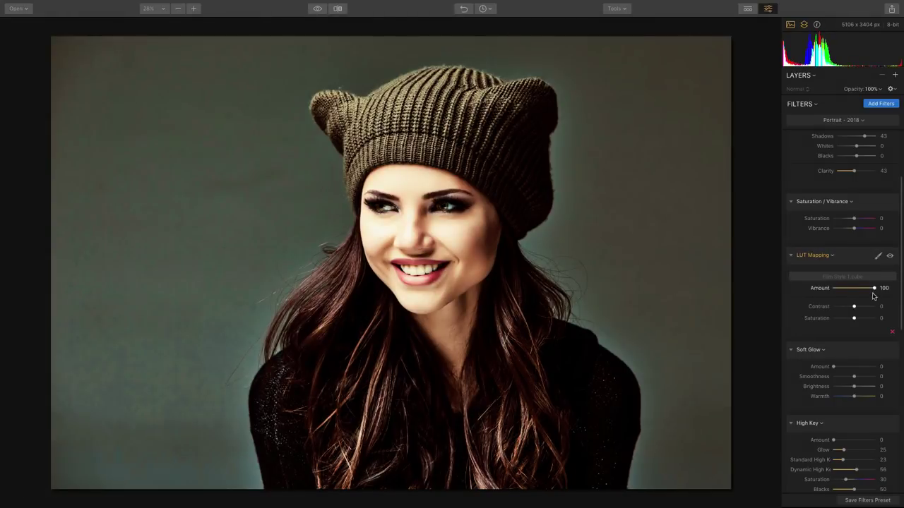
- Set LUT Mapping's Amount to 34, Contrast to 16 and Saturation to 28, and toggle the filter to compare its effect
mouse_move(872, 296)
left_mouse_down()
mouse_move(841, 289)
mouse_move(854, 318)
mouse_move(861, 304)
left_mouse_up()
left_click(889, 255)
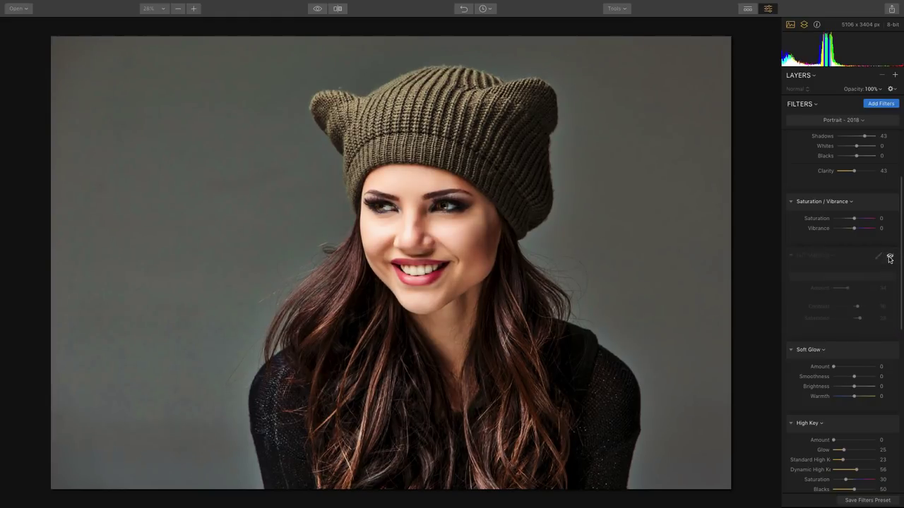
left_click(890, 255)
left_click(890, 257)
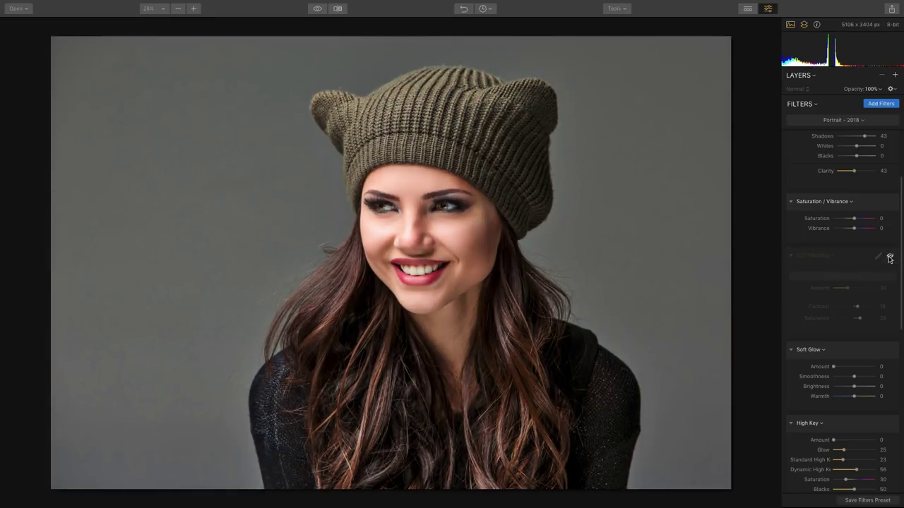
left_click(889, 257)
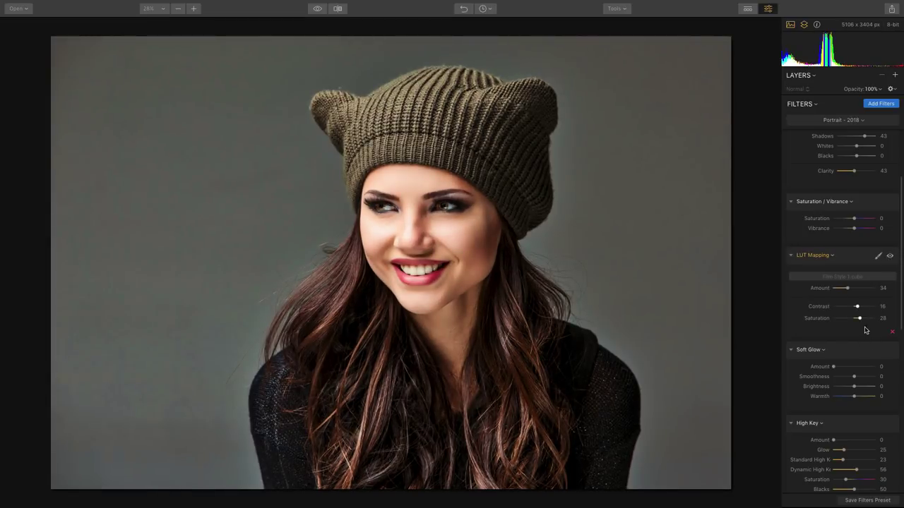
- Set the Soft Glow filter's Amount to 12 on the portrait
left_click(841, 368)
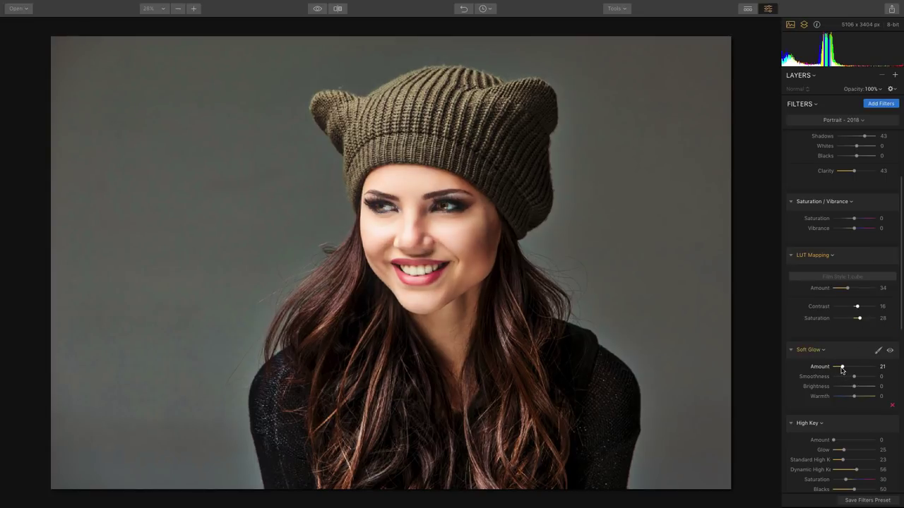
left_click_drag(841, 368, 838, 367)
- Try raising High Key's Amount and darkening the edges with a negative Vignette Amount, resetting both to 0
scroll(838, 369, "down", 3)
left_click(839, 370)
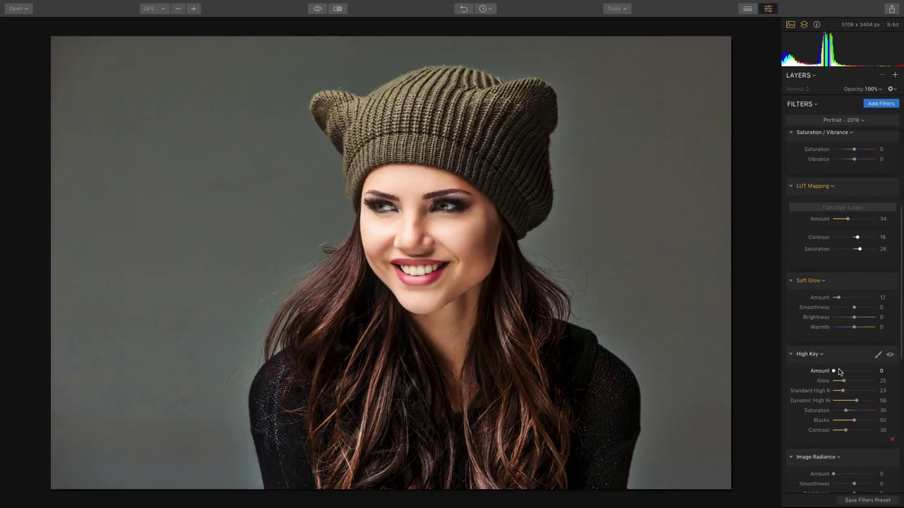
mouse_move(838, 371)
left_mouse_down()
mouse_move(850, 372)
mouse_move(831, 379)
left_mouse_up()
scroll(822, 379, "down", 3)
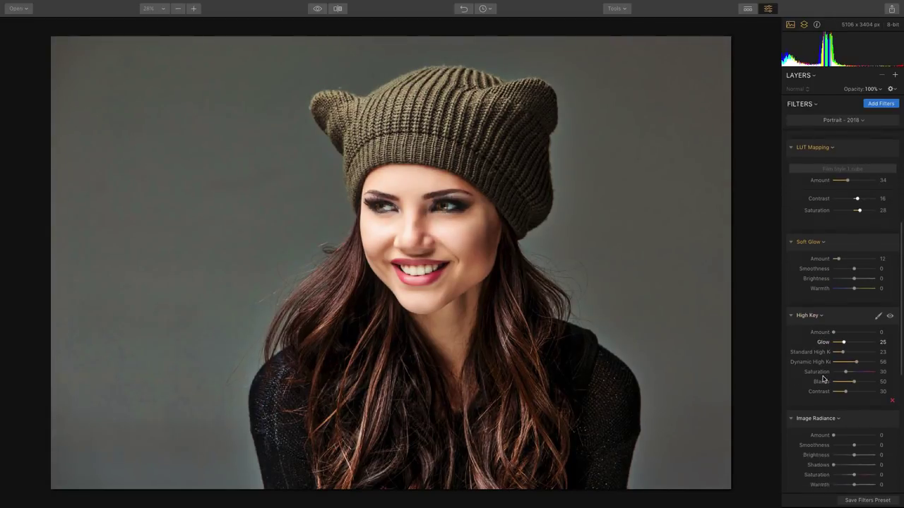
scroll(822, 379, "down", 5)
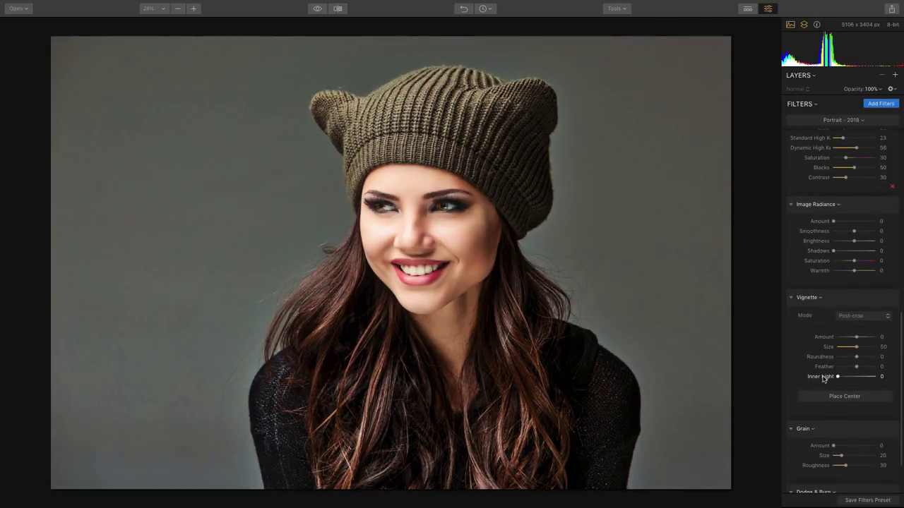
scroll(822, 379, "down", 1)
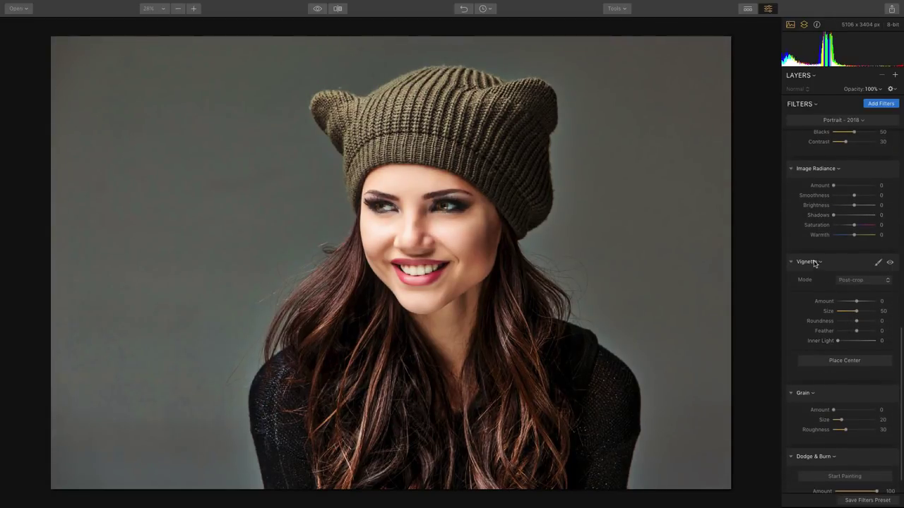
left_click_drag(855, 301, 839, 304)
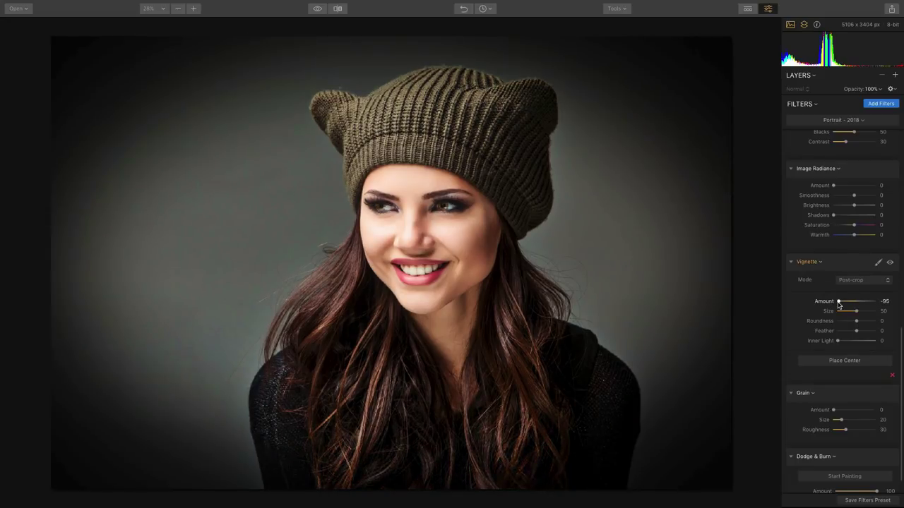
double_click(839, 304)
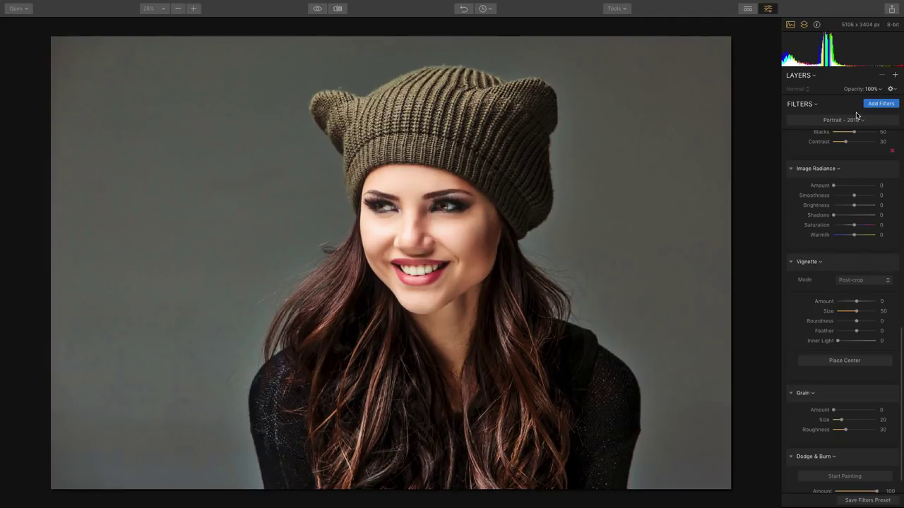
- Add a new adjustment layer above the portrait with an Exposure filter set to -2.38
left_click(895, 76)
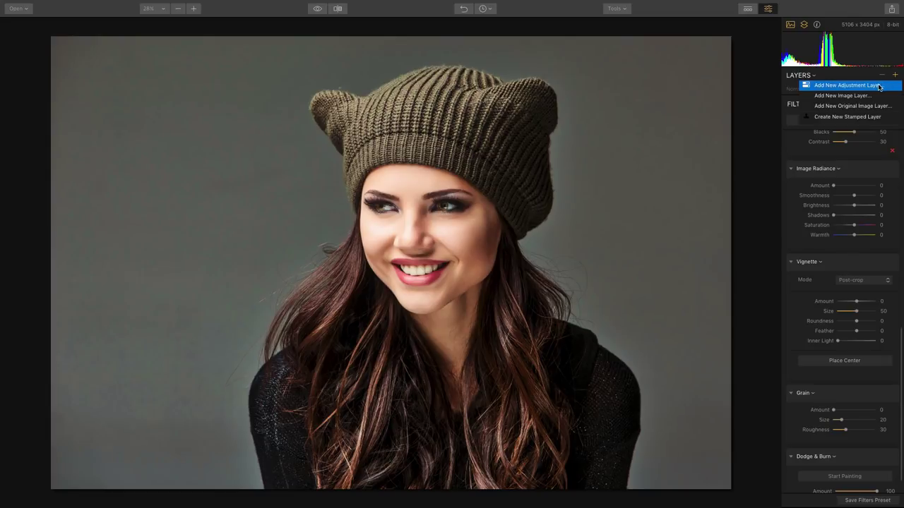
left_click(879, 86)
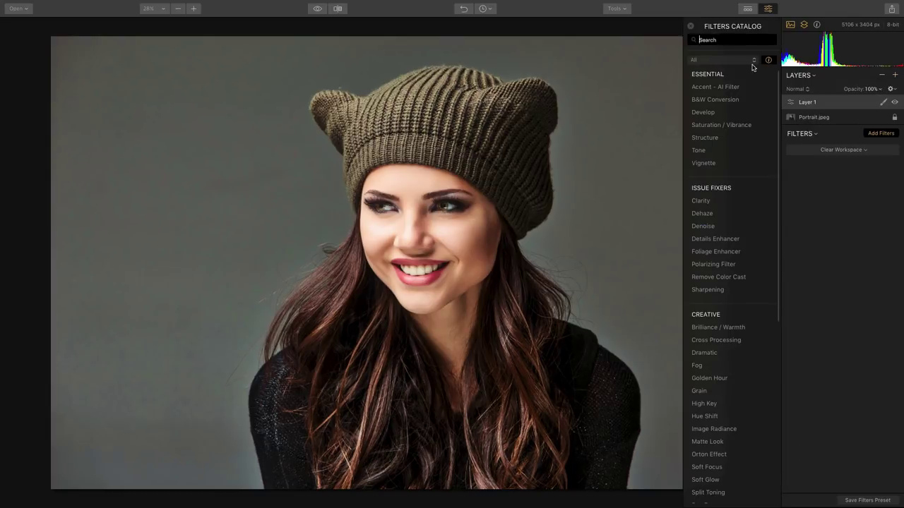
type("expos")
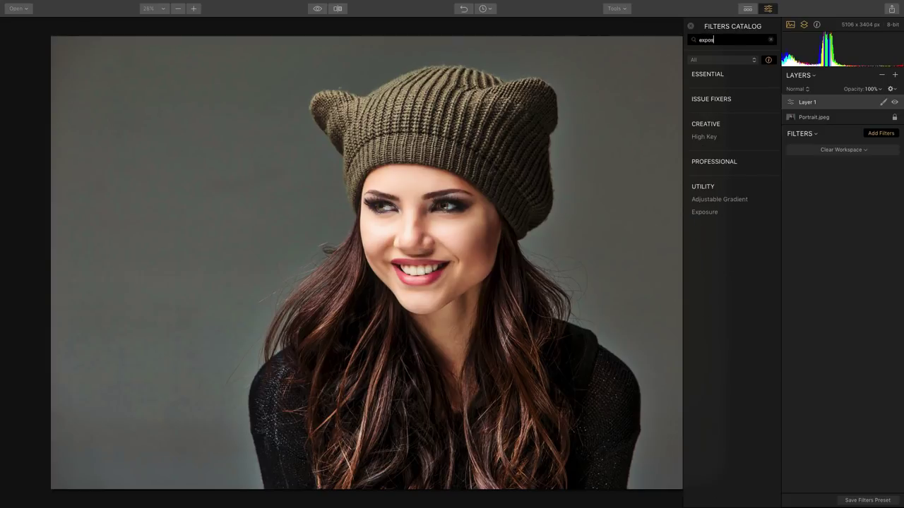
left_click(714, 212)
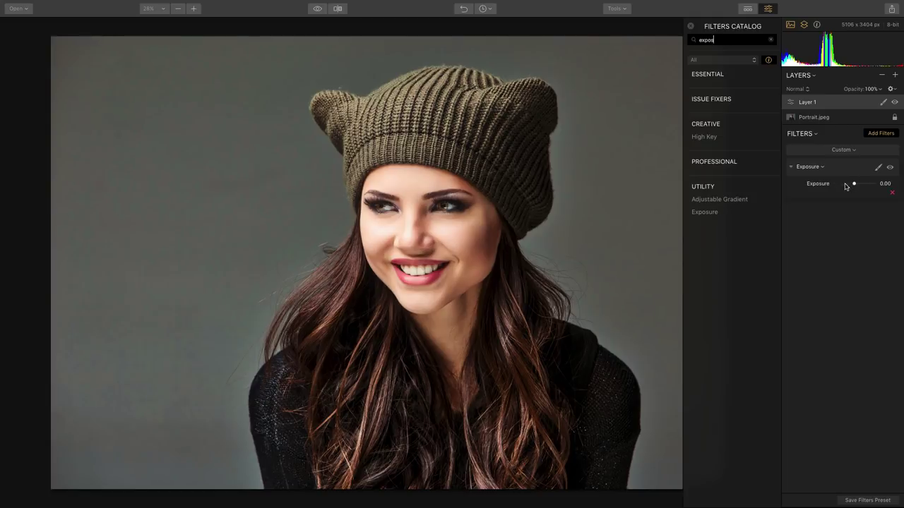
left_click(845, 184)
left_click_drag(845, 186, 842, 186)
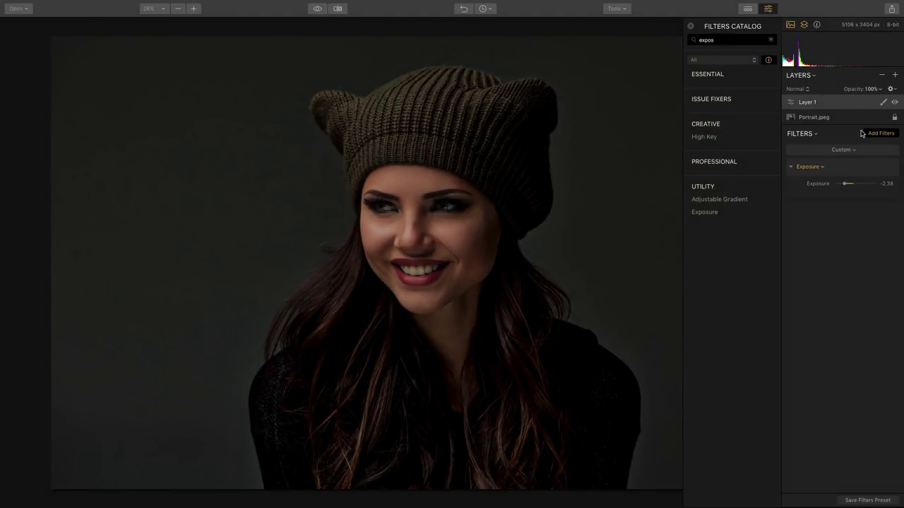
- Try a radial mask on Layer 1, reshaping it, centring it on the face and enlarging both of its circles
mouse_move(878, 169)
left_click(883, 104)
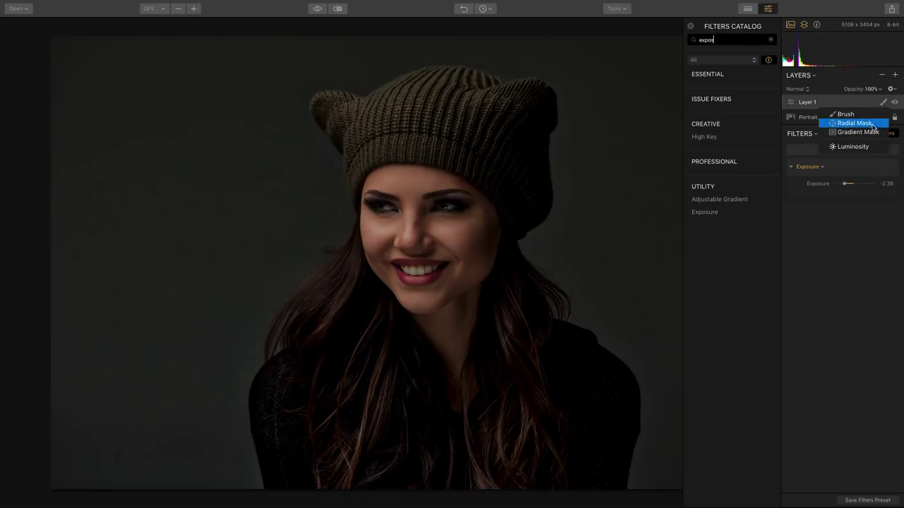
left_click(874, 123)
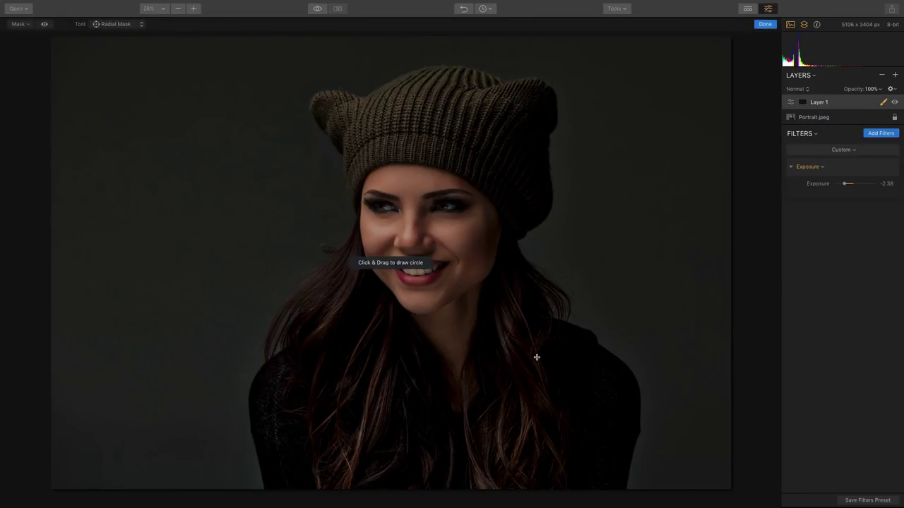
left_click_drag(536, 357, 473, 317)
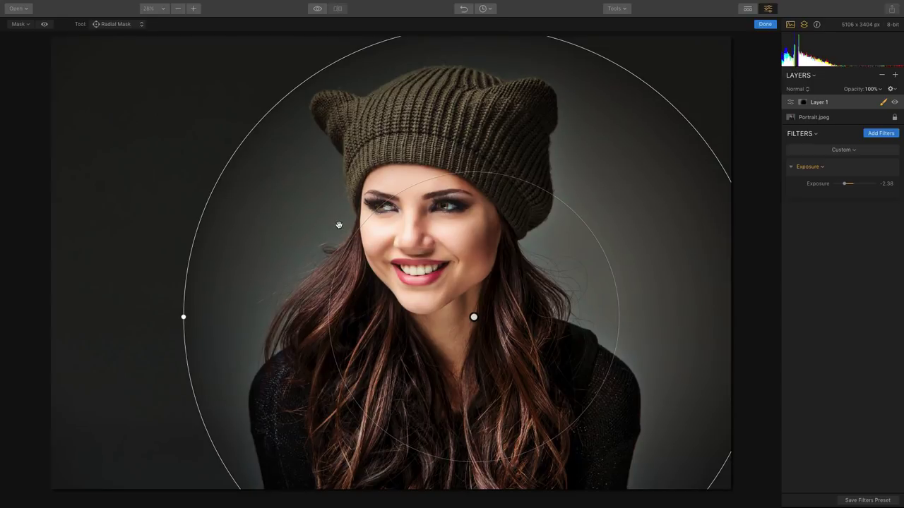
left_click_drag(183, 317, 159, 111)
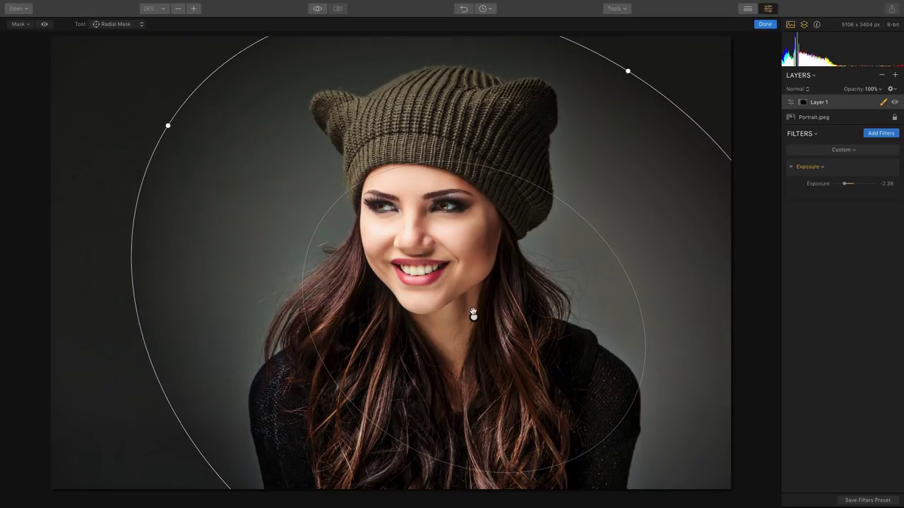
left_click_drag(473, 317, 436, 254)
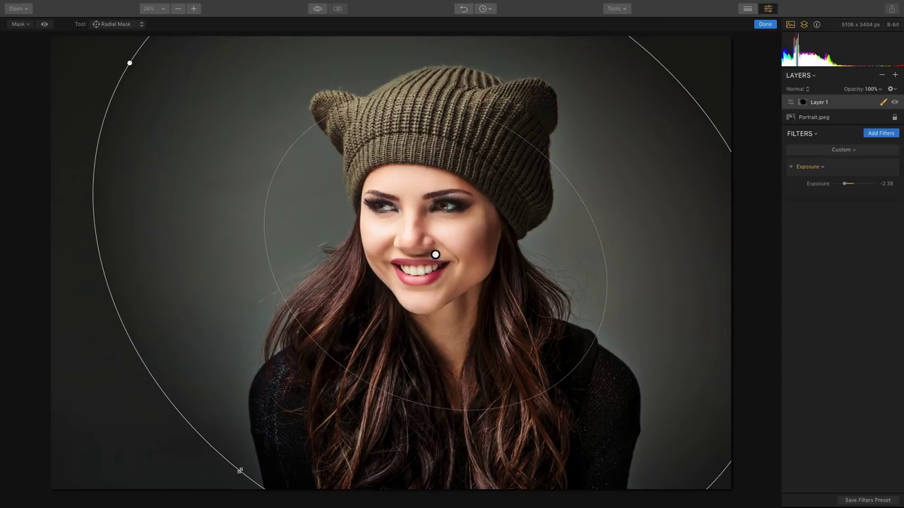
left_click_drag(240, 470, 216, 490)
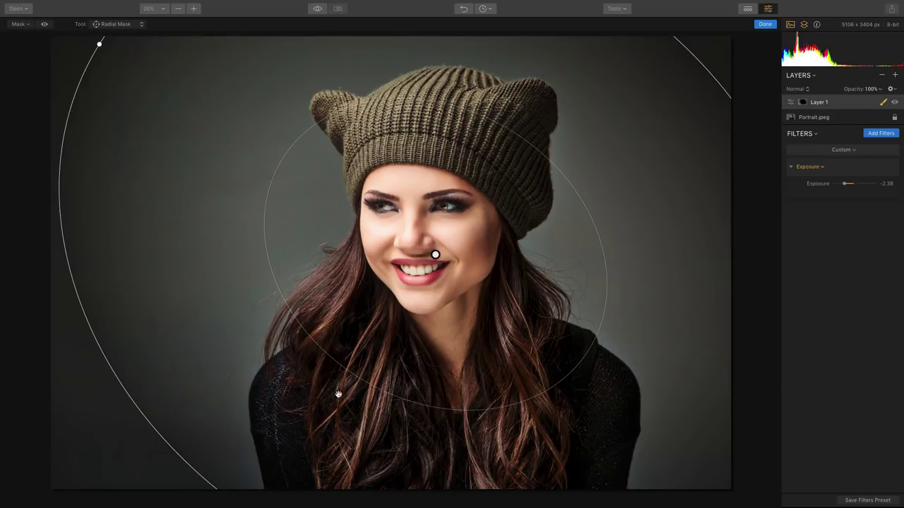
left_click_drag(347, 372, 336, 387)
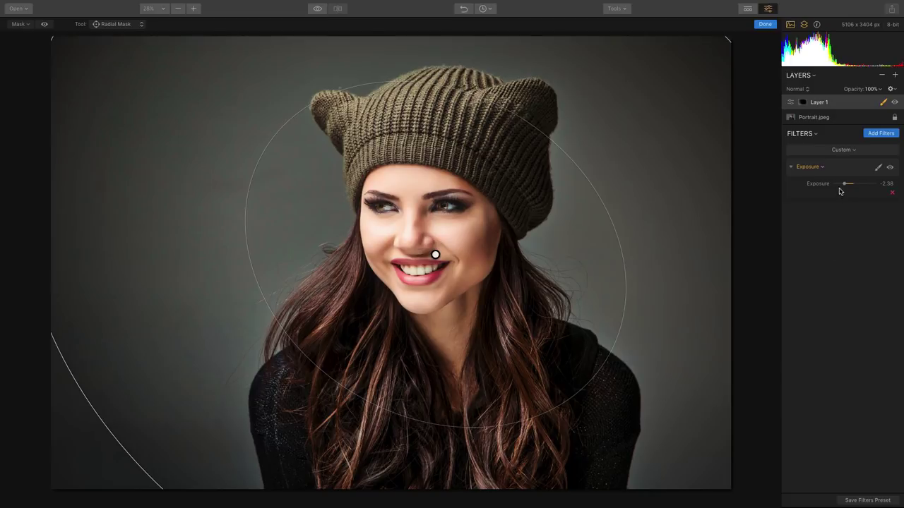
- Set the Exposure filter to -2.70 and erase its effect over the woman's face and hair with the mask brush
left_click_drag(841, 185, 843, 183)
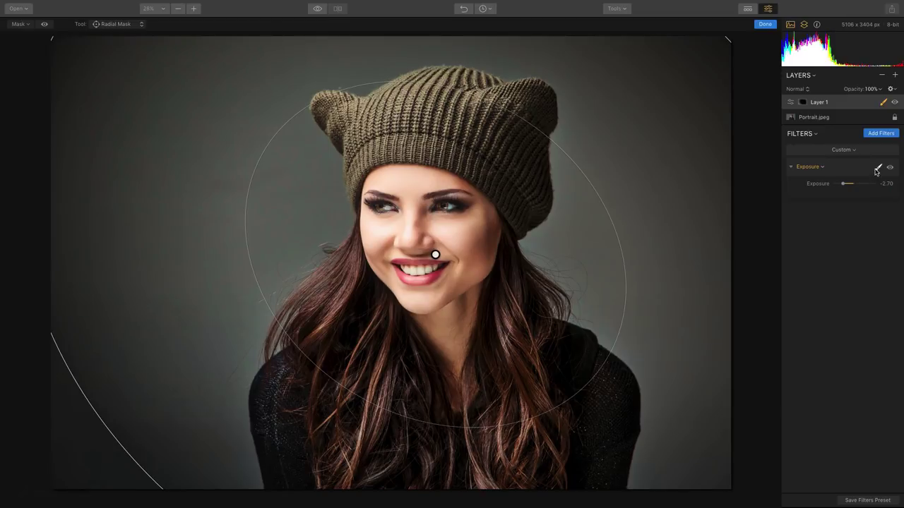
left_click(878, 169)
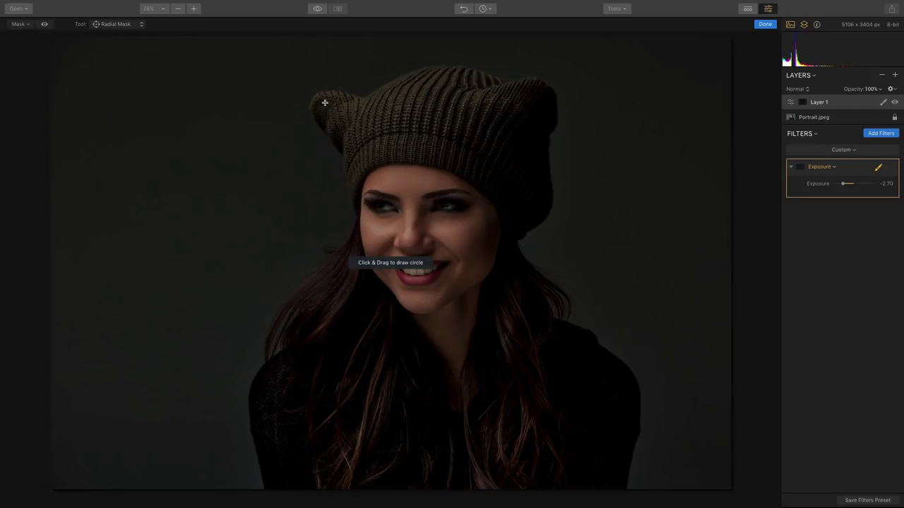
left_click(108, 24)
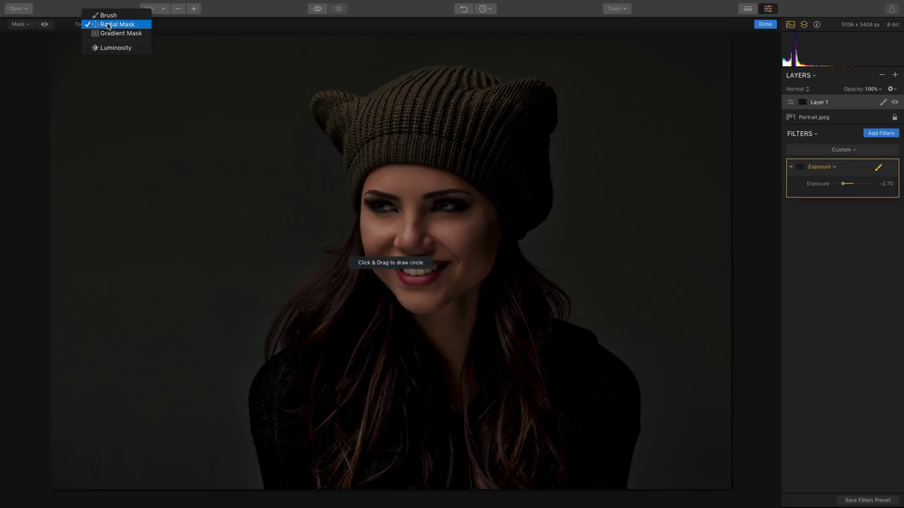
left_click(108, 16)
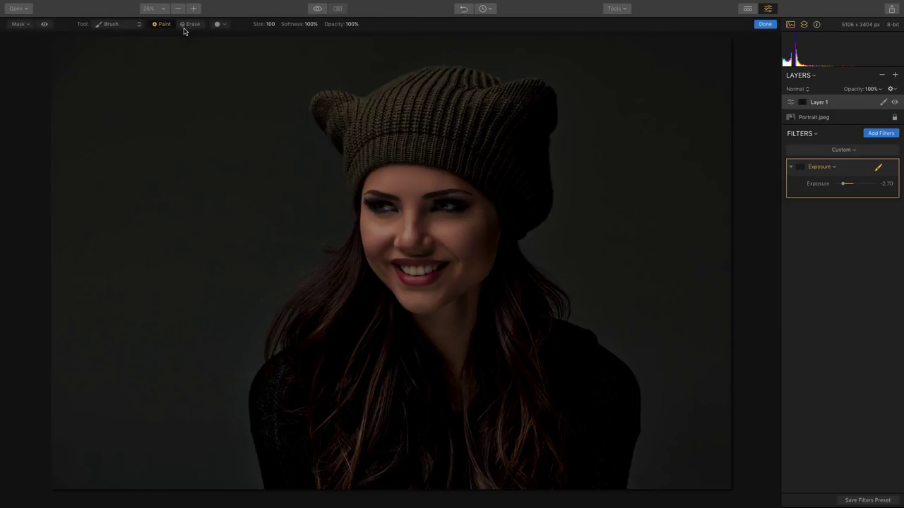
left_click(188, 25)
mouse_move(339, 384)
left_mouse_down()
mouse_move(302, 398)
mouse_move(298, 446)
mouse_move(285, 414)
mouse_move(303, 466)
mouse_move(285, 432)
mouse_move(296, 485)
mouse_move(273, 412)
mouse_move(305, 483)
mouse_move(307, 404)
mouse_move(318, 462)
mouse_move(343, 471)
mouse_move(349, 377)
mouse_move(329, 380)
mouse_move(331, 417)
mouse_move(335, 384)
mouse_move(323, 369)
mouse_move(279, 417)
mouse_move(290, 479)
mouse_move(276, 421)
mouse_move(303, 483)
mouse_move(366, 429)
mouse_move(403, 493)
mouse_move(463, 462)
mouse_move(591, 466)
mouse_move(588, 432)
mouse_move(567, 413)
mouse_move(525, 475)
mouse_move(571, 448)
mouse_move(548, 388)
mouse_move(556, 382)
mouse_move(485, 461)
mouse_move(540, 469)
mouse_move(494, 429)
mouse_move(490, 456)
mouse_move(432, 384)
mouse_move(378, 449)
mouse_move(423, 427)
mouse_move(413, 332)
mouse_move(387, 305)
mouse_move(408, 242)
mouse_move(401, 208)
mouse_move(455, 265)
mouse_move(374, 213)
mouse_move(449, 210)
mouse_move(405, 291)
mouse_move(452, 210)
mouse_move(465, 303)
mouse_move(413, 223)
mouse_move(463, 228)
left_mouse_up()
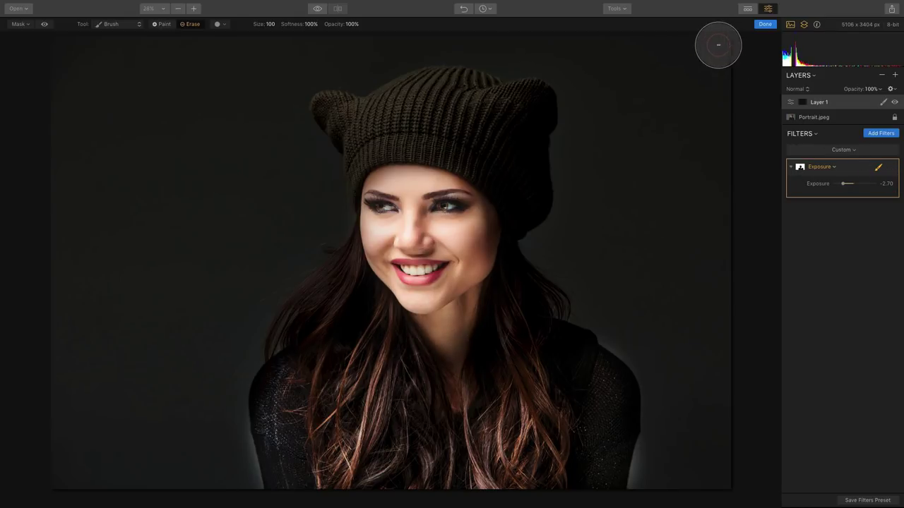
left_click(764, 25)
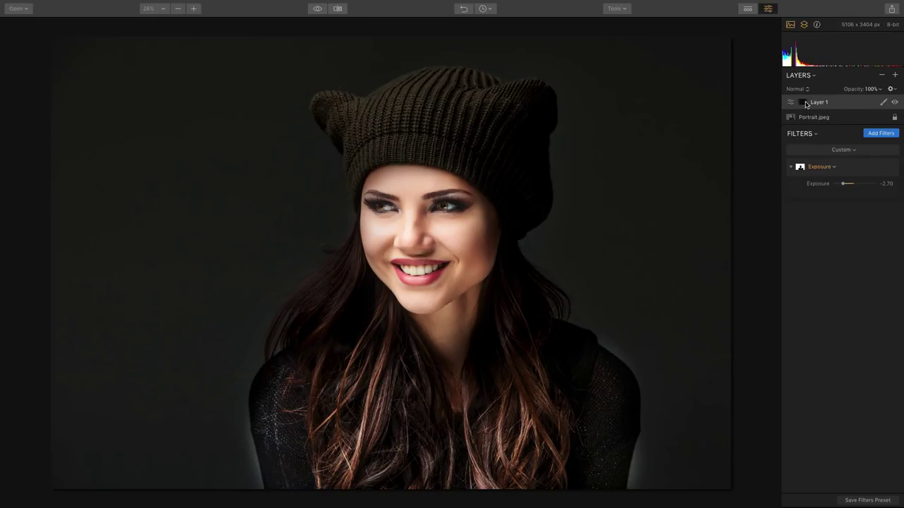
- Draw a large radial mask on Layer 1 centred beside the mouth, reshape its outer circle and apply it
left_click(883, 104)
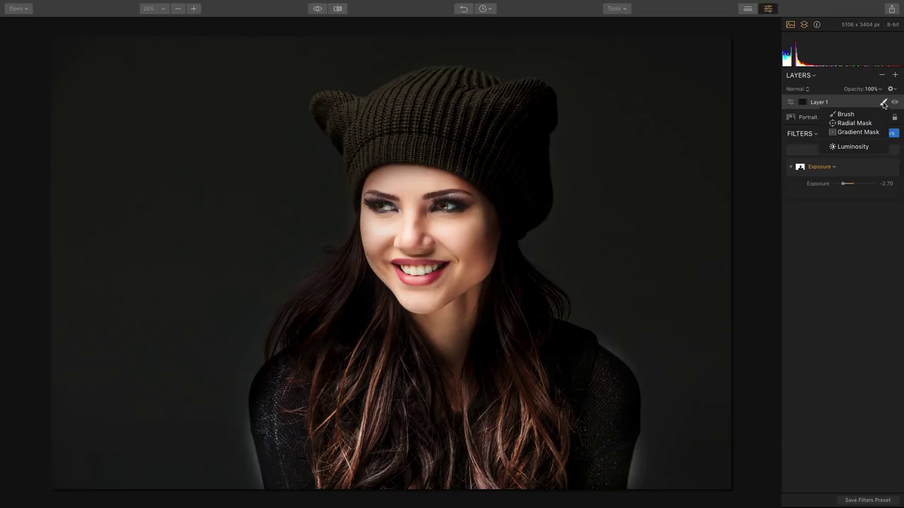
left_click(869, 123)
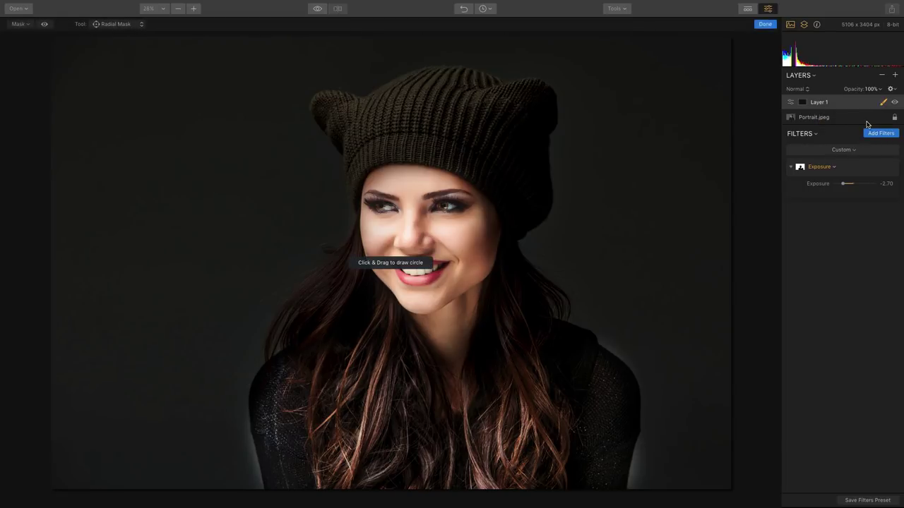
left_click_drag(447, 269, 306, 169)
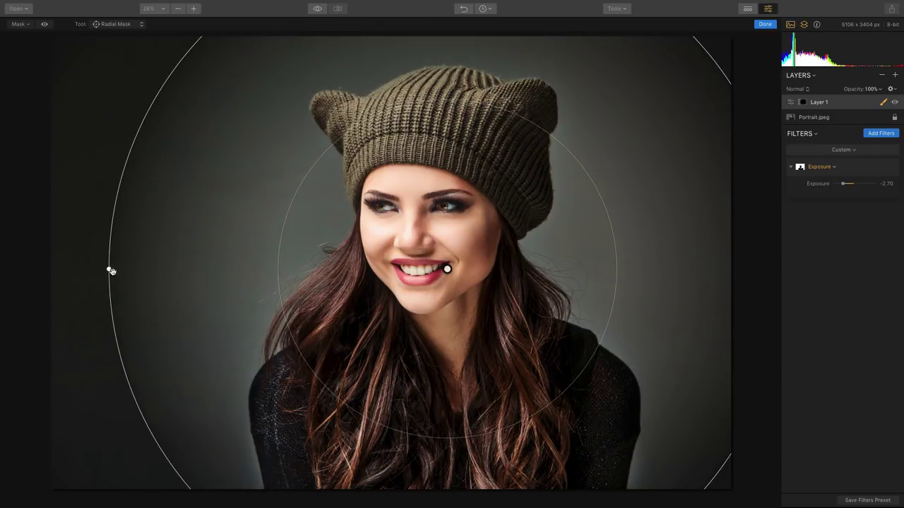
left_click_drag(109, 269, 233, 432)
key("Return")
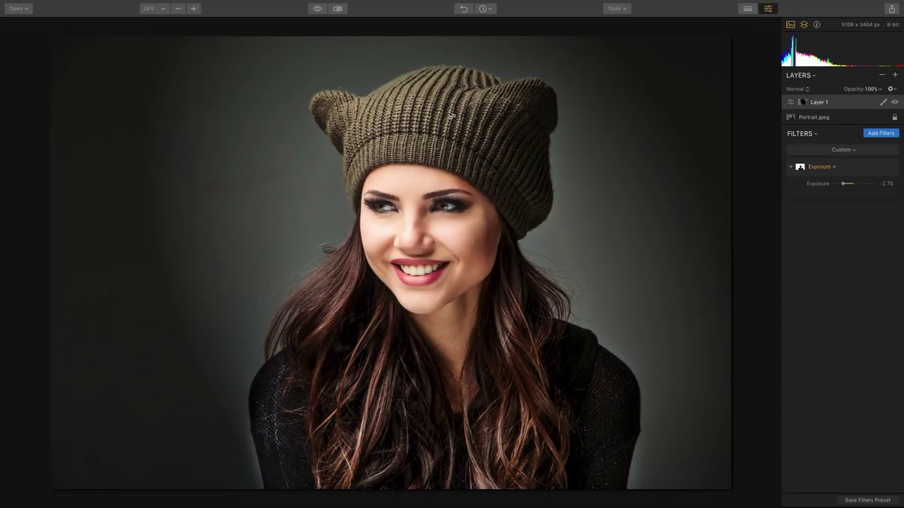
- Browse the portrait's edit history and return the image to its Original state
left_click(488, 8)
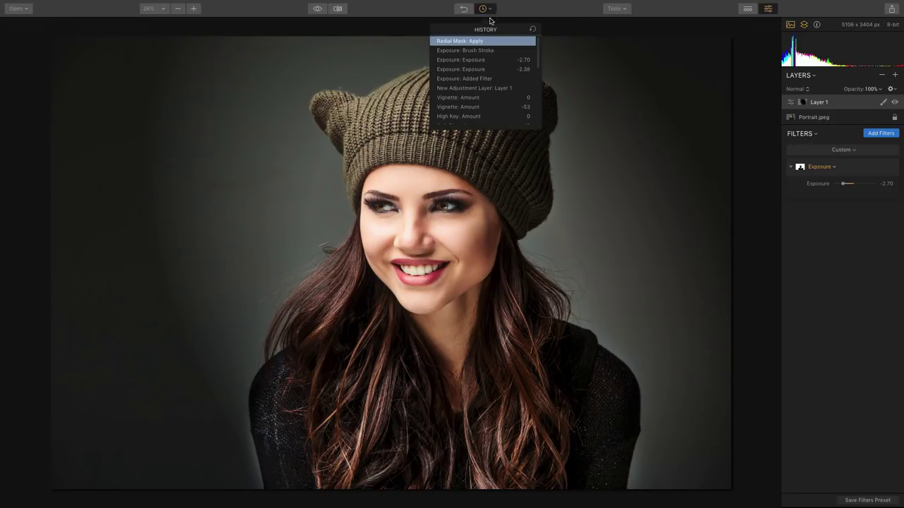
scroll(489, 60, "up", 1)
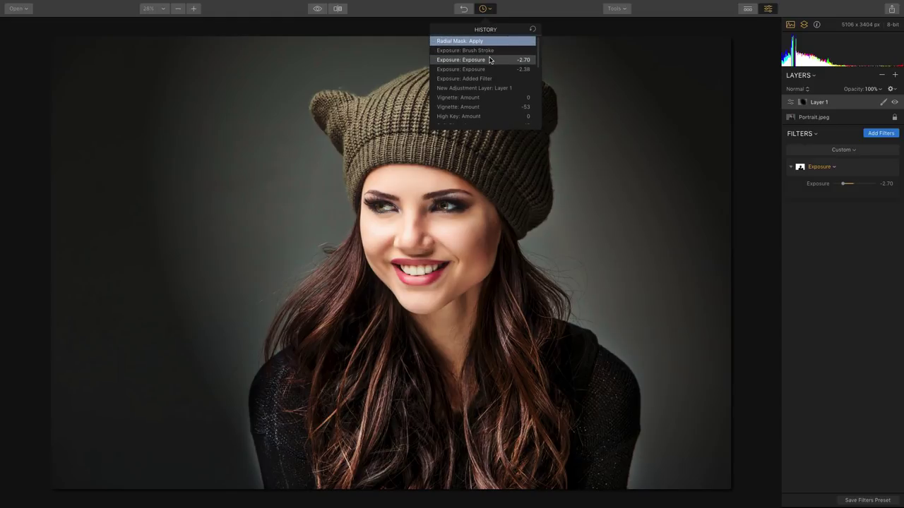
left_click(494, 6)
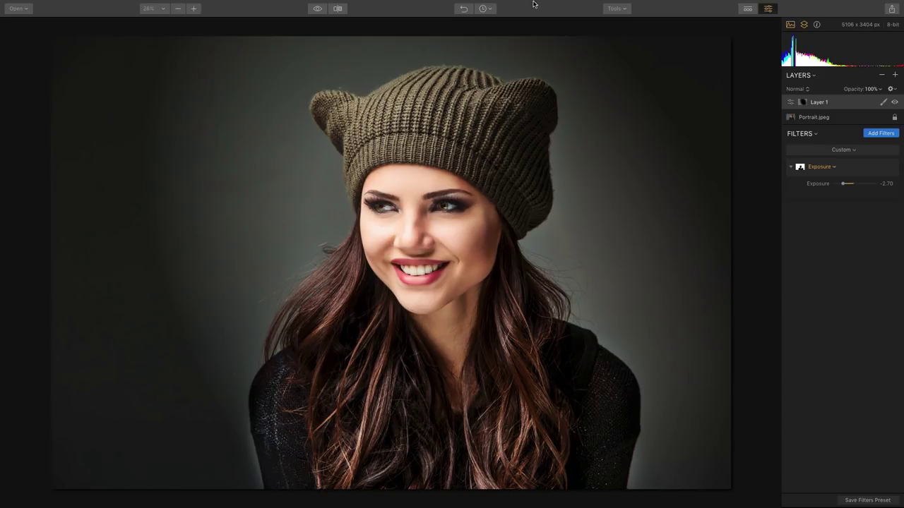
left_click(480, 8)
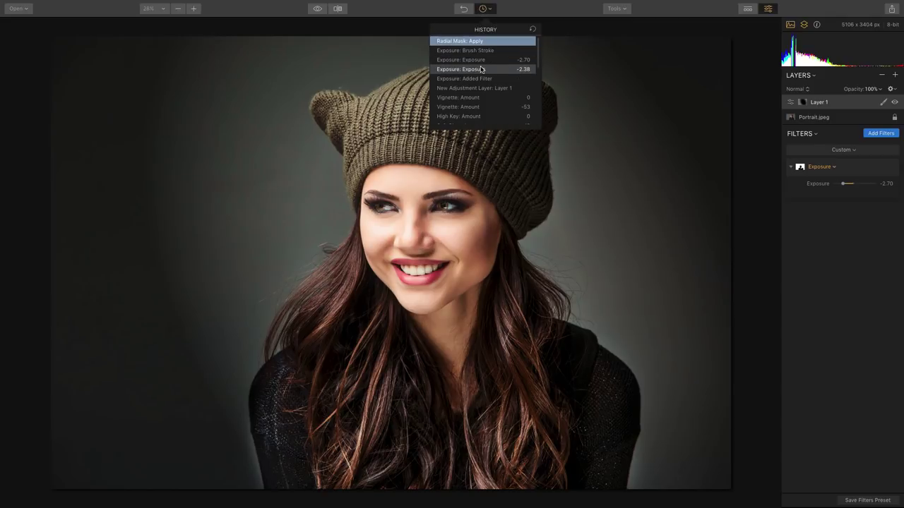
scroll(481, 69, "down", 5)
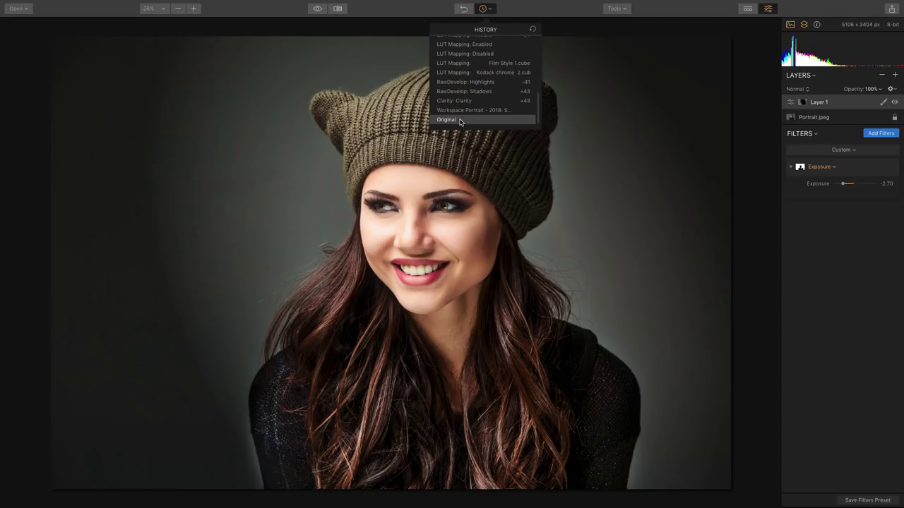
left_click(459, 120)
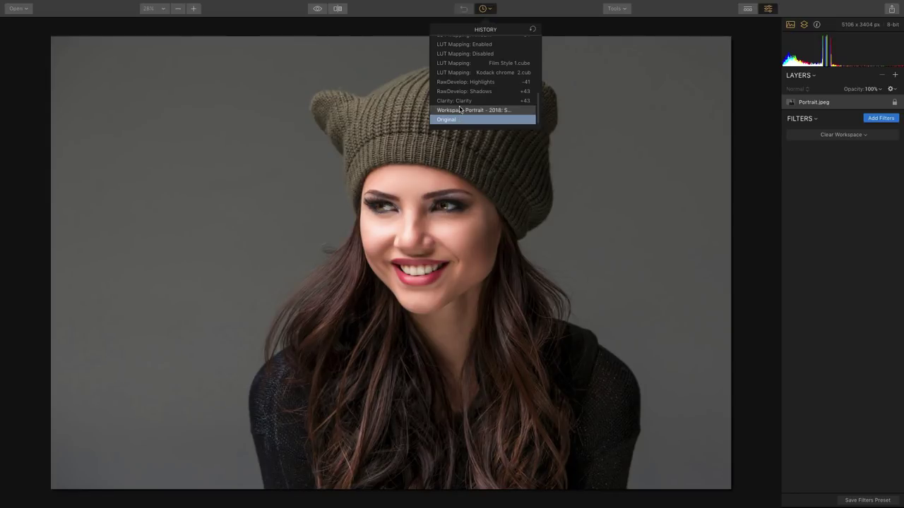
- Browse the portrait's earlier history states, and restore the latest one, Radial Mask: Apply
left_click(461, 101)
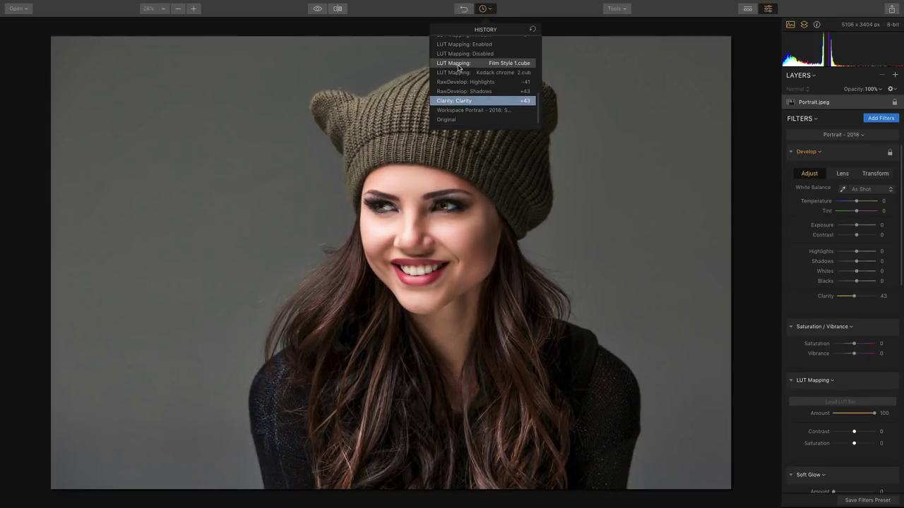
left_click(459, 64)
scroll(457, 68, "up", 5)
left_click(454, 41)
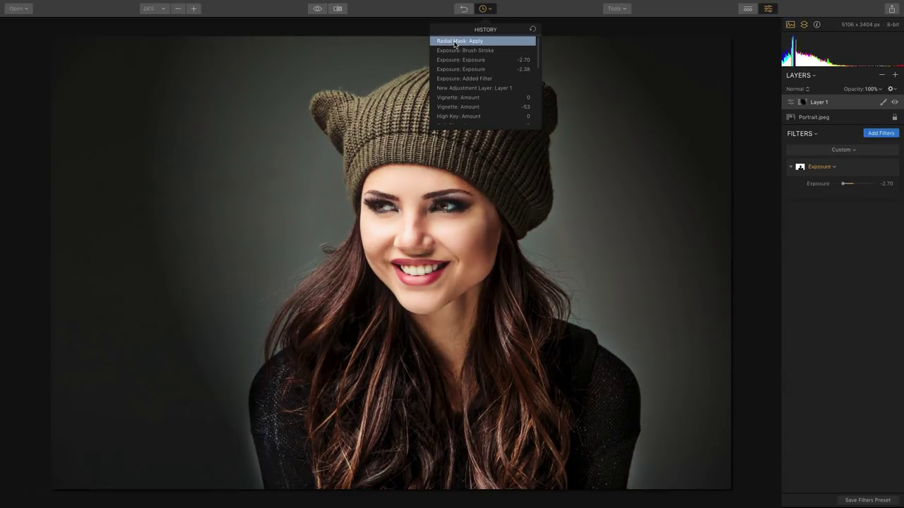
left_click(519, 8)
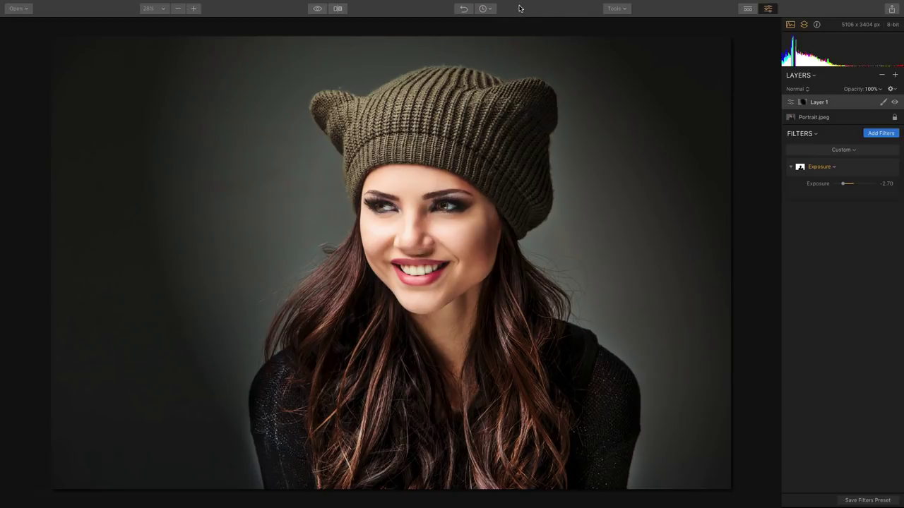
- Open the image Perspective.NEF from the L18 QuickStart folder
key("super+o")
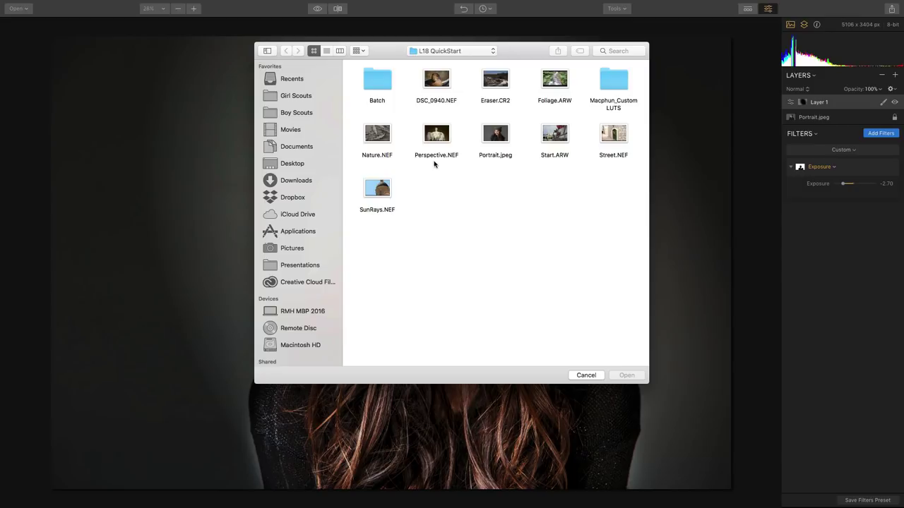
left_click(440, 138)
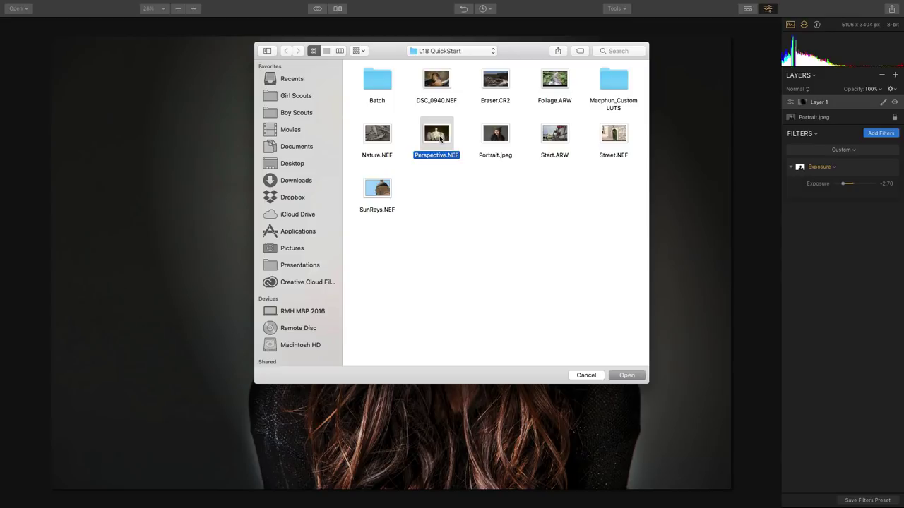
double_click(441, 138)
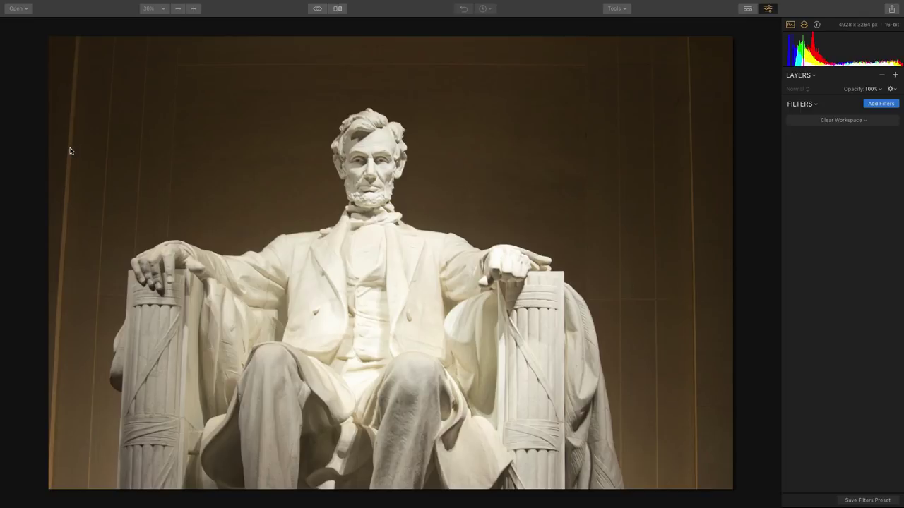
- Load the Street - 2018 filter workspace for the statue photo
left_click(880, 107)
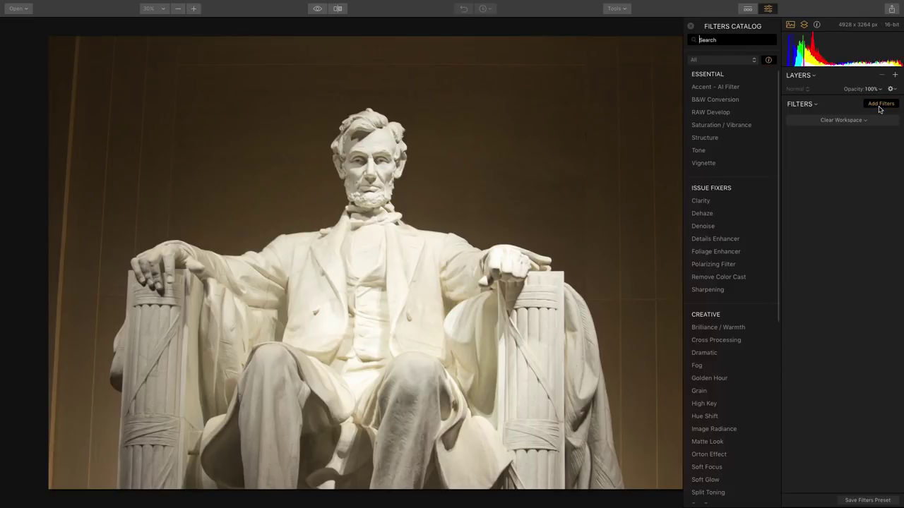
left_click(866, 120)
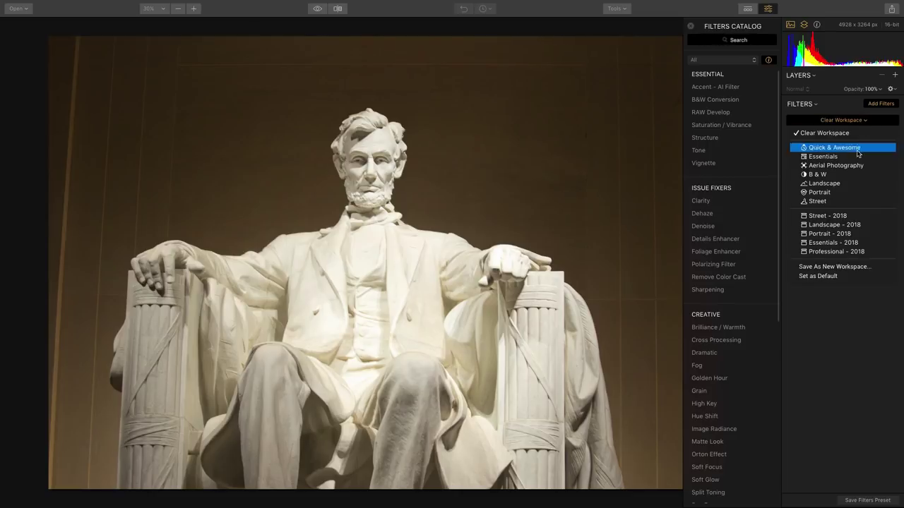
left_click(854, 216)
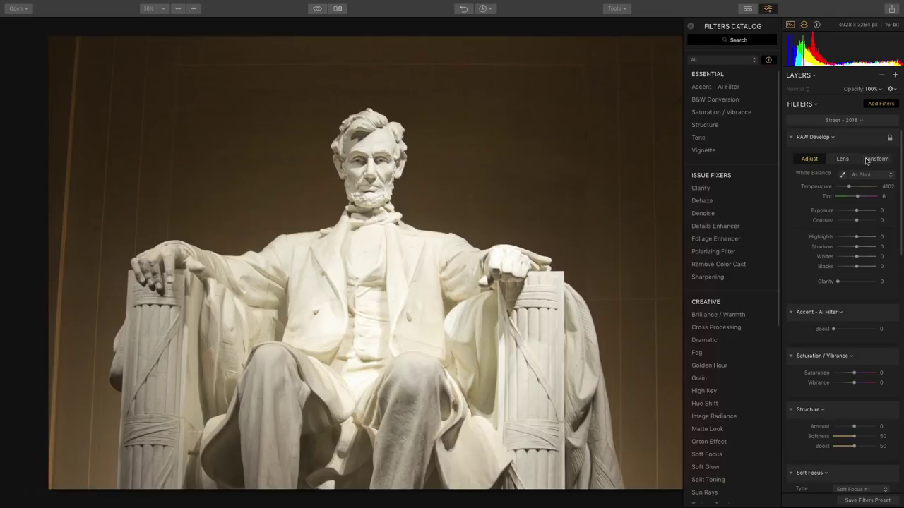
- Correct the statue photo's perspective with RAW Develop's transform controls and set the lens Distortion to 4
left_click(865, 161)
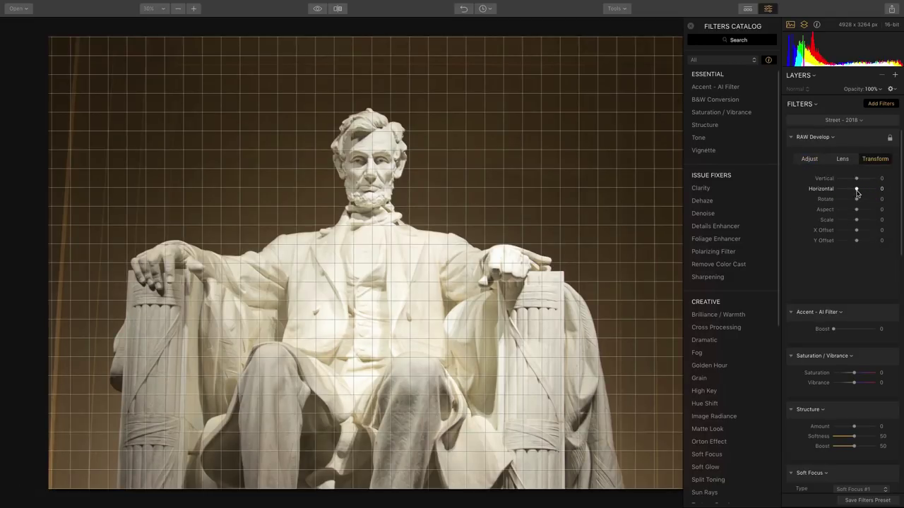
mouse_move(856, 189)
left_mouse_down()
mouse_move(855, 179)
mouse_move(855, 192)
left_mouse_up()
left_click(842, 160)
mouse_move(854, 194)
left_mouse_down()
mouse_move(865, 194)
mouse_move(854, 195)
left_mouse_up()
left_click(871, 161)
left_click(842, 158)
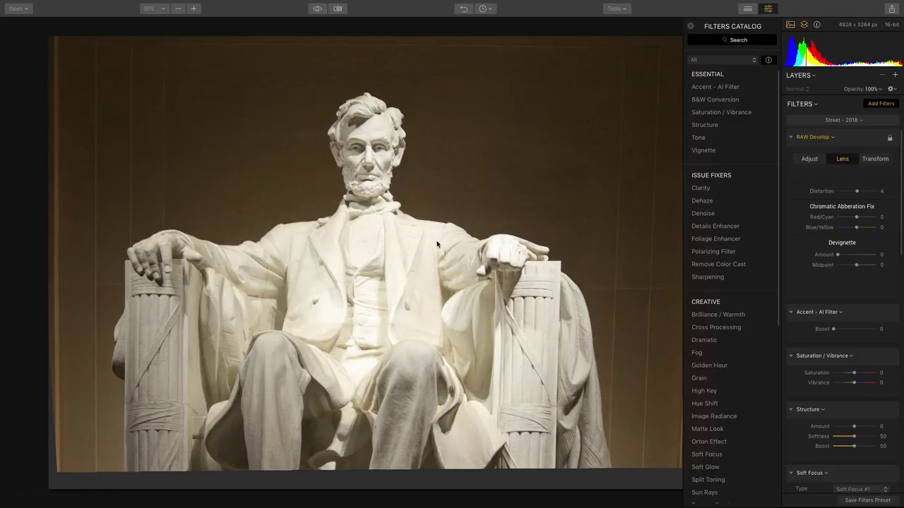
- Crop the photo to a 7:5 aspect ratio, tightening the frame around the statue to exclude the empty edges
left_click(619, 9)
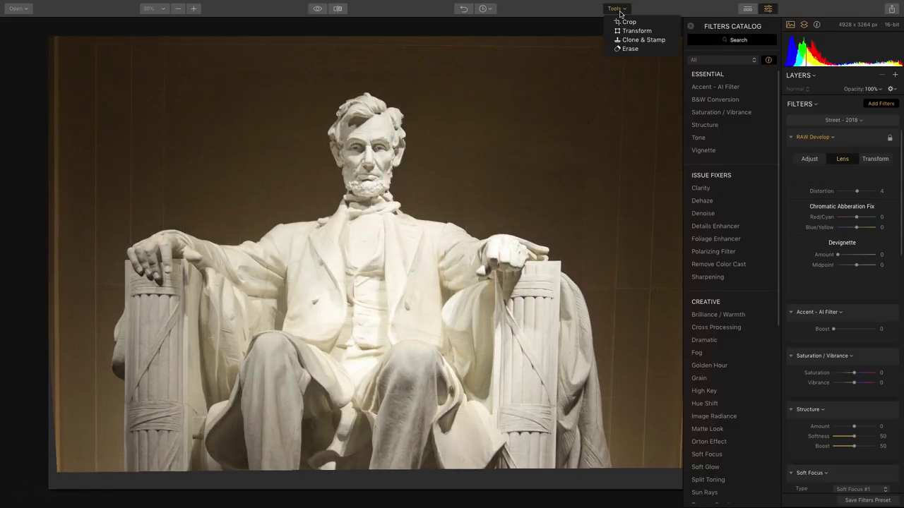
left_click(621, 22)
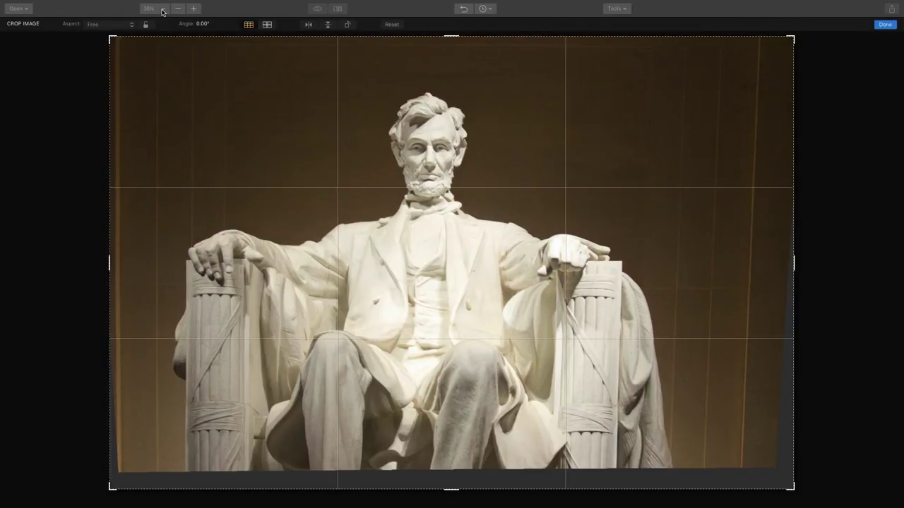
left_click(117, 26)
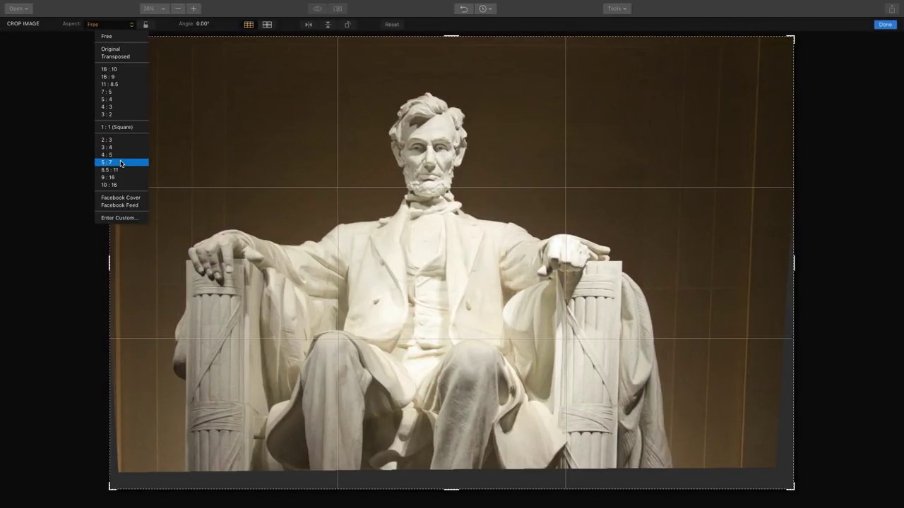
left_click(113, 93)
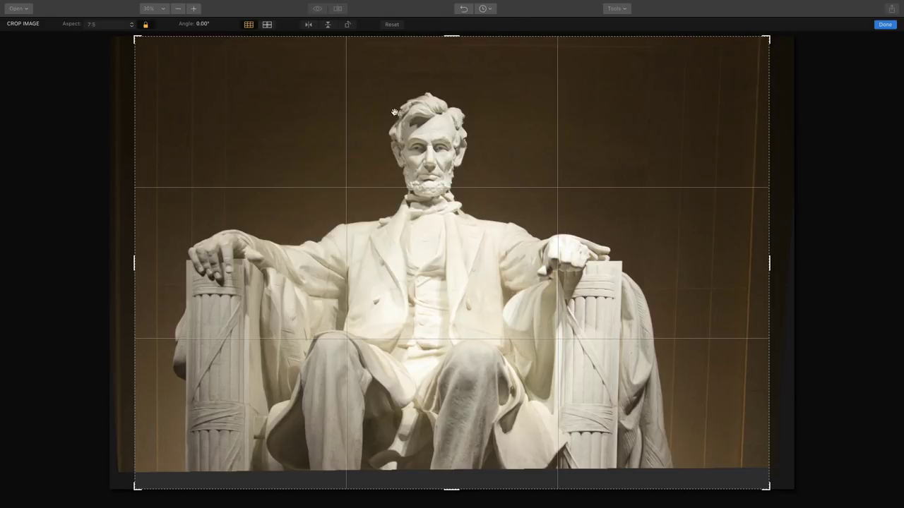
left_click_drag(765, 38, 706, 66)
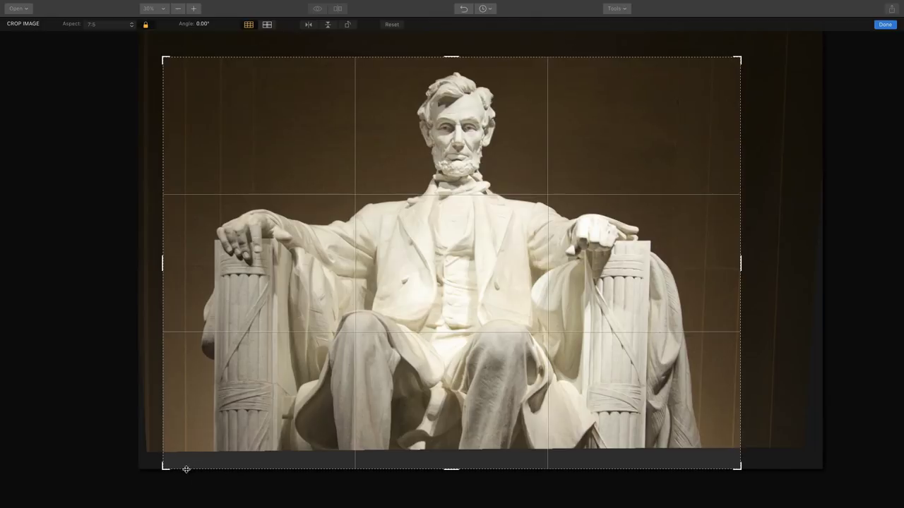
left_click_drag(163, 466, 176, 458)
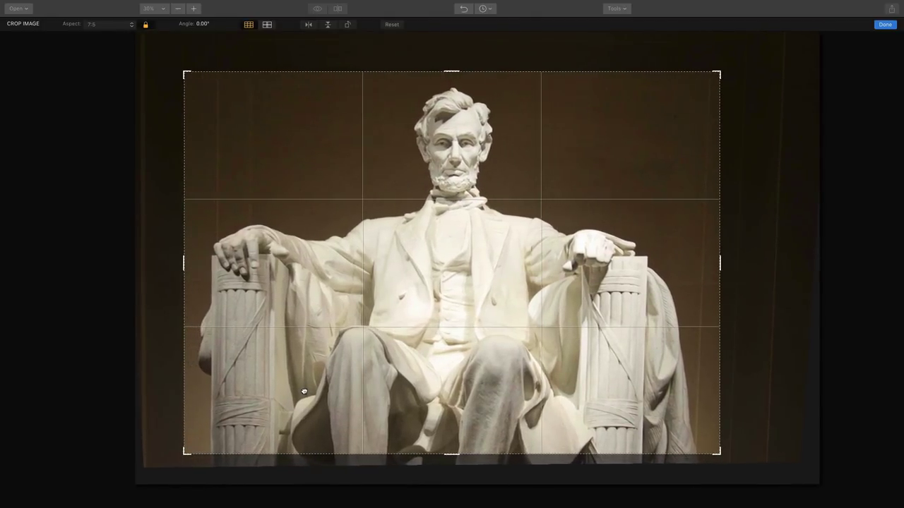
key("Return")
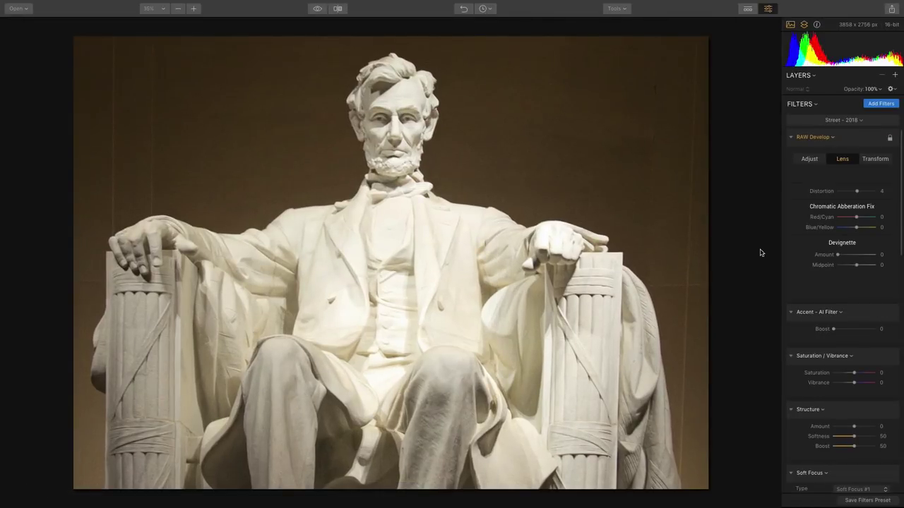
- Set RAW Develop's Highlights to -100, Shadows to 35 and Clarity to 30, and the Accent - AI Filter Boost to 12
left_click(808, 162)
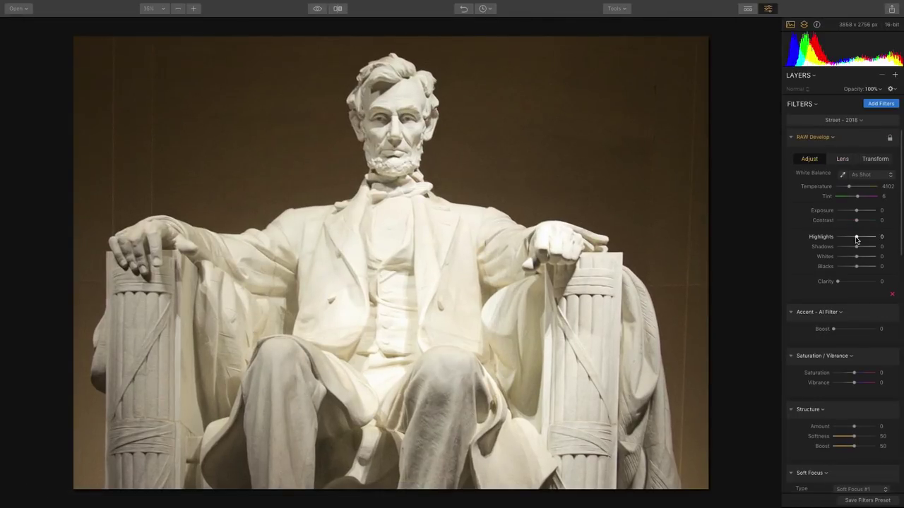
mouse_move(855, 237)
left_mouse_down()
mouse_move(833, 238)
mouse_move(862, 247)
left_mouse_up()
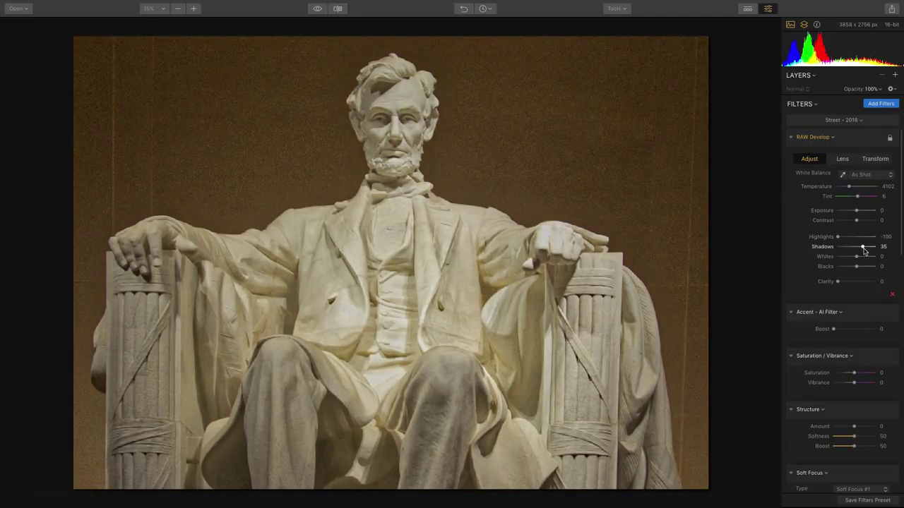
left_click(850, 281)
left_click_drag(850, 283, 847, 281)
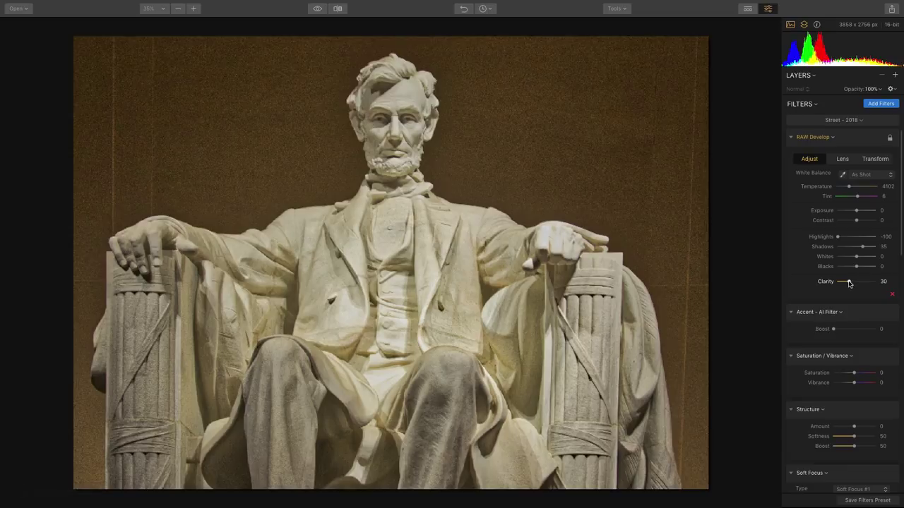
left_click(839, 330)
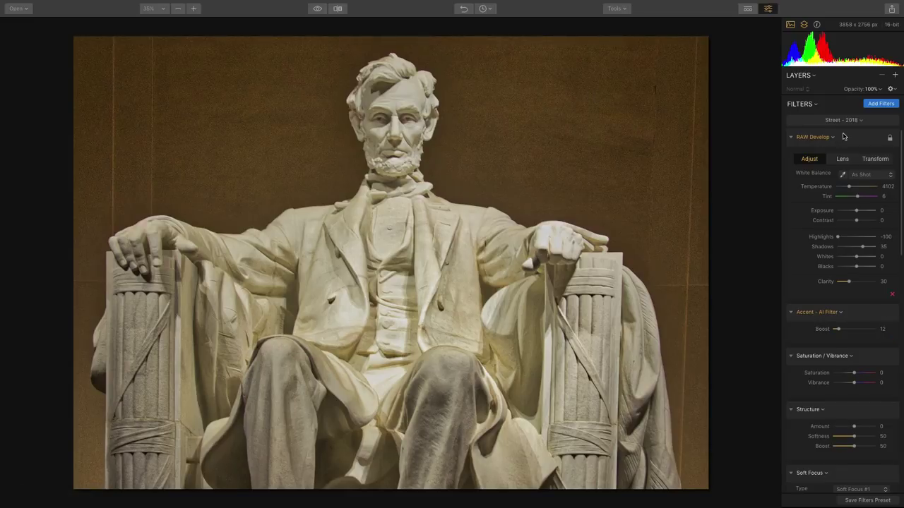
- Add a Denoise filter to the statue photo with Luminosity 60 and Color 35
scroll(846, 199, "down", 10)
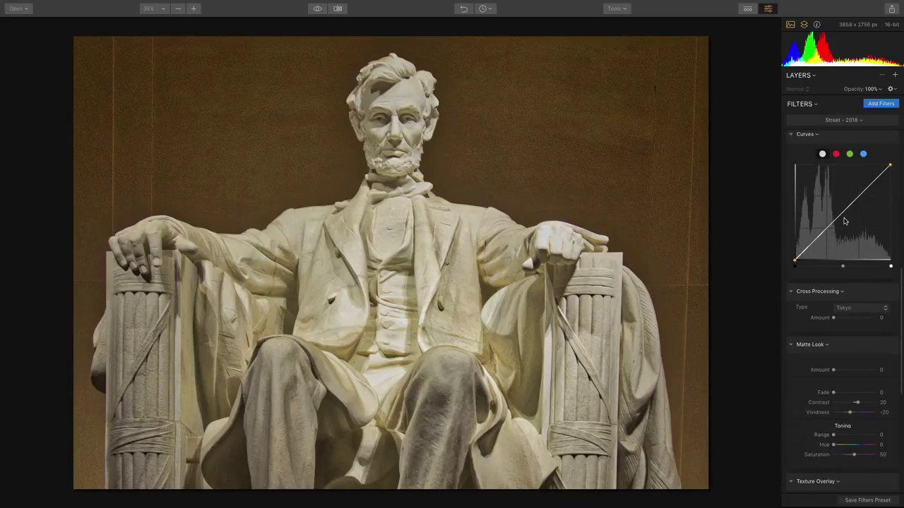
scroll(843, 222, "down", 5)
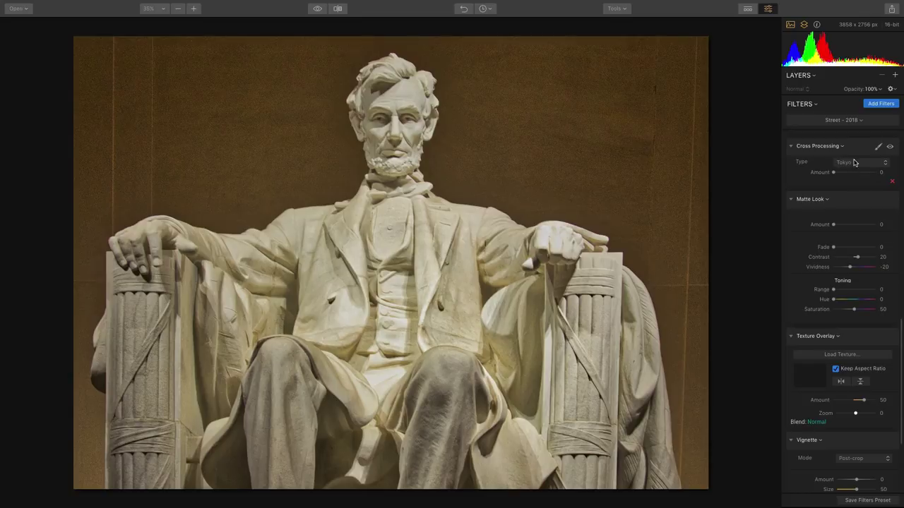
left_click(874, 105)
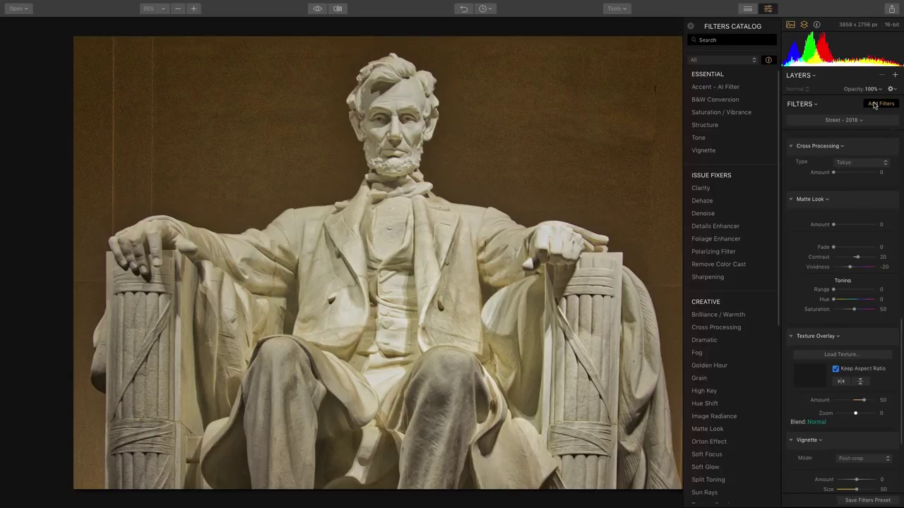
left_click(718, 221)
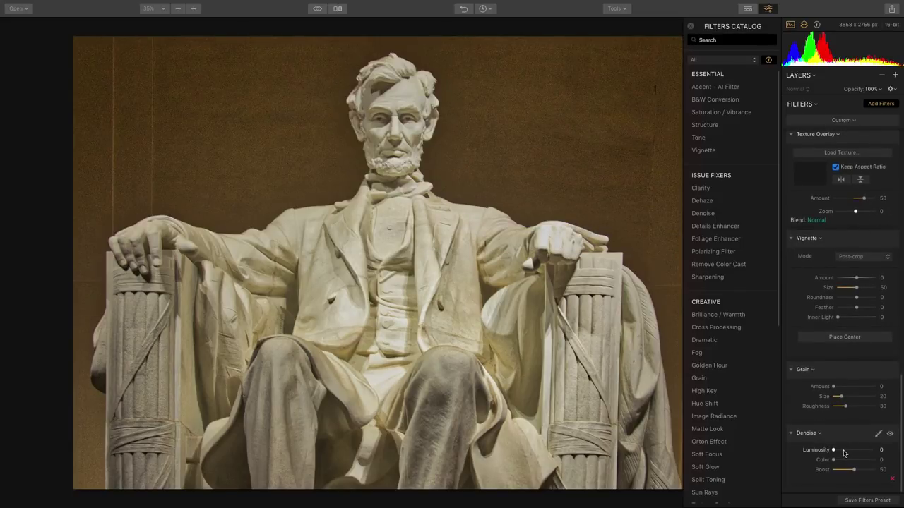
mouse_move(842, 452)
left_mouse_down()
mouse_move(858, 452)
mouse_move(848, 462)
left_mouse_up()
- Examine the noise reduction at 100% and raise the Denoise filter's Luminosity and Boost to 71
left_click(219, 20)
left_click(219, 20)
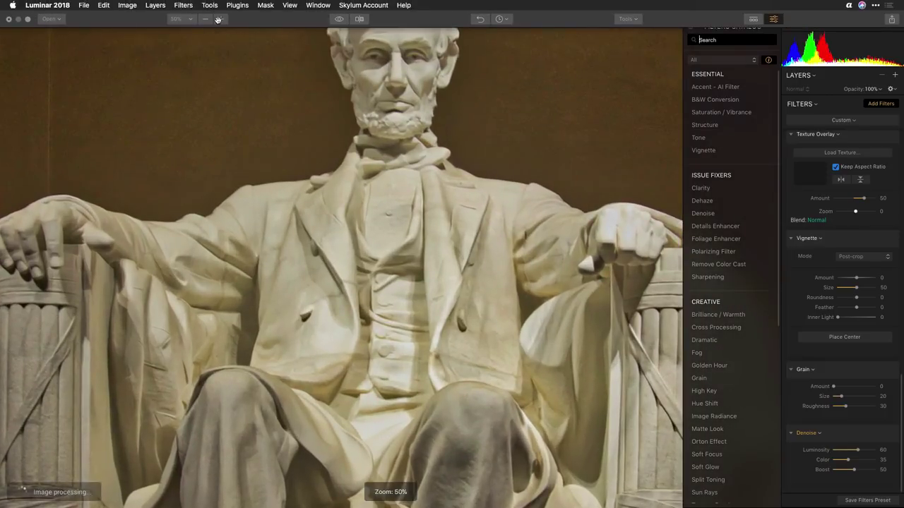
left_click(219, 20)
left_click_drag(218, 53, 274, 230)
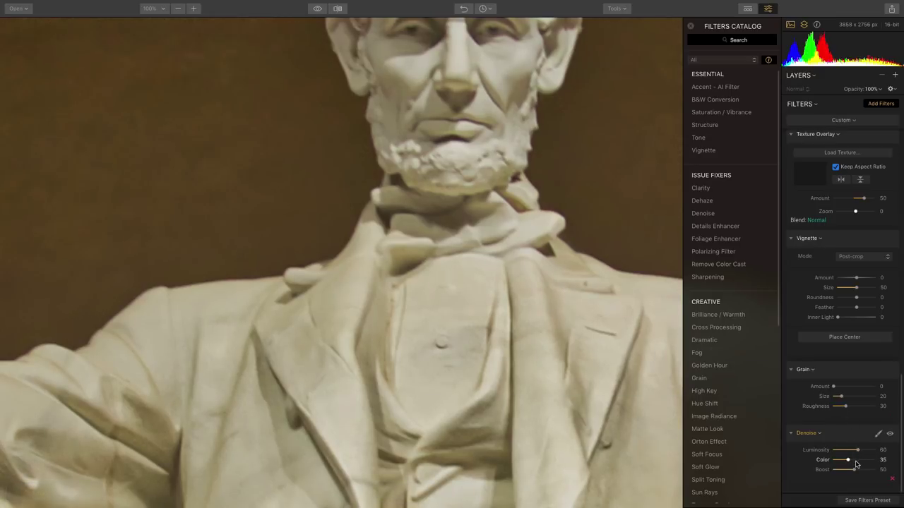
left_click_drag(857, 450, 862, 471)
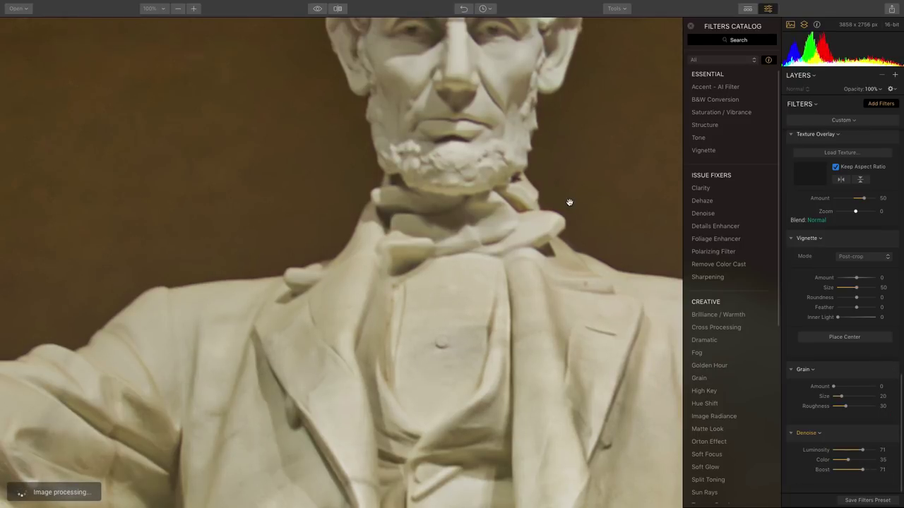
- Search the filter catalog for "sha" and add the Details Enhancer filter
left_click(737, 42)
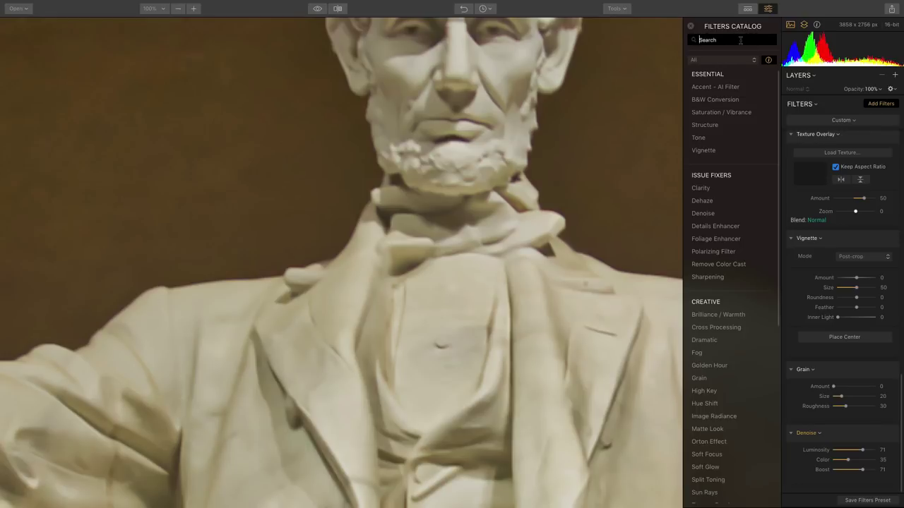
type("sha")
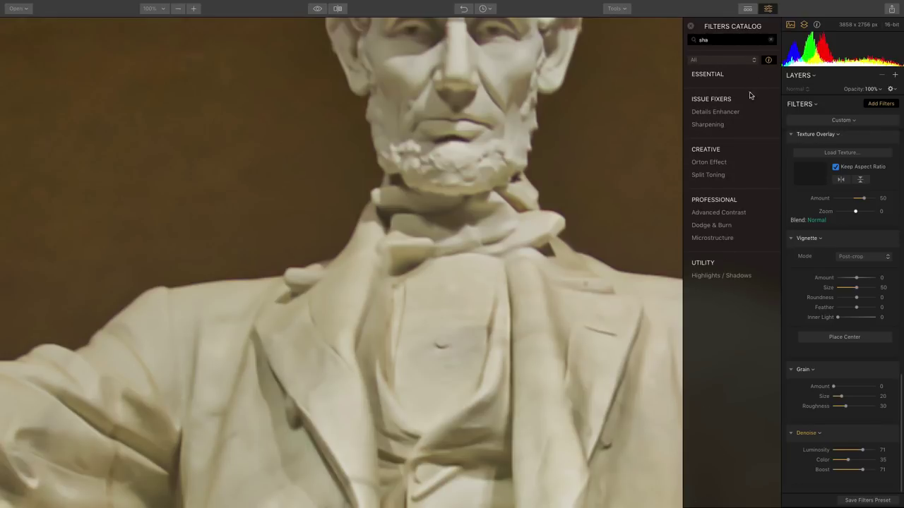
left_click(737, 115)
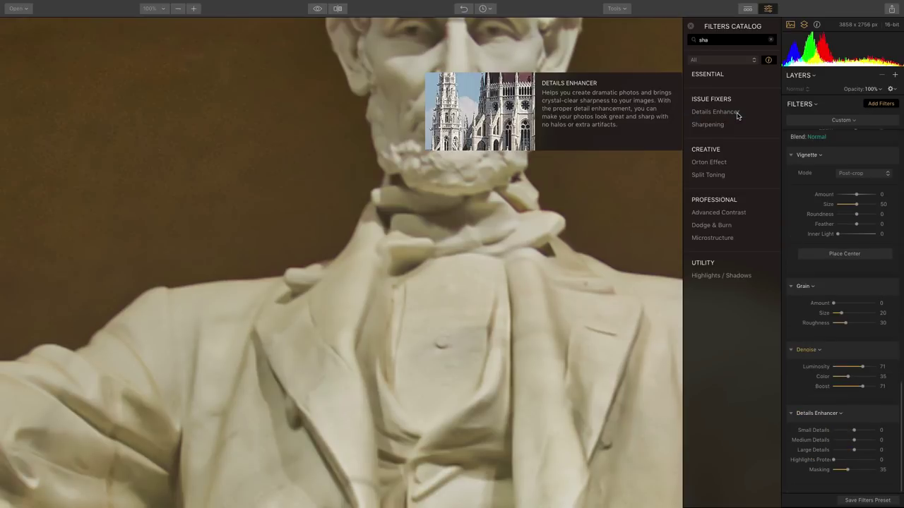
- Set the Details Enhancer's Small Details to 61, Highlights Protection to 50 and Medium Details to 53
left_click(178, 8)
left_click(178, 8)
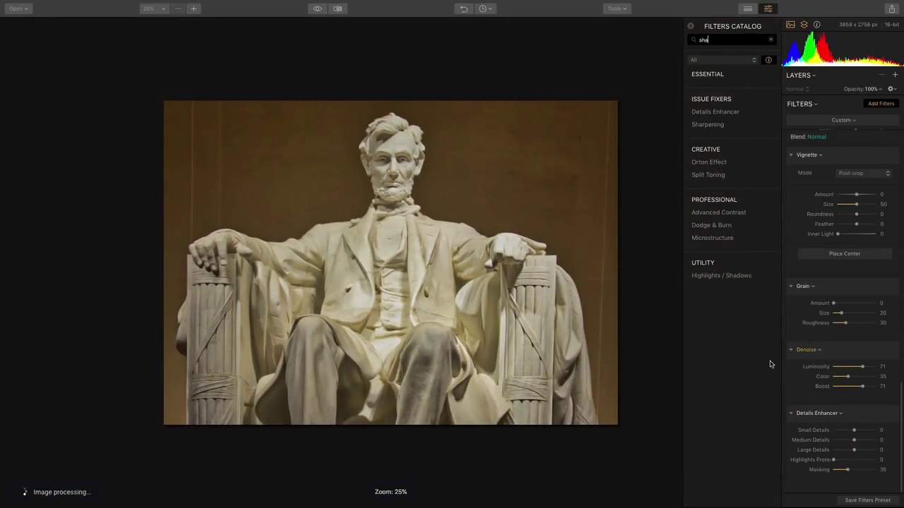
left_click_drag(853, 430, 868, 433)
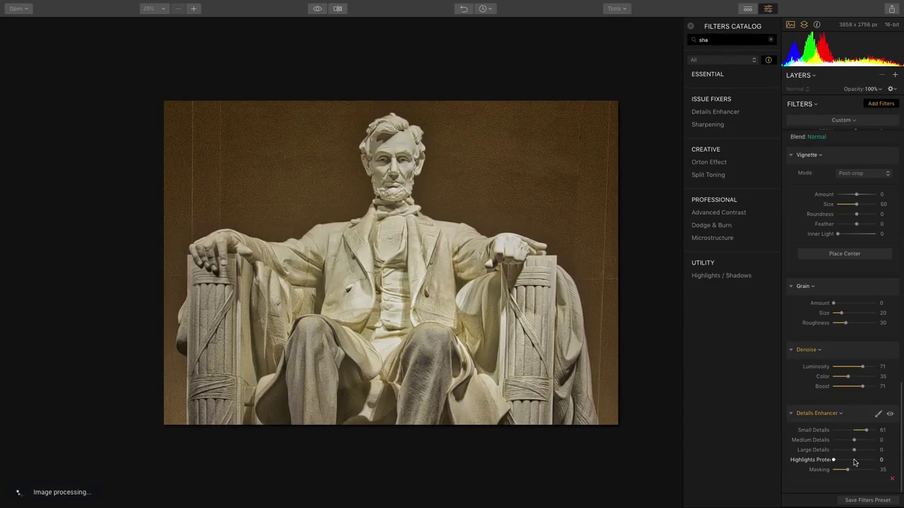
left_click(854, 460)
left_click(865, 440)
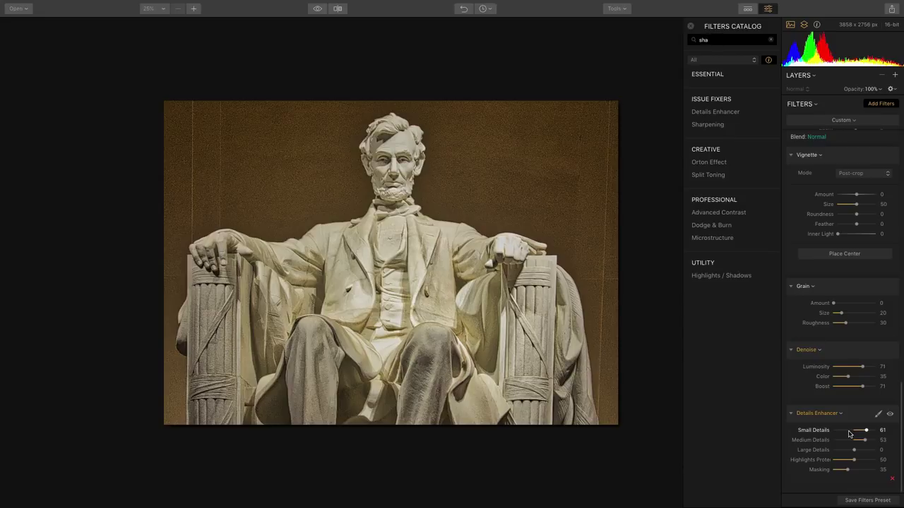
- Set the Details Enhancer's Small Details to -23 and Large Details to 53
left_click(849, 431)
left_click(865, 450)
- Darken the statue photo's edges by setting the Vignette filter's Amount to -80
scroll(886, 205, "up", 5)
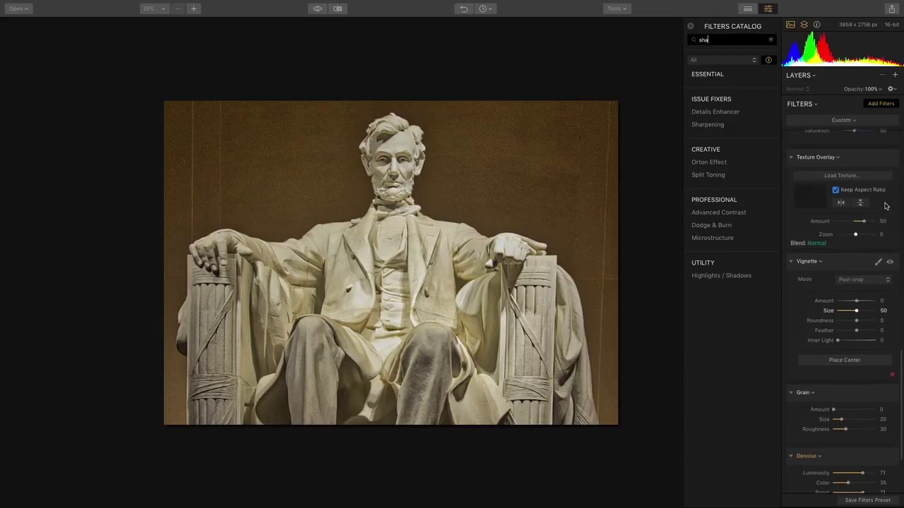
scroll(885, 206, "up", 3)
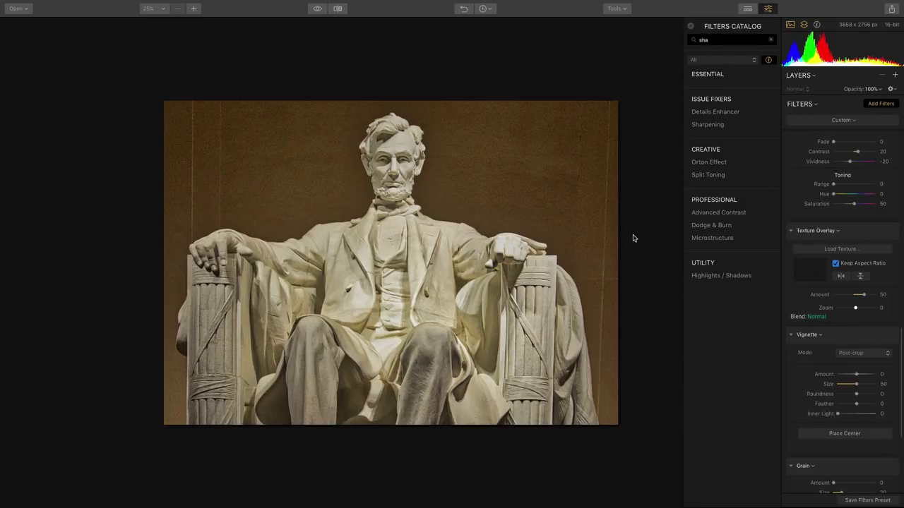
scroll(874, 368, "down", 8)
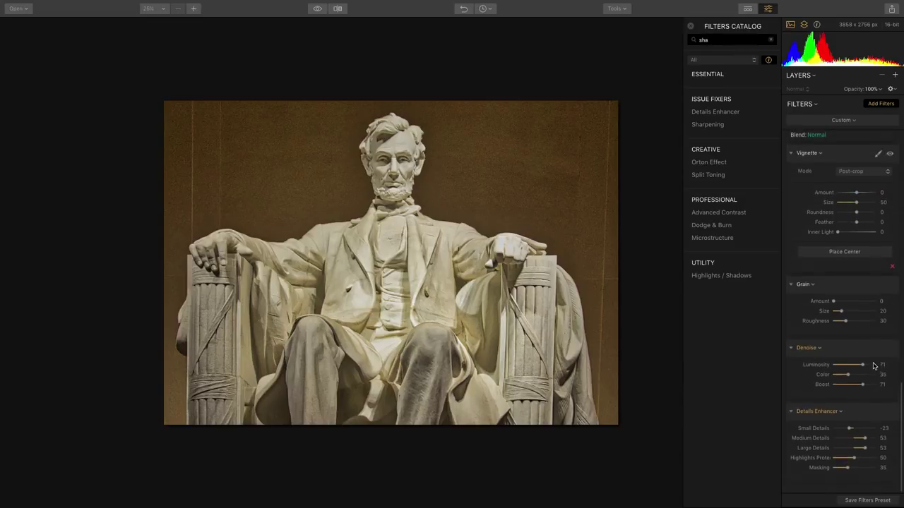
scroll(865, 404, "up", 3)
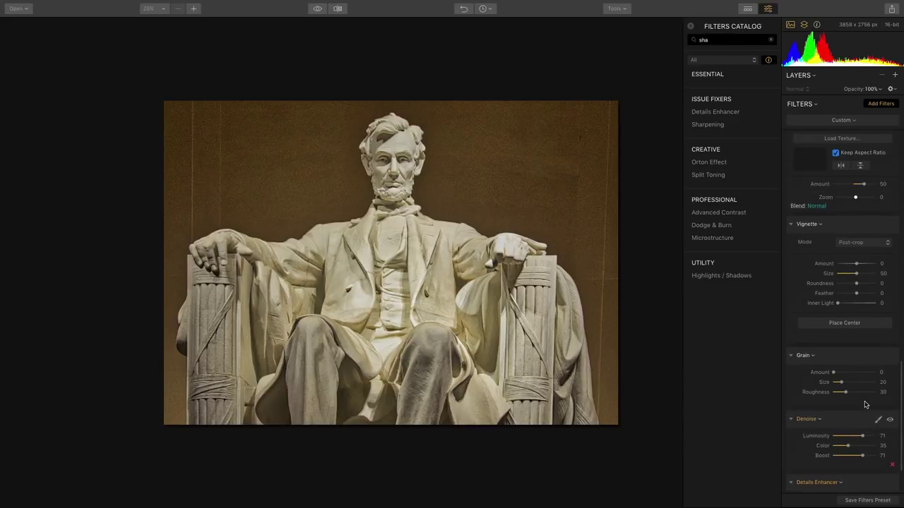
left_click_drag(847, 267, 840, 267)
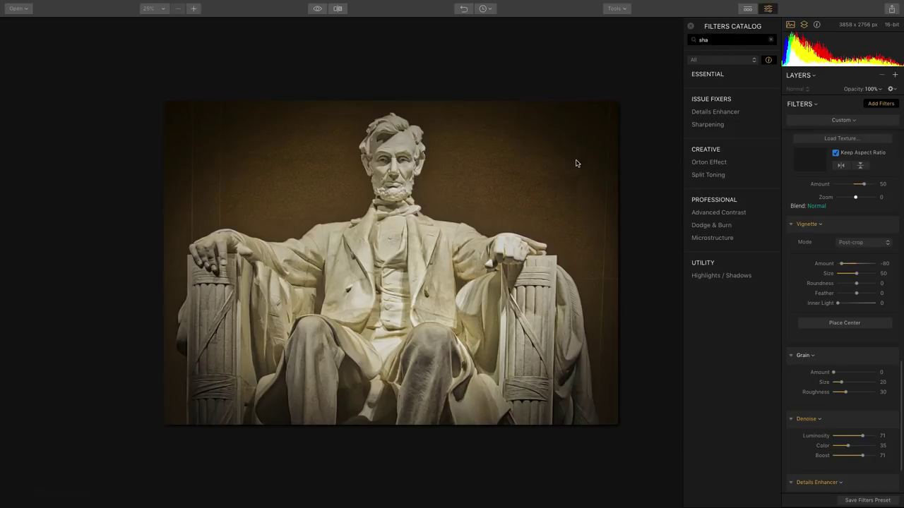
- Open Foliage.ARW from the L18 QuickStart folder and load the Landscape - 2018 workspace
key("super+o")
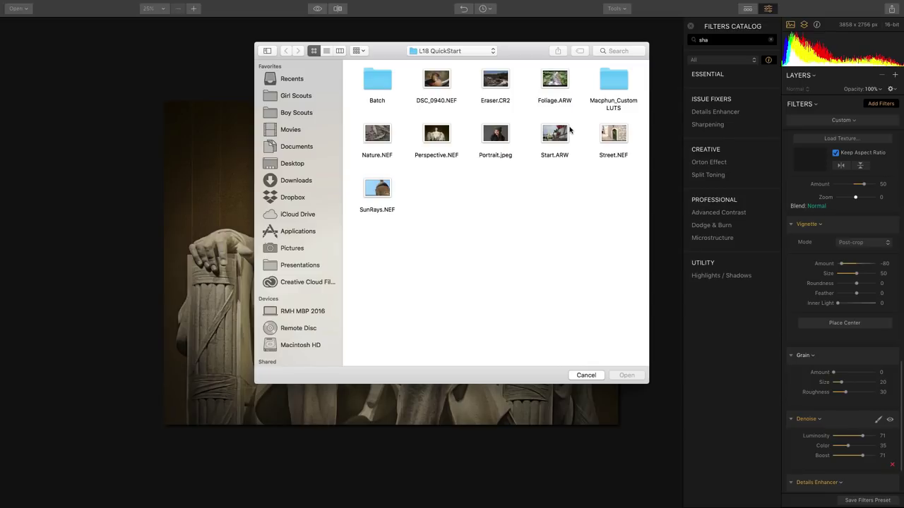
left_click(549, 83)
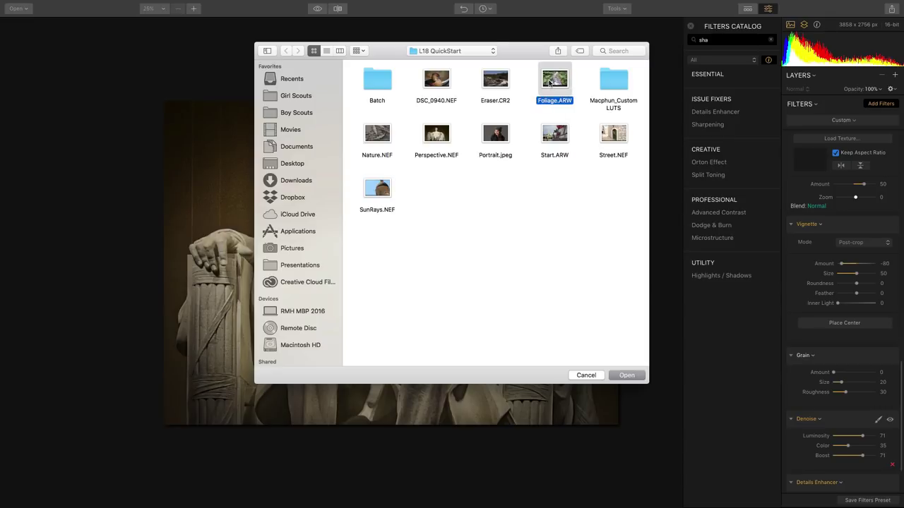
double_click(549, 83)
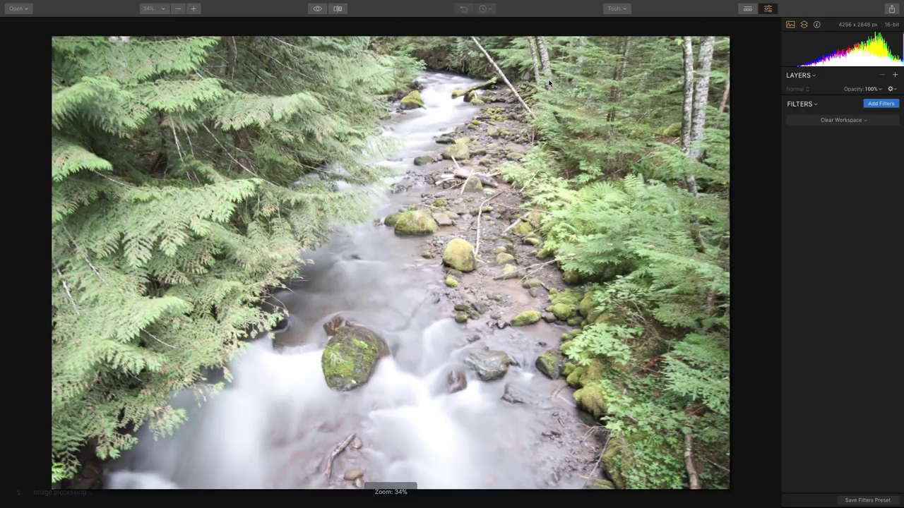
left_click(851, 122)
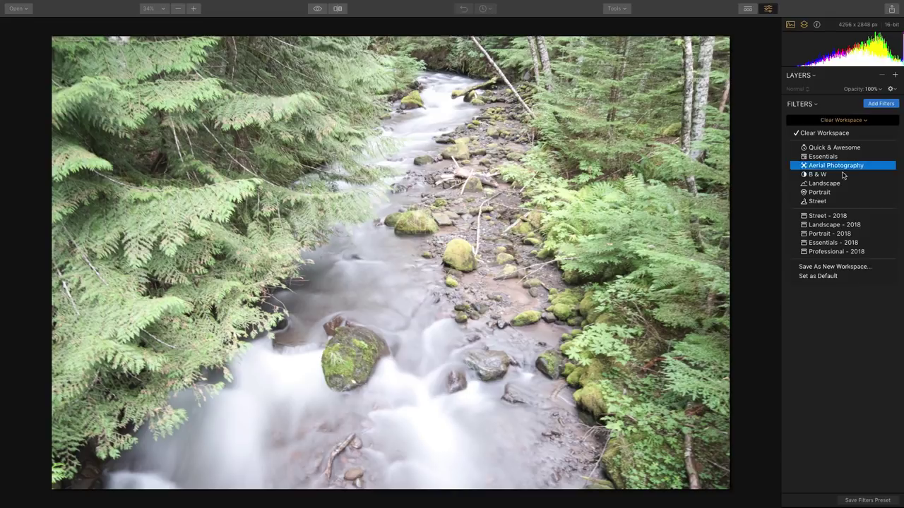
left_click(841, 225)
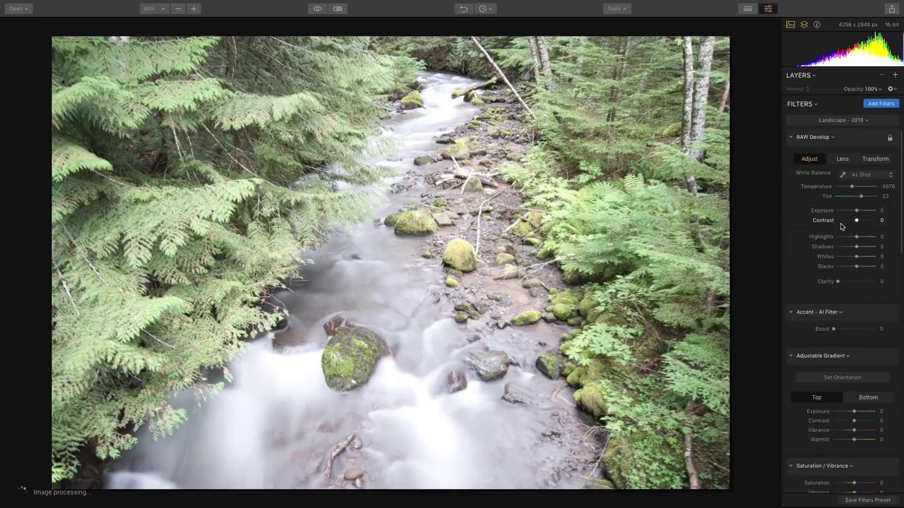
- Set the RAW Develop Highlights to -100 and the Accent - AI Filter's Boost to 56
left_click_drag(851, 240, 831, 245)
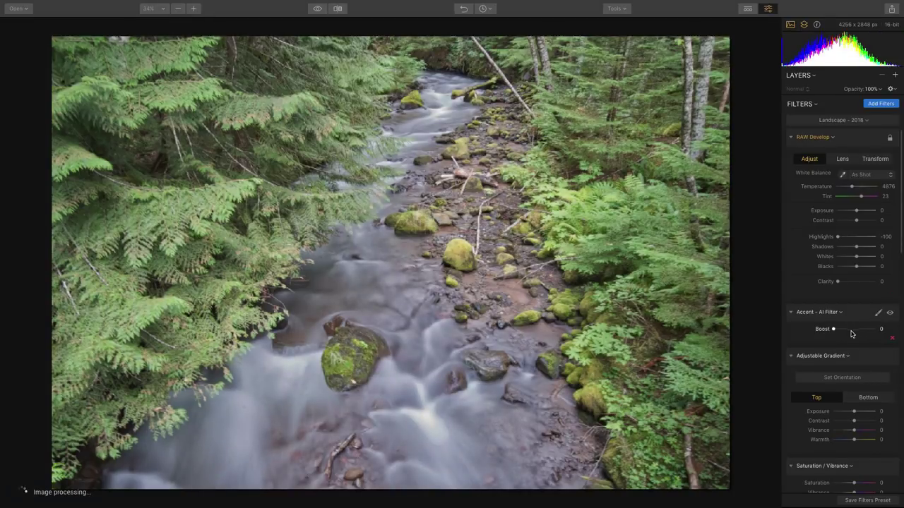
left_click_drag(834, 329, 856, 335)
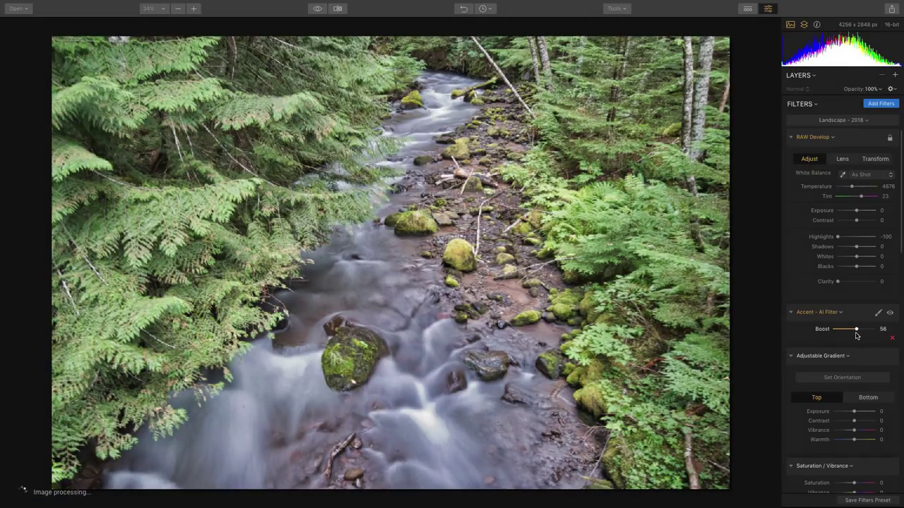
- Set the Polarizing Filter's Amount to 70 and the Foliage Enhancer's Hue to 25 and Amount to 18
scroll(856, 336, "down", 3)
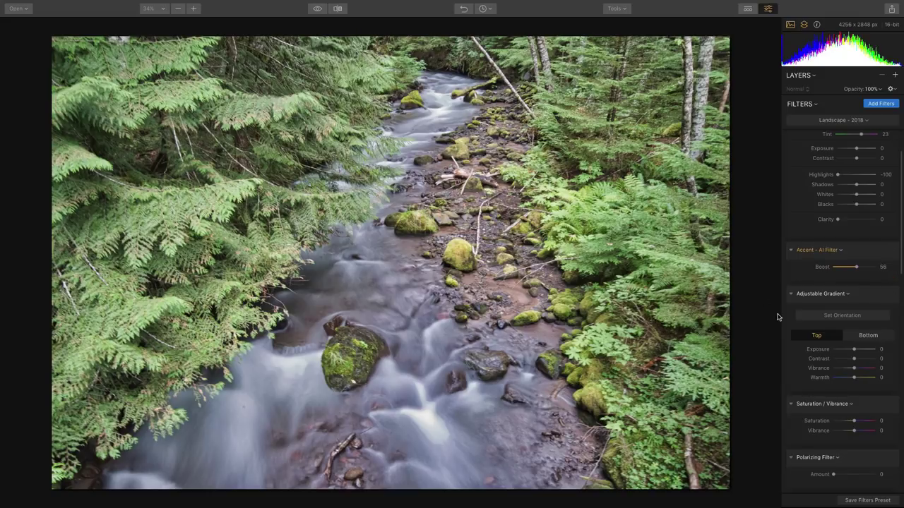
scroll(801, 325, "down", 3)
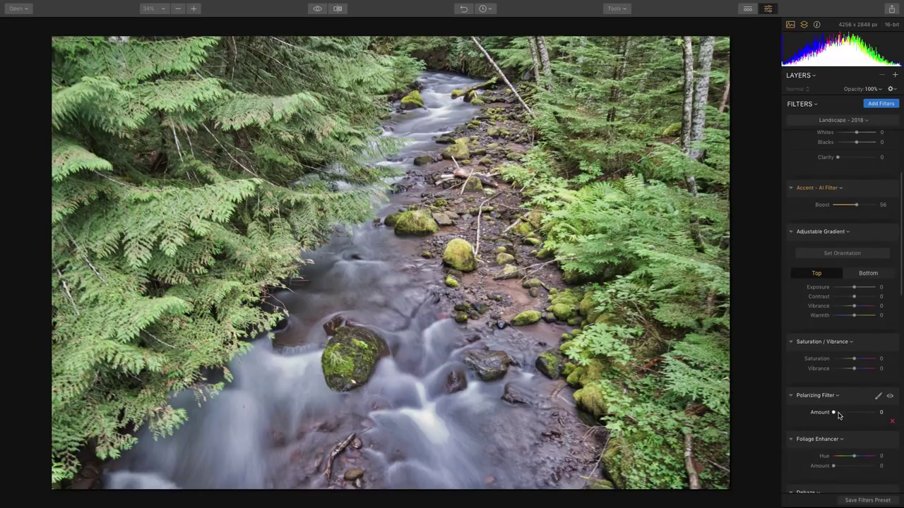
left_click_drag(835, 414, 862, 414)
scroll(863, 414, "down", 2)
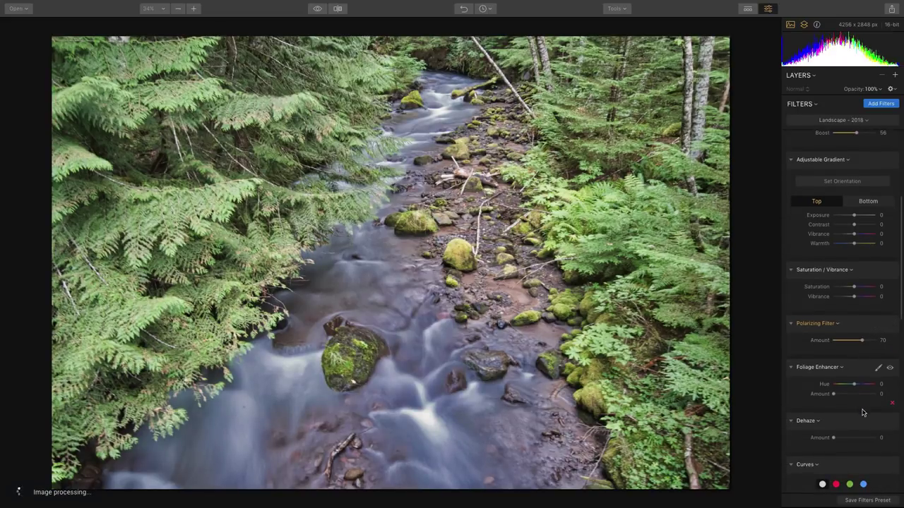
mouse_move(838, 396)
left_mouse_down()
mouse_move(866, 395)
mouse_move(851, 386)
mouse_move(858, 386)
mouse_move(854, 398)
mouse_move(839, 399)
left_mouse_up()
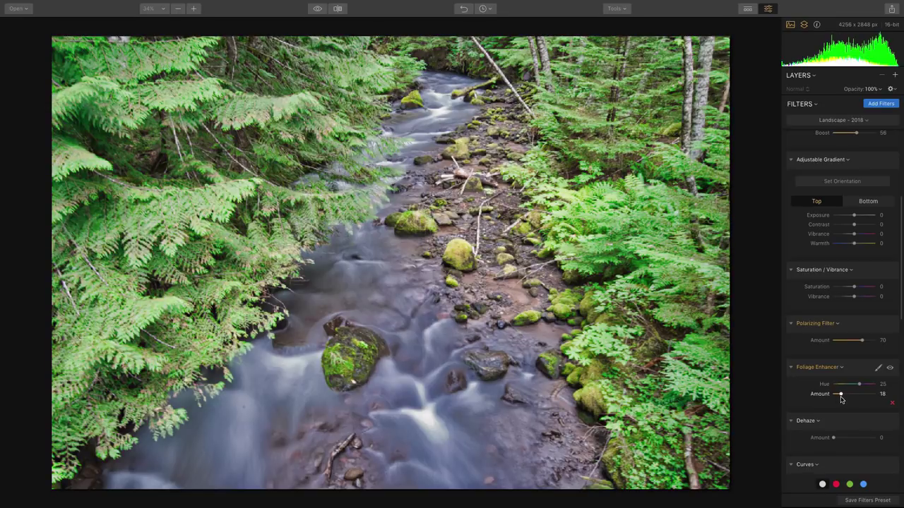
- Search the filter catalog for "hs", add the HSL filter and set its Green Luminance to -64
scroll(840, 396, "down", 2)
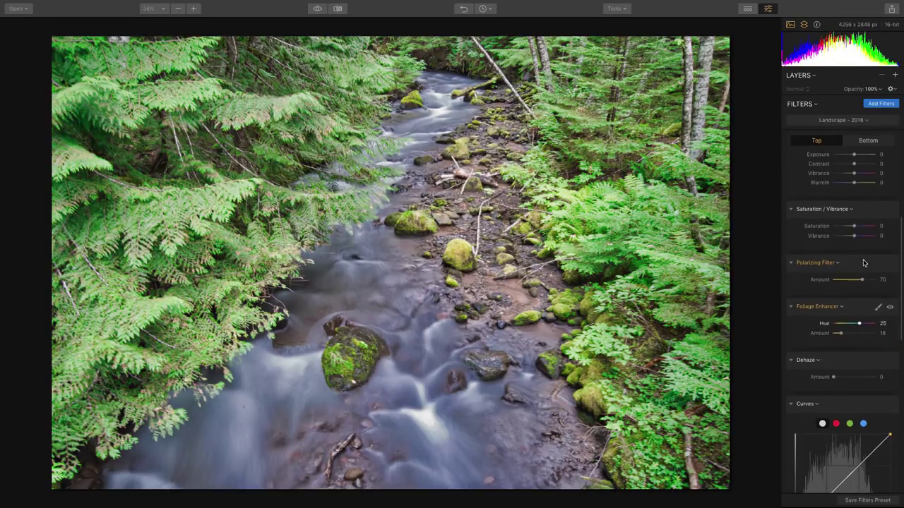
left_click(873, 105)
type("hs")
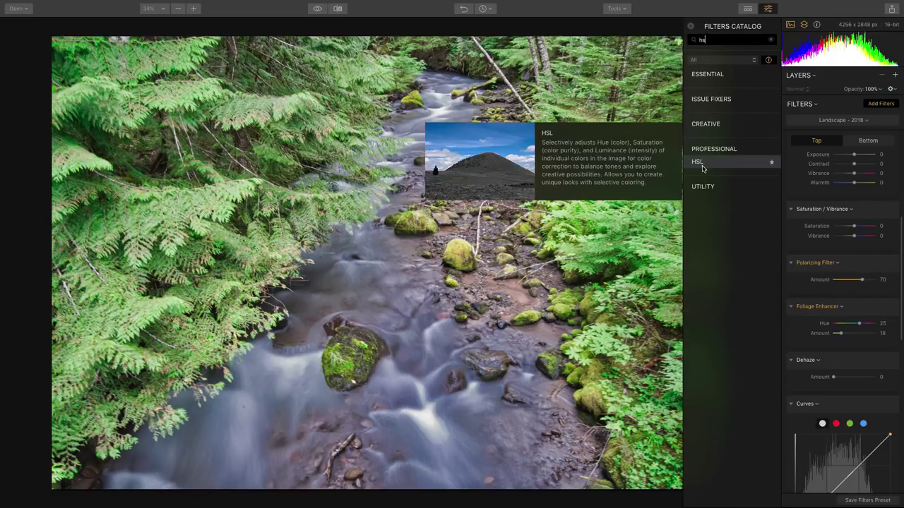
left_click(697, 162)
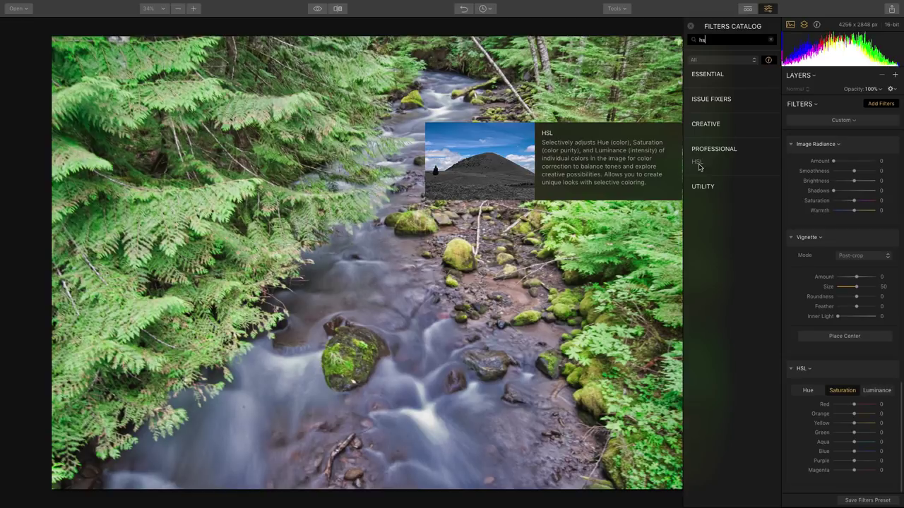
left_click(873, 392)
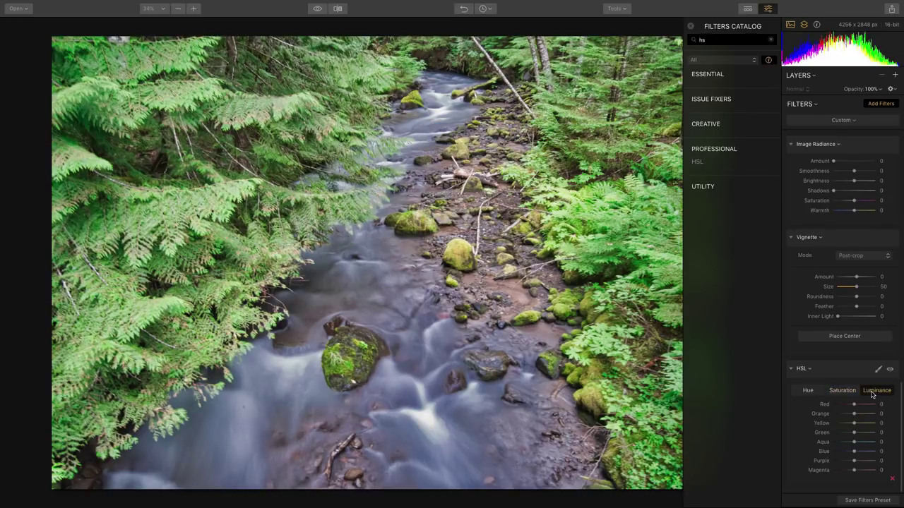
left_click_drag(854, 433, 839, 435)
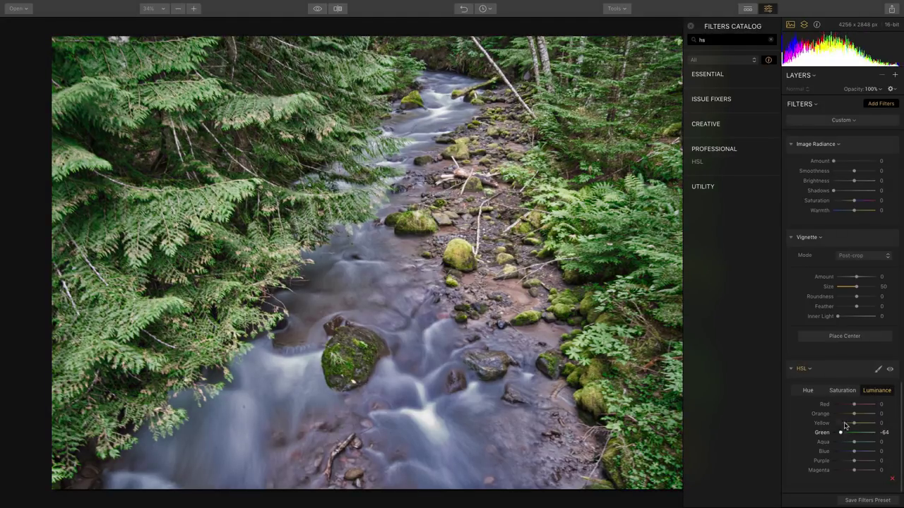
- In the HSL filter, lower the Green Saturation, set the Green Hue to -15 and fine-tune the Red Hue
left_click(842, 391)
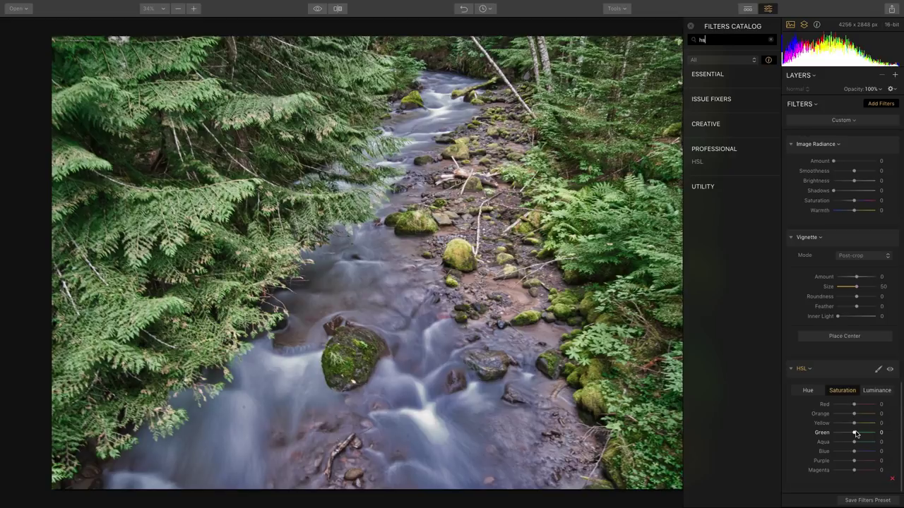
left_click_drag(855, 432, 847, 434)
left_click(814, 393)
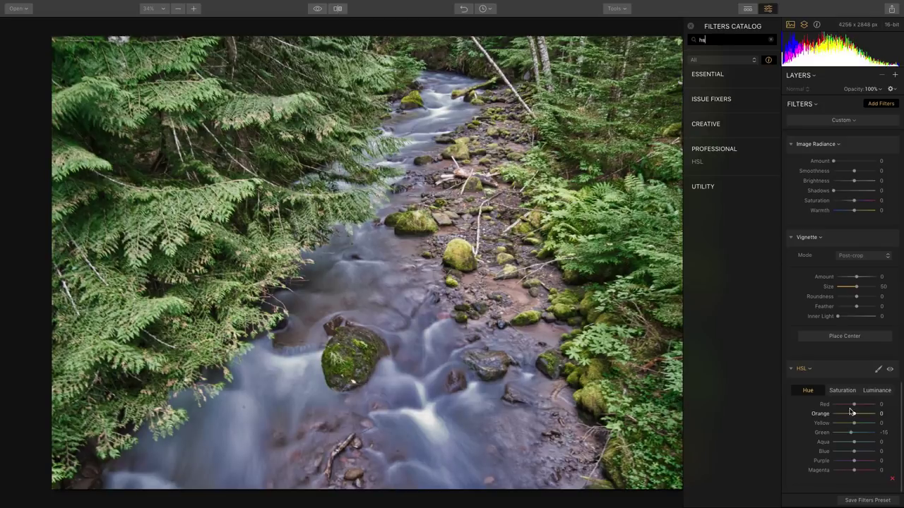
mouse_move(852, 407)
left_mouse_down()
mouse_move(834, 408)
mouse_move(855, 409)
left_mouse_up()
- Set the HSL Luminance of Red to -83, Aqua to 4 and Blue to 29
left_click(871, 393)
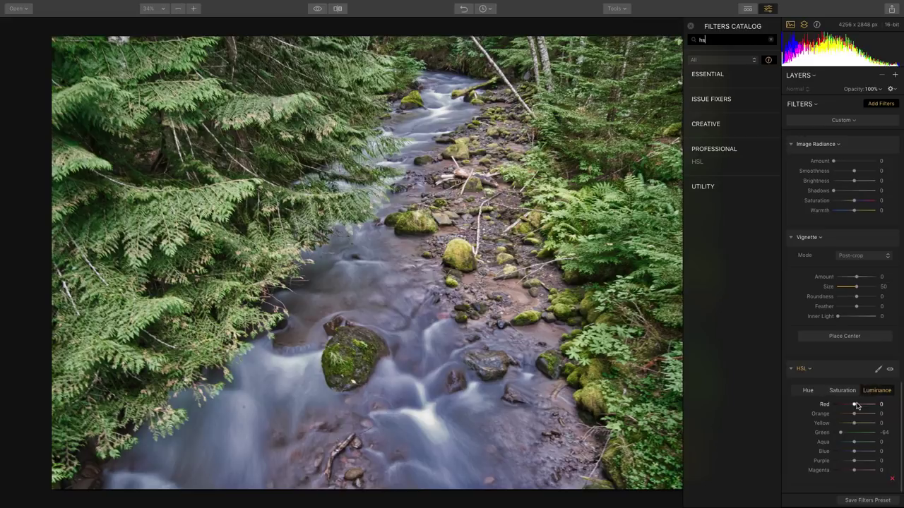
mouse_move(853, 406)
left_mouse_down()
mouse_move(828, 412)
mouse_move(852, 411)
mouse_move(836, 413)
left_mouse_up()
mouse_move(854, 446)
left_mouse_down()
mouse_move(827, 456)
mouse_move(859, 457)
left_mouse_up()
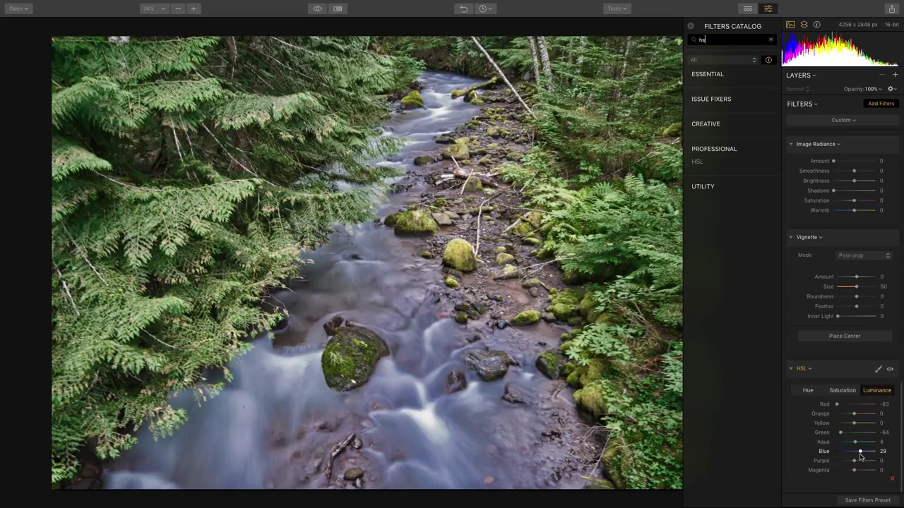
- Search the filter catalog for "expo", add the Exposure filter and set its Exposure to -2.81
scroll(868, 333, "up", 15)
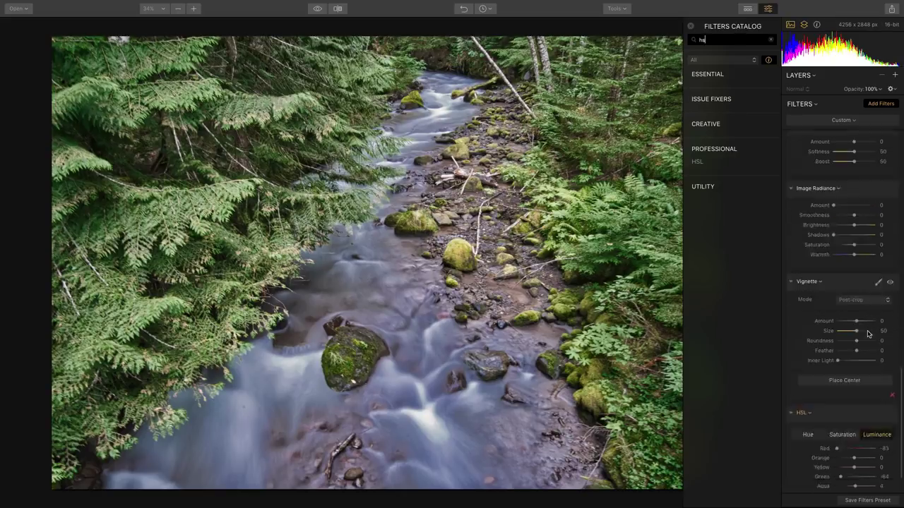
scroll(868, 333, "up", 6)
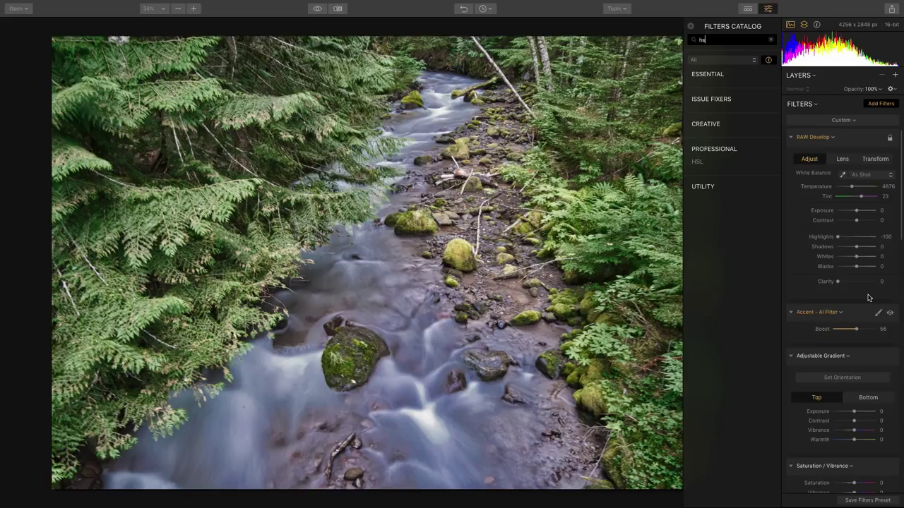
scroll(868, 288, "down", 20)
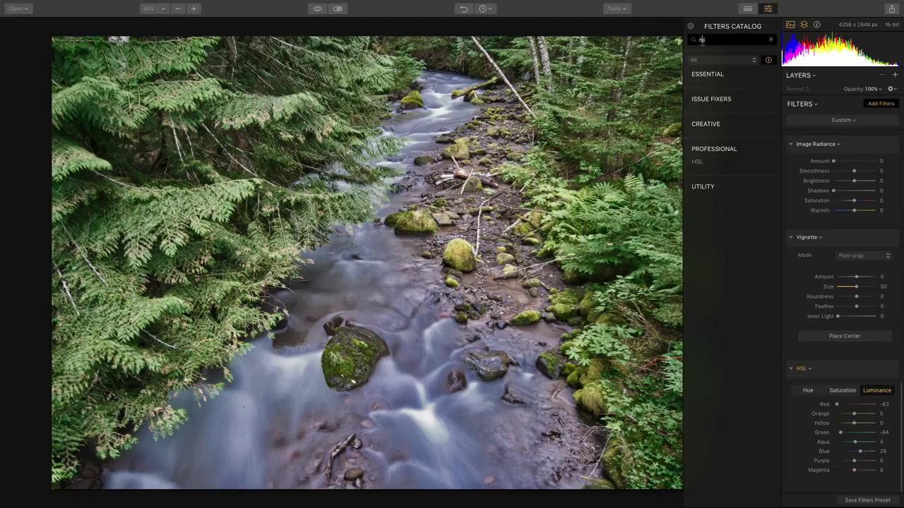
type("expo")
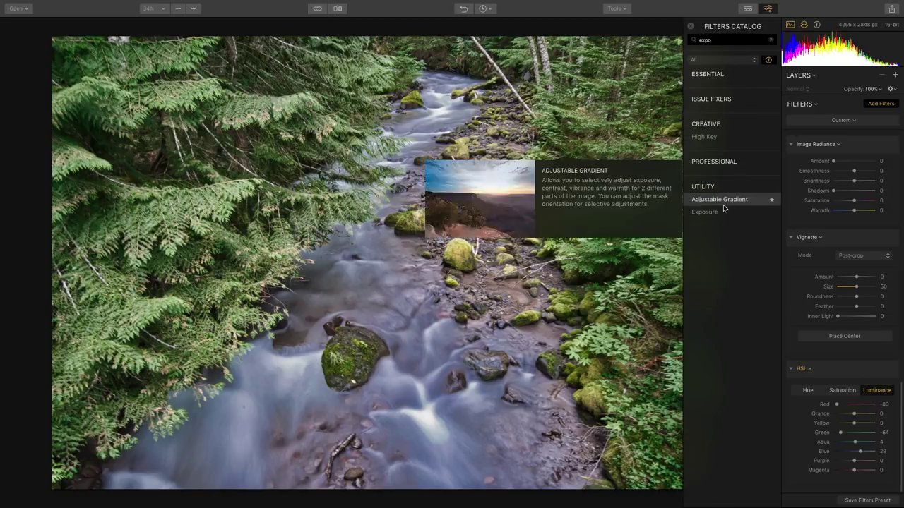
left_click(712, 213)
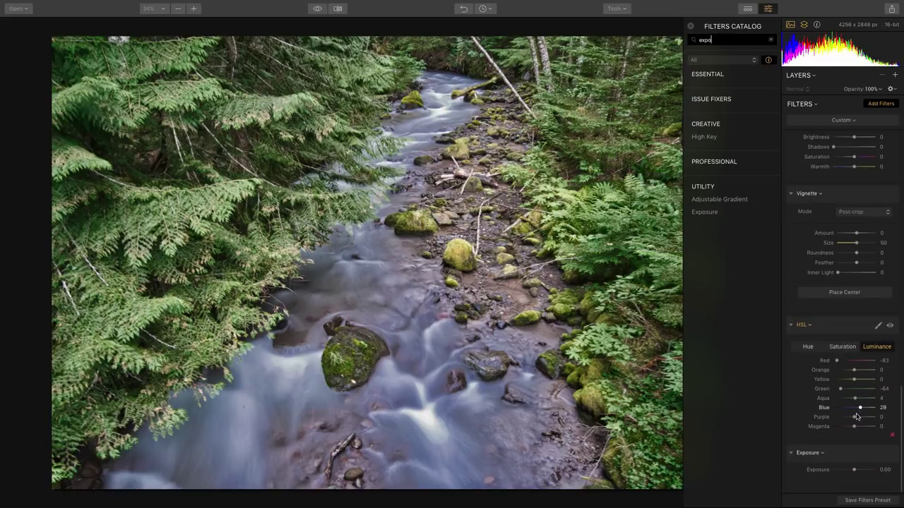
left_click_drag(851, 469, 842, 471)
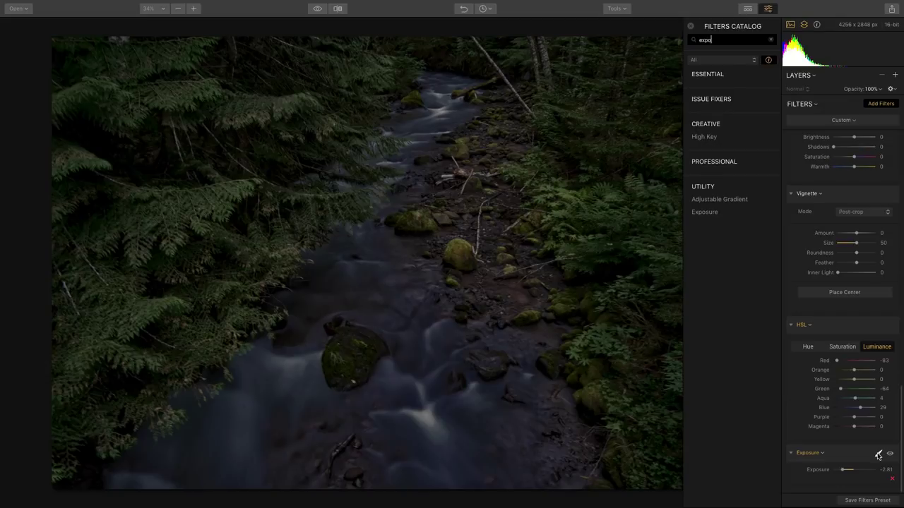
- Limit the Exposure filter with a diagonal gradient mask darkening the trees in the photo's upper-left corner, and finish the mask
left_click(878, 455)
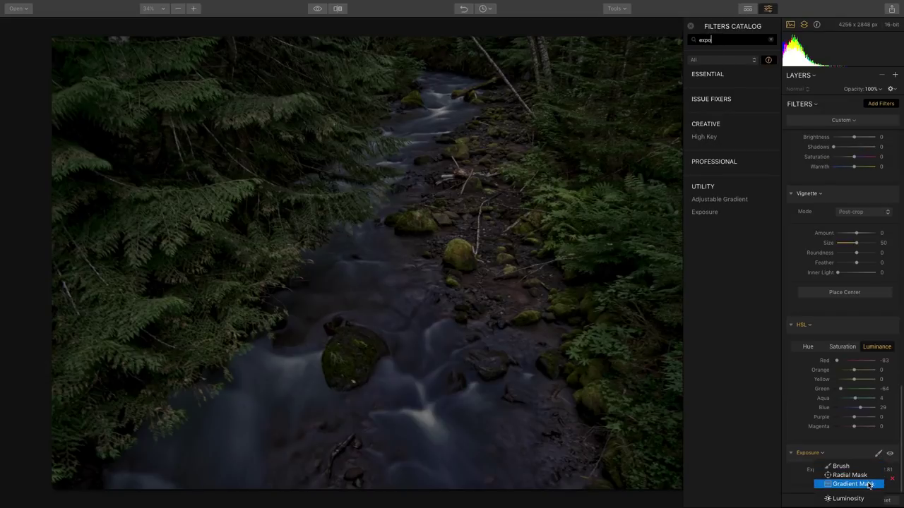
left_click(852, 484)
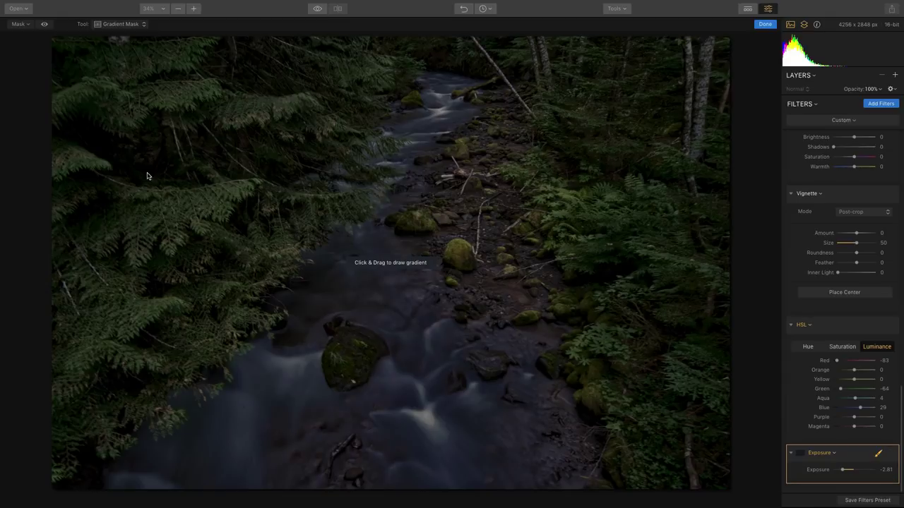
left_click_drag(104, 129, 189, 182)
left_click_drag(275, 240, 312, 261)
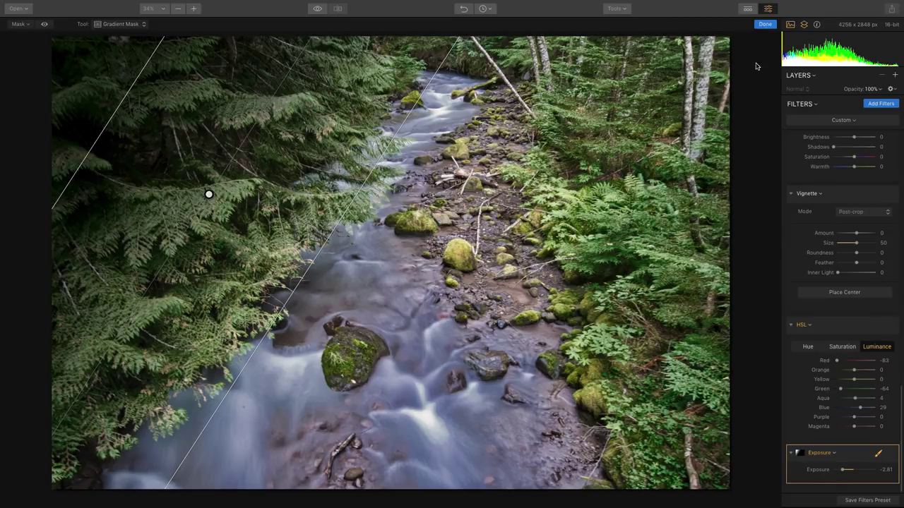
left_click(761, 28)
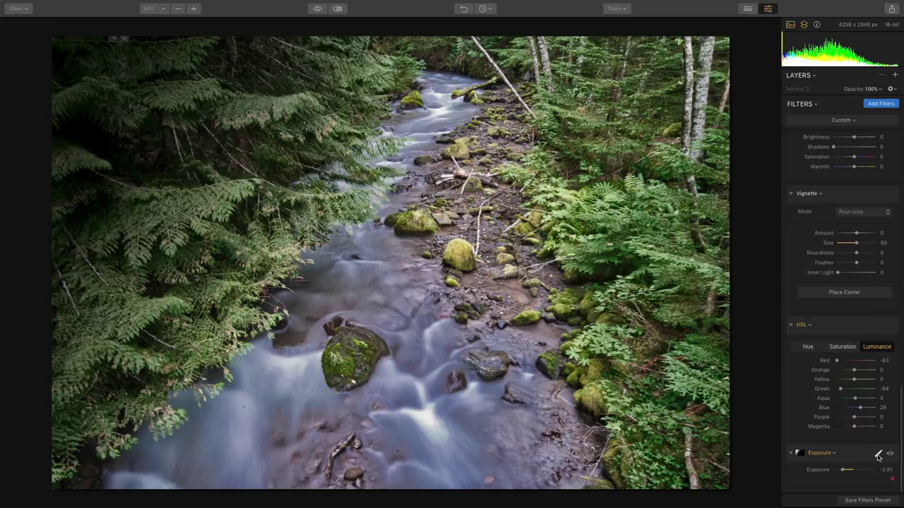
- Add another gradient to the Exposure filter's mask to darken the trees along the photo's upper-right side, and finish the mask
left_click(877, 454)
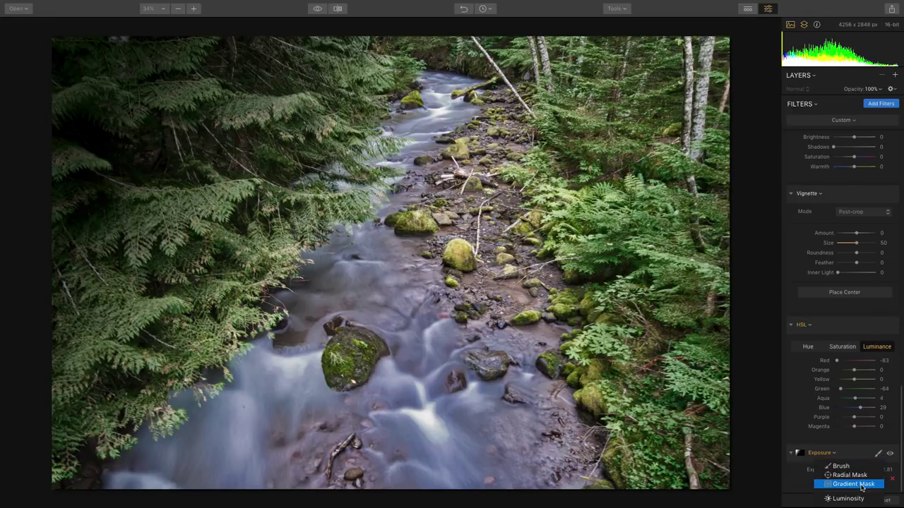
left_click(861, 484)
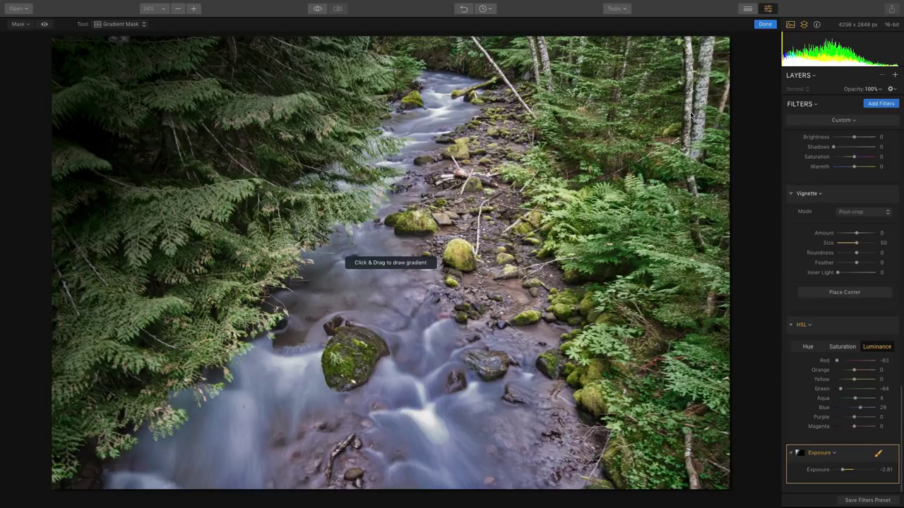
left_click_drag(688, 113, 525, 176)
left_click_drag(355, 242, 413, 206)
key("Return")
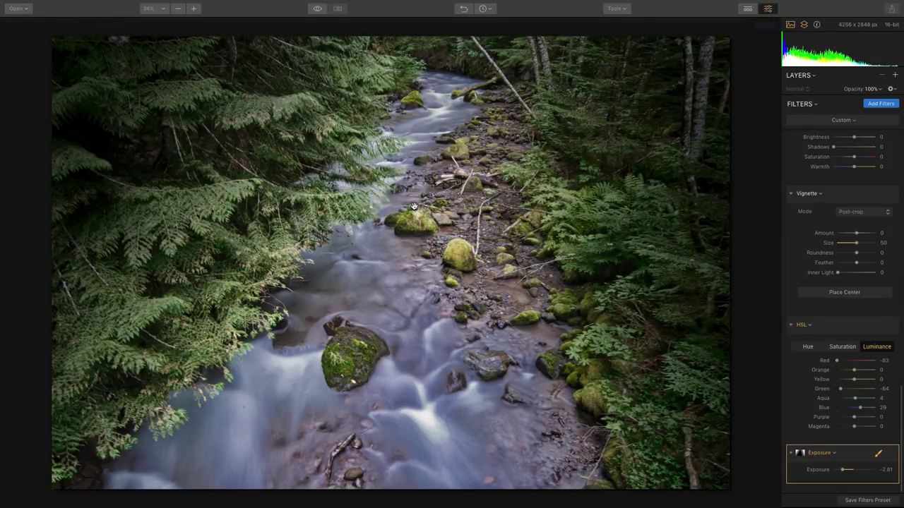
- Set the Exposure filter's blending mode to Overlay and the Vignette Amount to -38
mouse_move(221, 4)
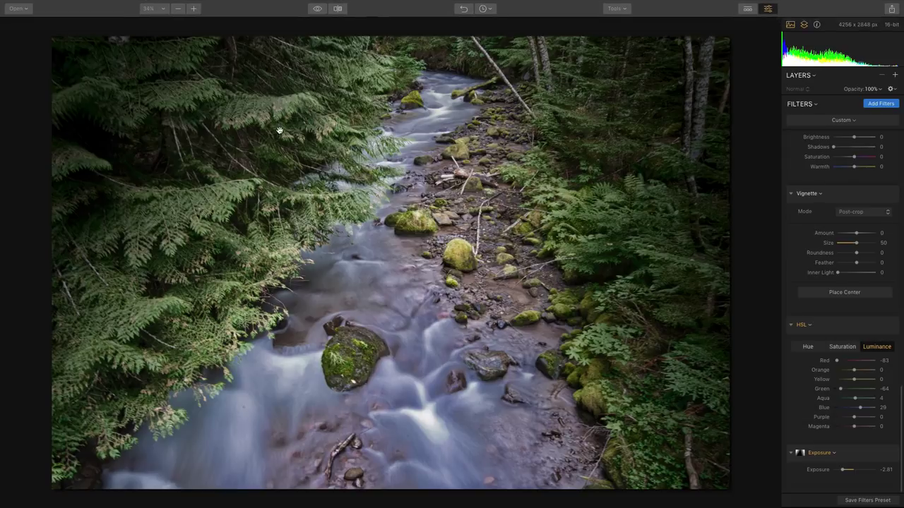
mouse_move(802, 460)
right_click(833, 454)
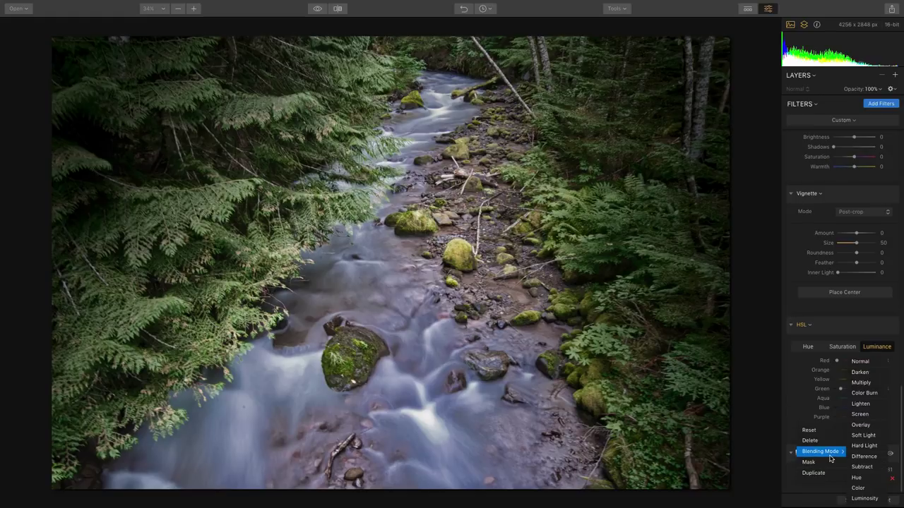
left_click(861, 424)
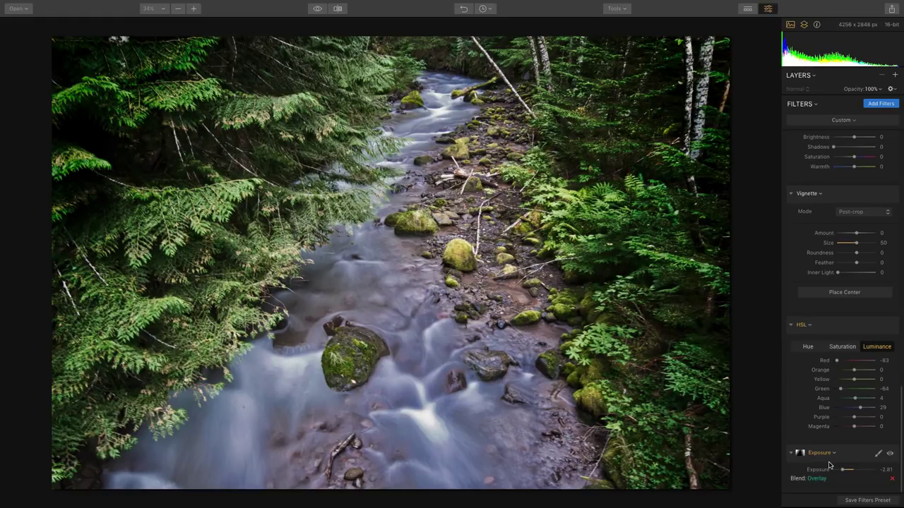
scroll(830, 466, "up", 1)
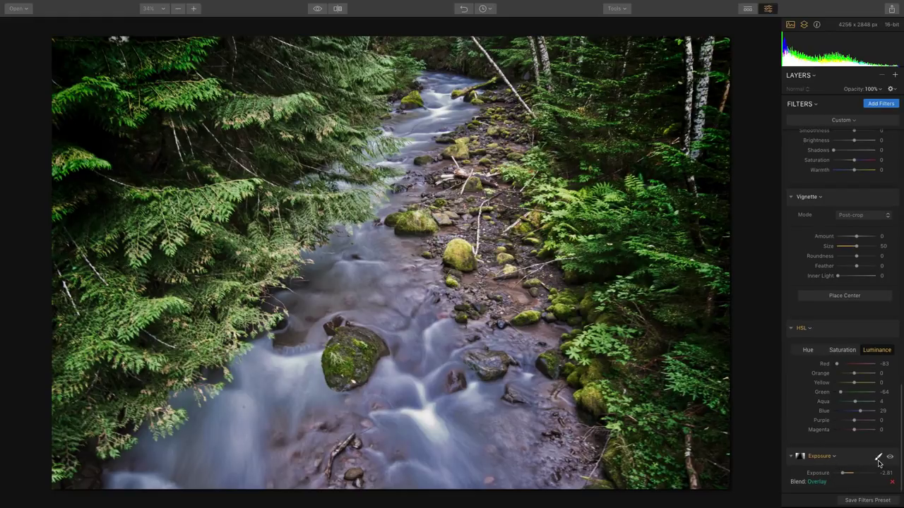
left_click(828, 459)
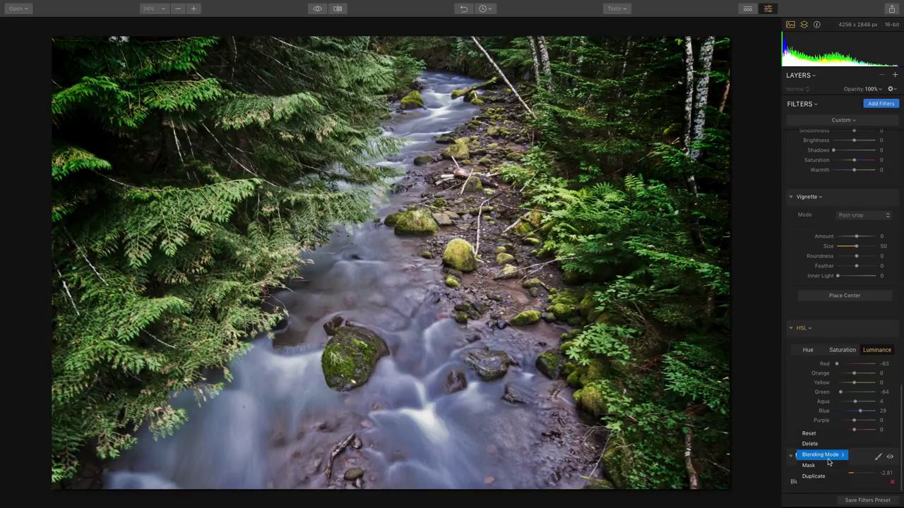
mouse_move(829, 462)
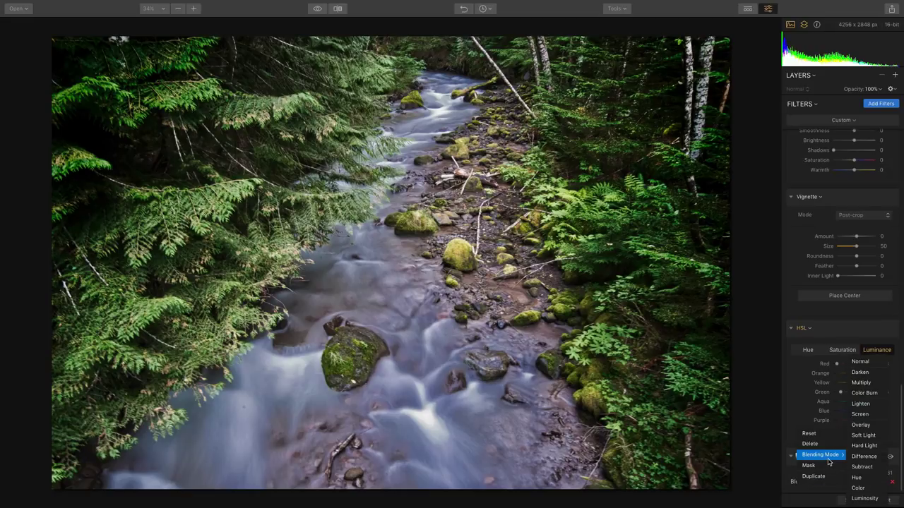
left_click(860, 425)
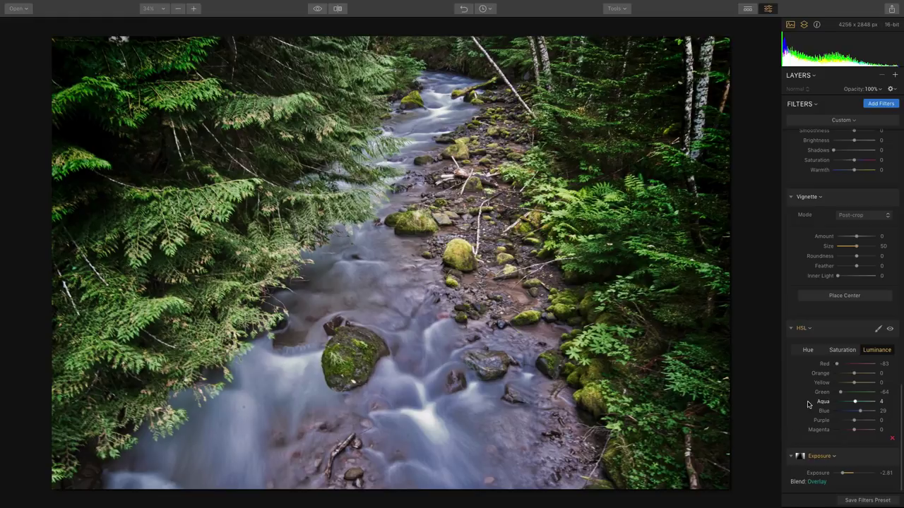
left_click_drag(856, 236, 849, 238)
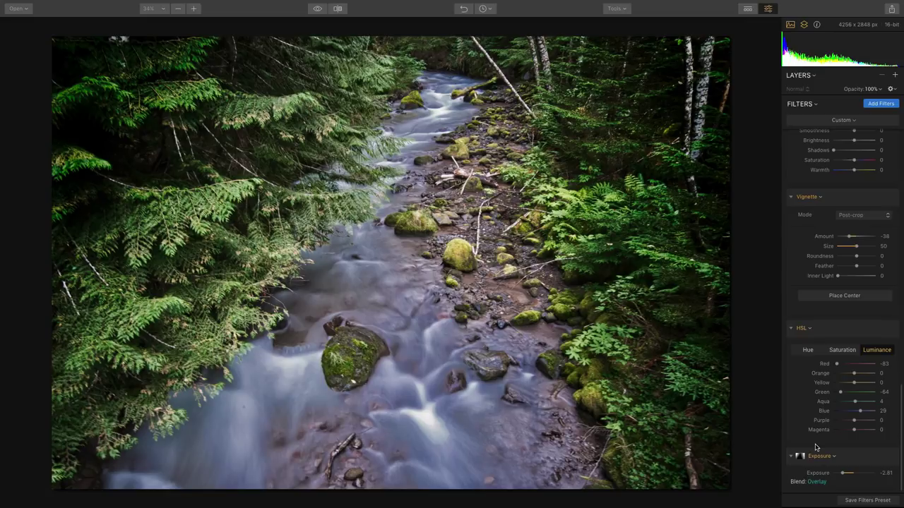
- Open Nature.NEF from the L18 QuickStart folder and apply the Landscape - 2018 workspace
key("super+o")
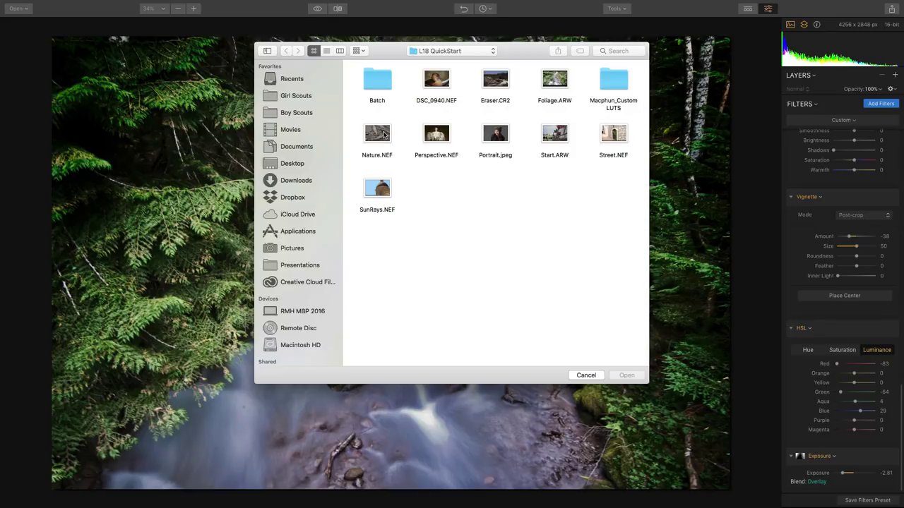
double_click(377, 134)
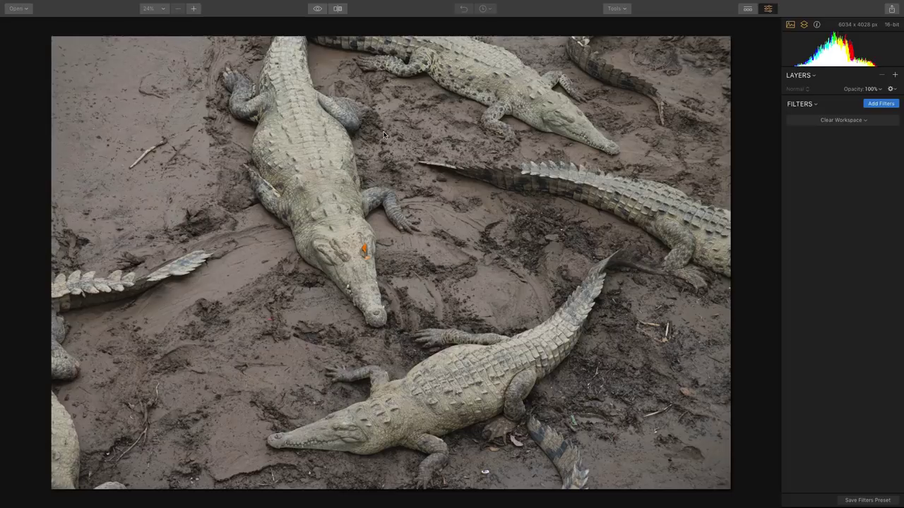
left_click(850, 121)
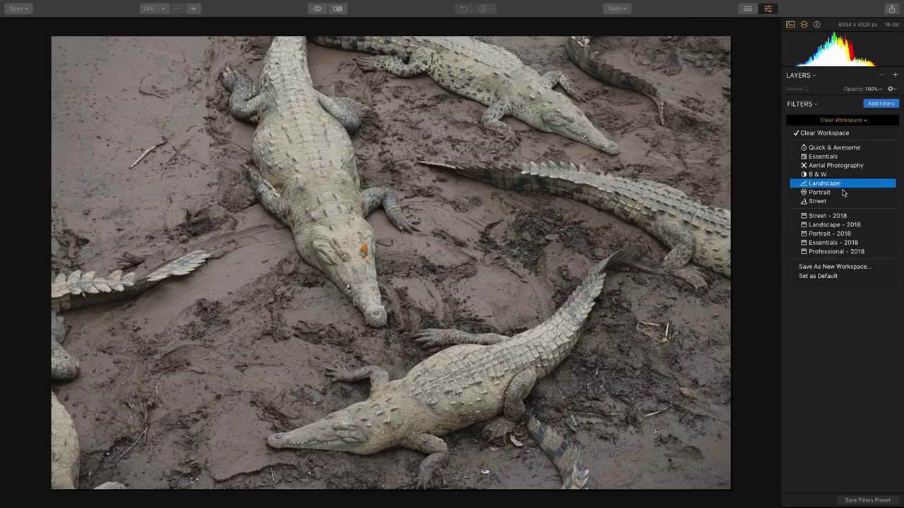
left_click(840, 226)
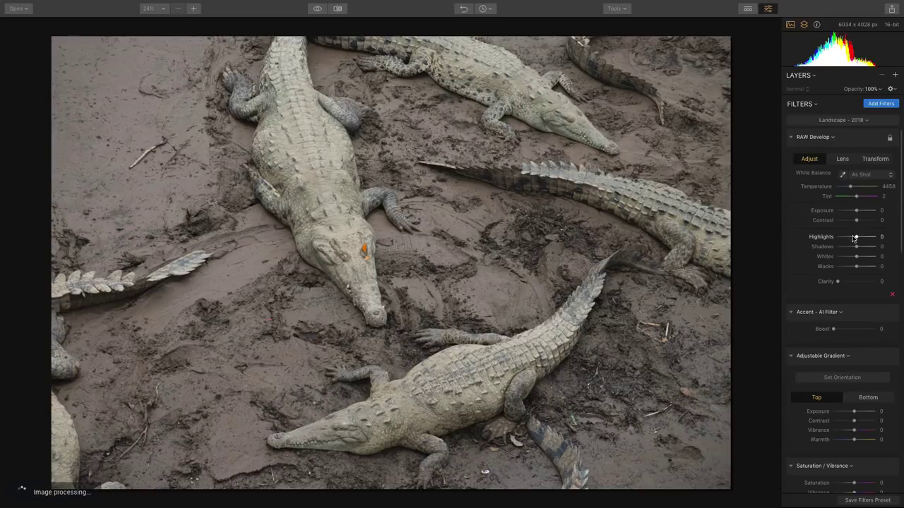
- Set the RAW Develop Contrast to 51, Highlights to -81 and Shadows to 34, and the Accent - AI Filter Boost to 72
mouse_move(855, 236)
left_mouse_down()
mouse_move(833, 241)
mouse_move(868, 248)
mouse_move(862, 224)
left_mouse_up()
left_click_drag(867, 222, 866, 222)
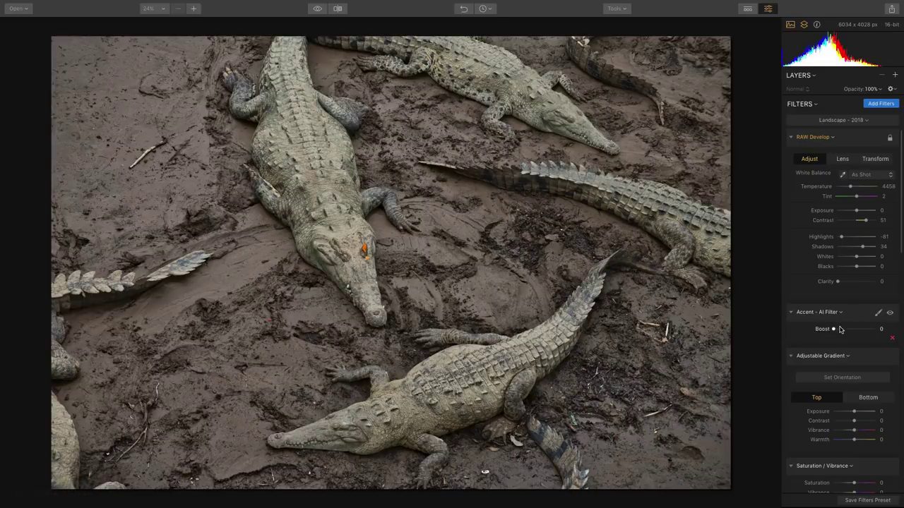
left_click_drag(839, 329, 862, 332)
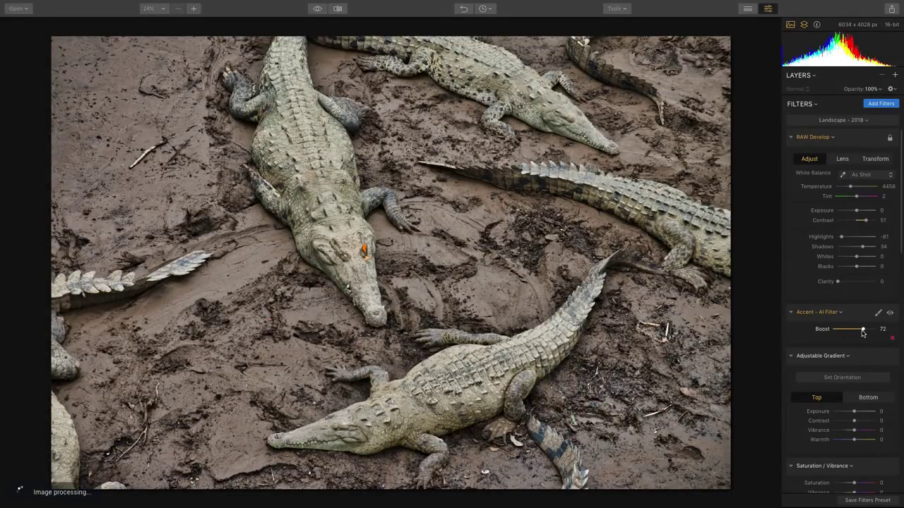
- Set Vibrance to 44, then try the Polarizing Filter Amount and return it to 0
scroll(861, 346, "down", 5)
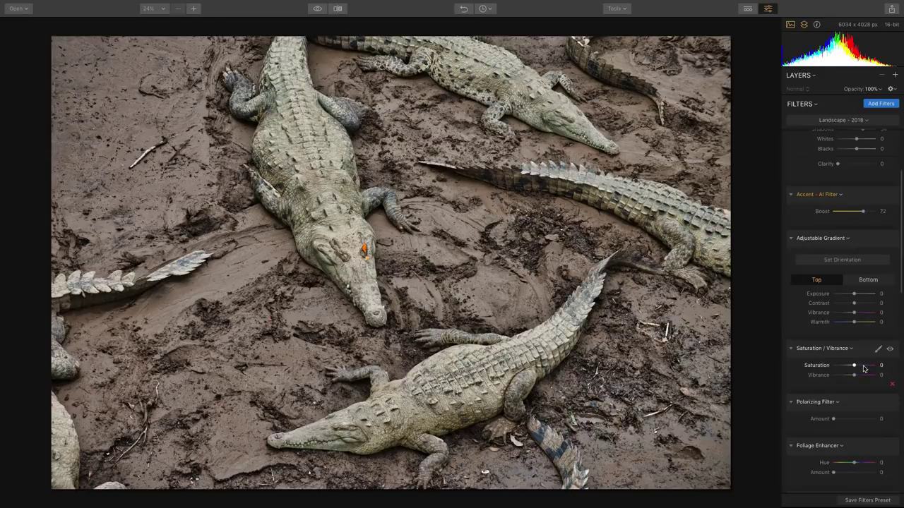
left_click(860, 376)
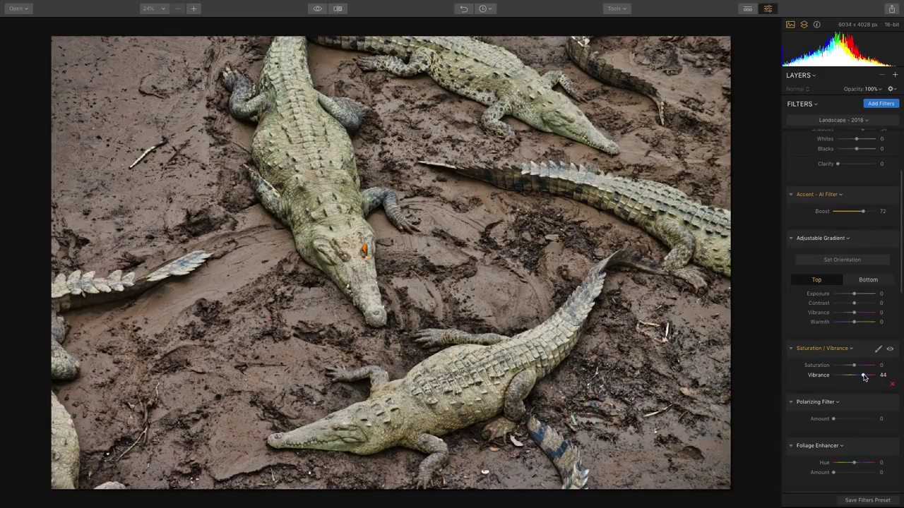
scroll(863, 377, "down", 3)
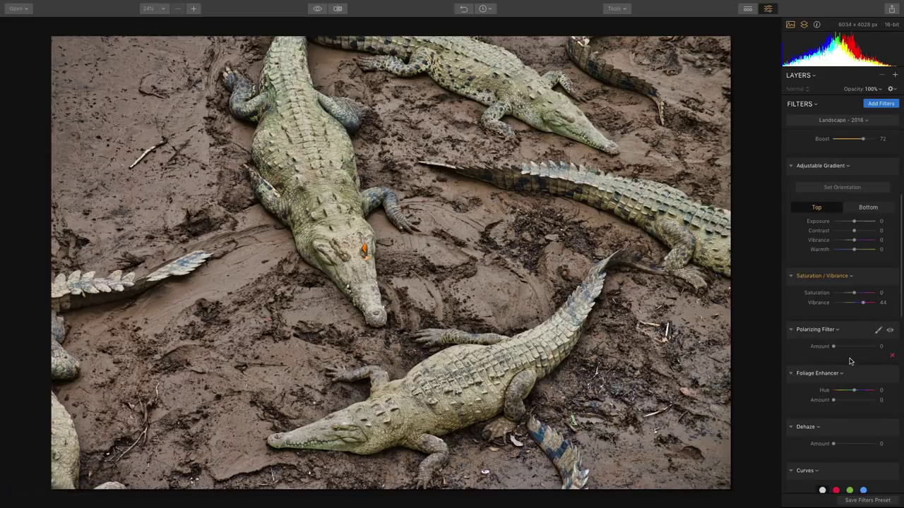
mouse_move(838, 349)
left_mouse_down()
mouse_move(879, 349)
mouse_move(818, 355)
mouse_move(860, 351)
mouse_move(830, 353)
left_mouse_up()
scroll(810, 355, "down", 5)
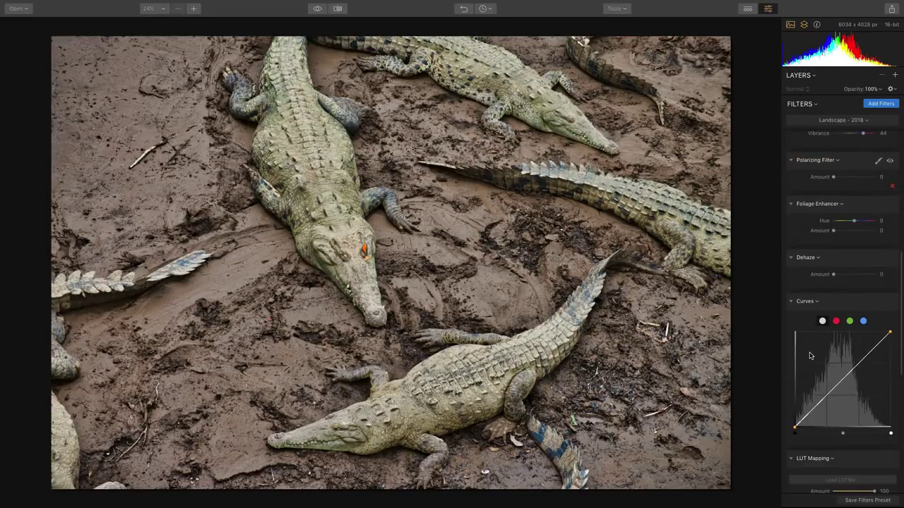
- Search the filter catalog for "hsl" and add the HSL filter
left_click(873, 106)
mouse_move(741, 91)
type("hsl")
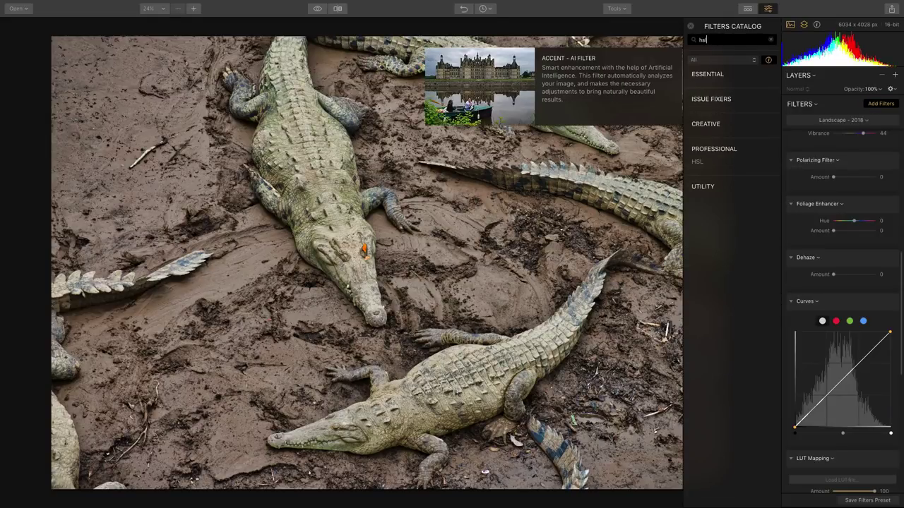
left_click(699, 163)
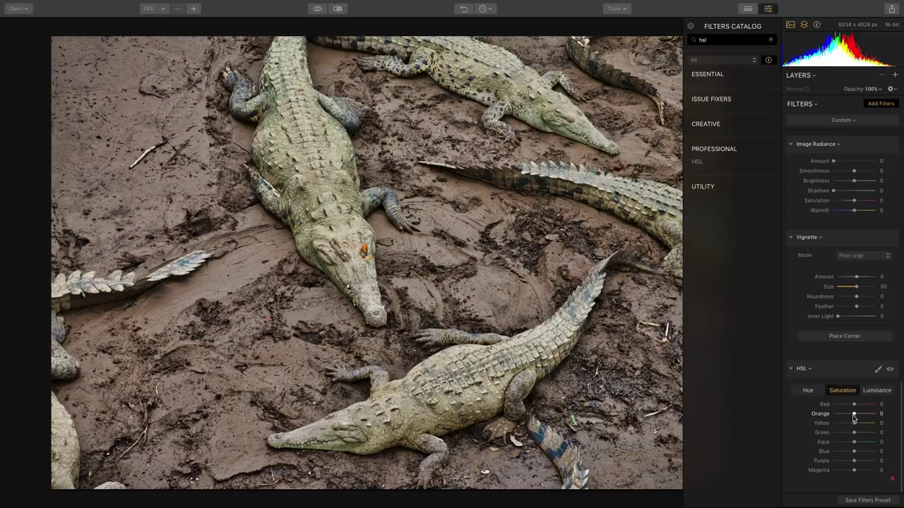
- In the HSL filter, set Yellow to Luminance -83, Hue 59 and Saturation 41, and the Green Saturation to -100
left_click(873, 393)
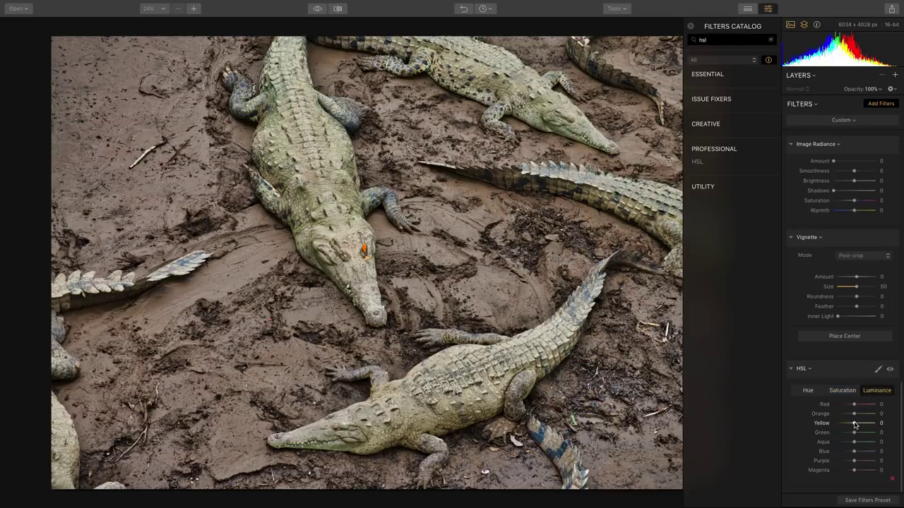
left_click_drag(854, 423, 838, 425)
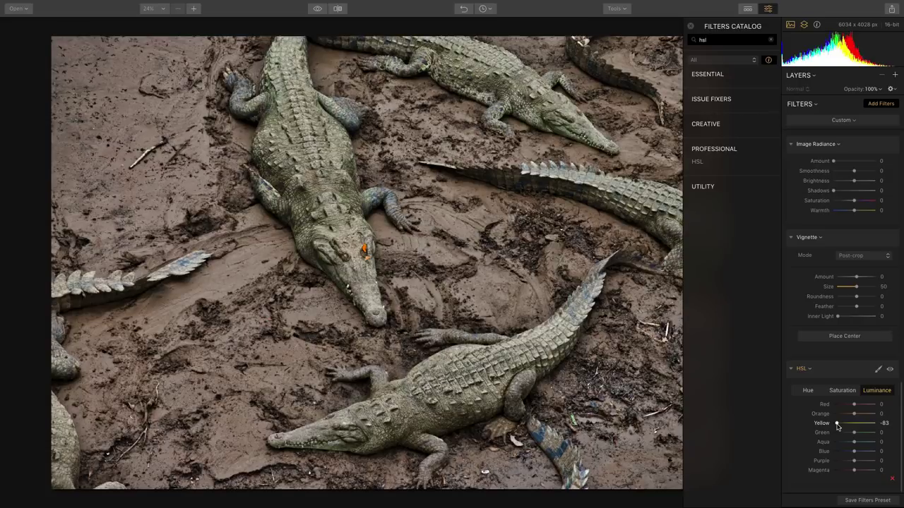
left_click(809, 394)
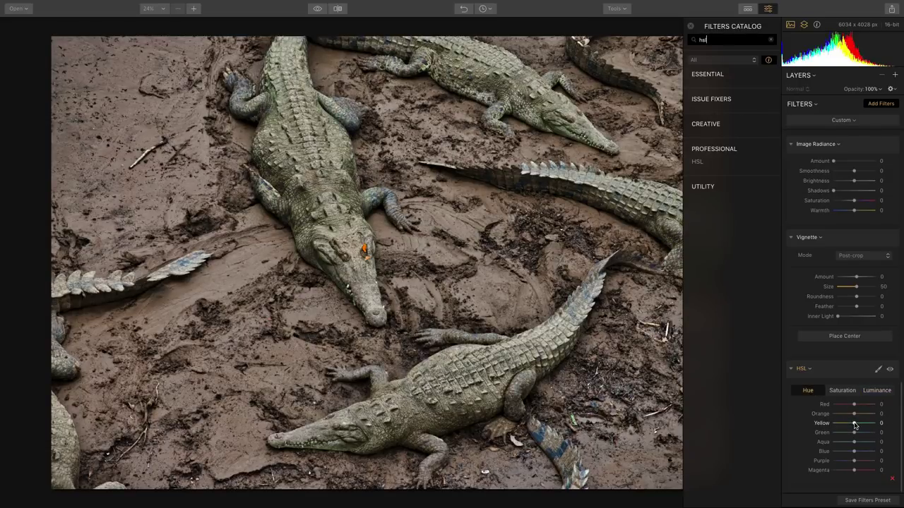
mouse_move(853, 423)
left_mouse_down()
mouse_move(833, 425)
mouse_move(867, 427)
left_mouse_up()
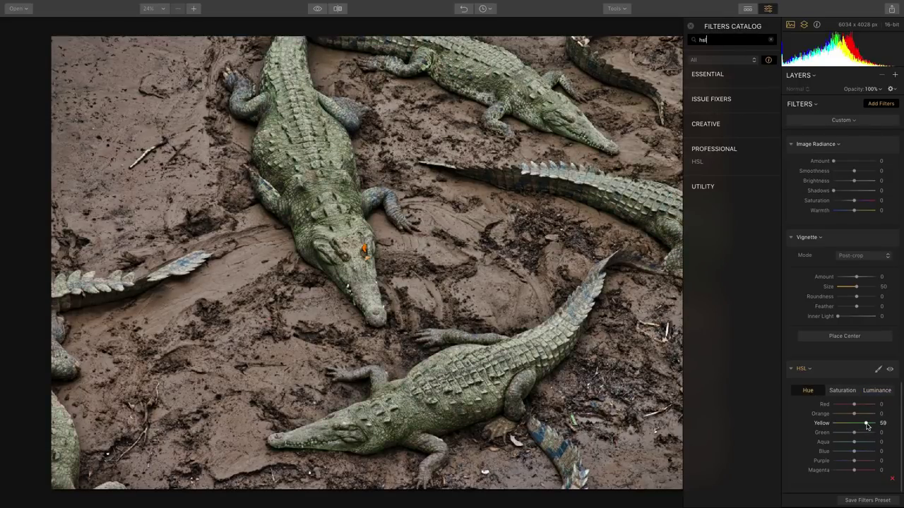
left_click(844, 391)
left_click_drag(855, 423, 833, 433)
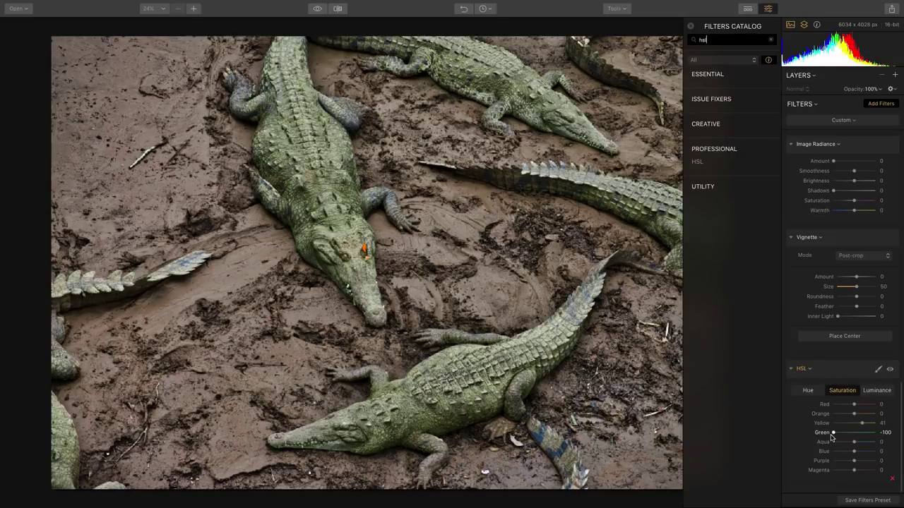
- Set the HSL Green Luminance to -53 and the Saturation of Red to 71 and Orange to 41
left_click(877, 390)
left_click_drag(853, 433, 842, 438)
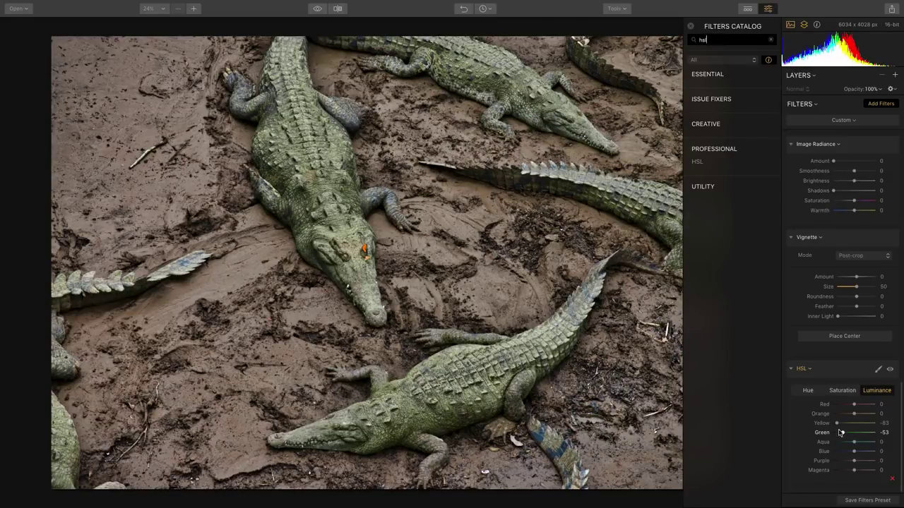
mouse_move(852, 405)
left_mouse_down()
mouse_move(835, 407)
mouse_move(866, 405)
mouse_move(863, 417)
left_mouse_up()
left_click(842, 393)
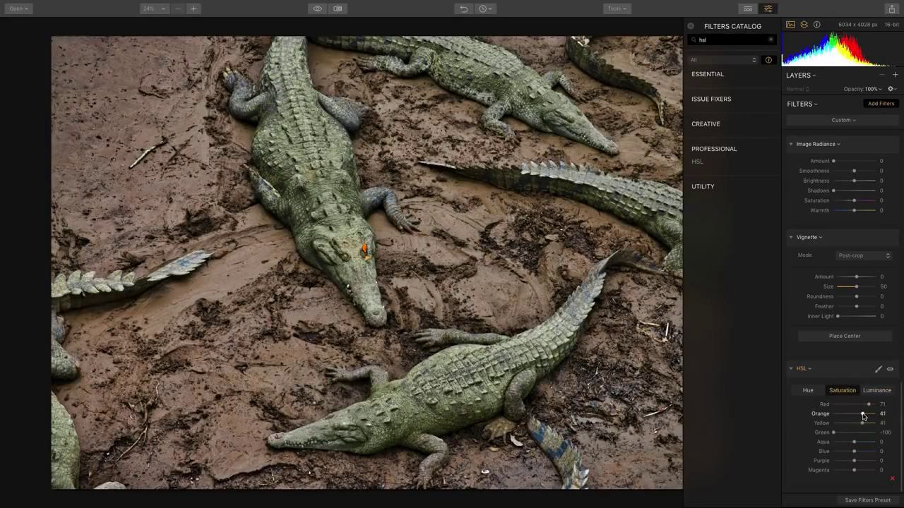
- Toggle the HSL filter's visibility off and on to compare the crocodile photo with and without it
left_click(889, 370)
left_click(890, 371)
left_click(890, 370)
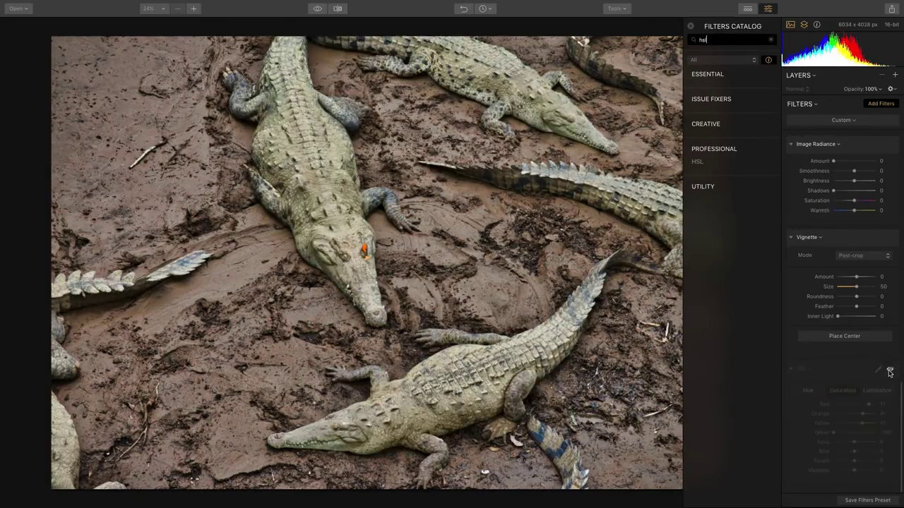
left_click(890, 371)
left_click(890, 370)
left_click(889, 370)
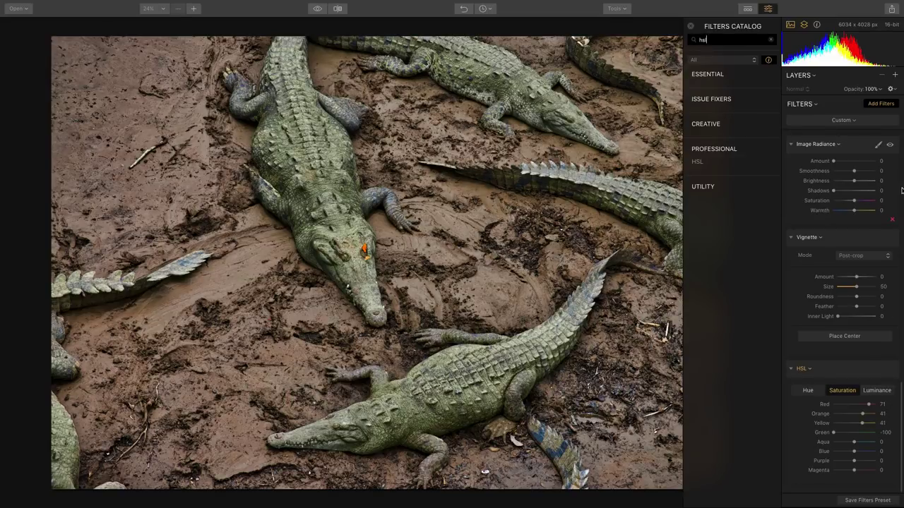
- Start the Erase tool and mark the twig in the mud beside the upper crocodile with a lasso selection
left_click(622, 12)
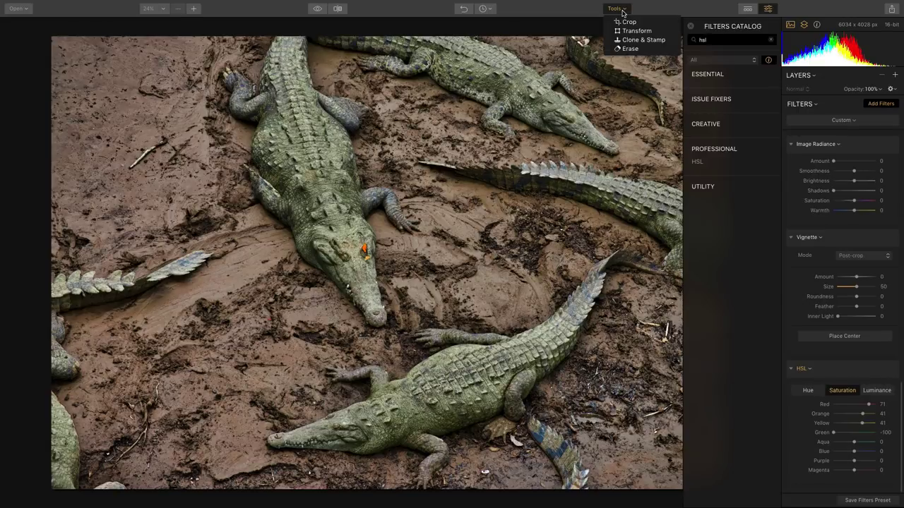
left_click(646, 51)
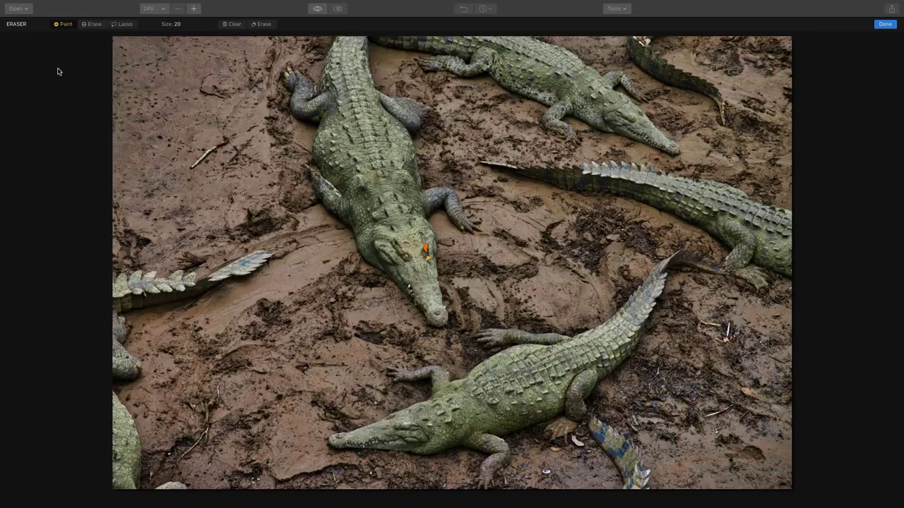
left_click(122, 26)
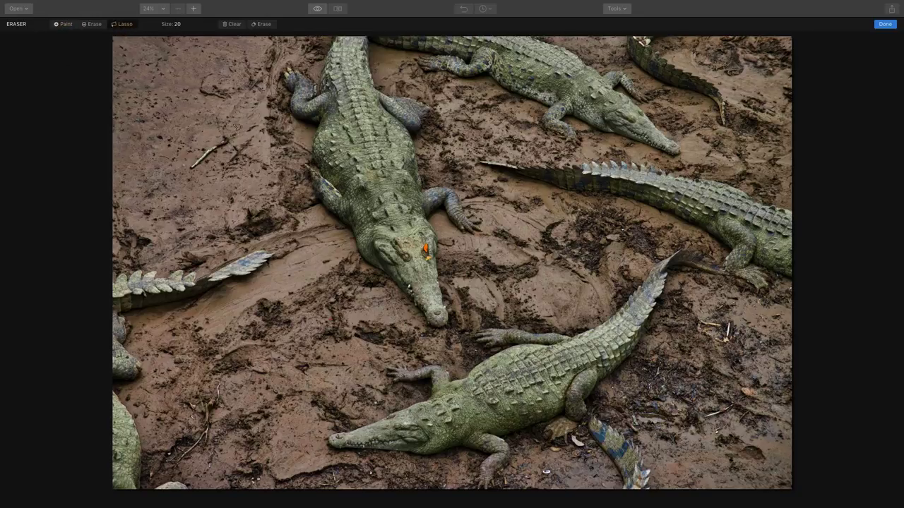
mouse_move(227, 132)
left_mouse_down()
mouse_move(182, 170)
mouse_move(232, 142)
mouse_move(226, 134)
left_mouse_up()
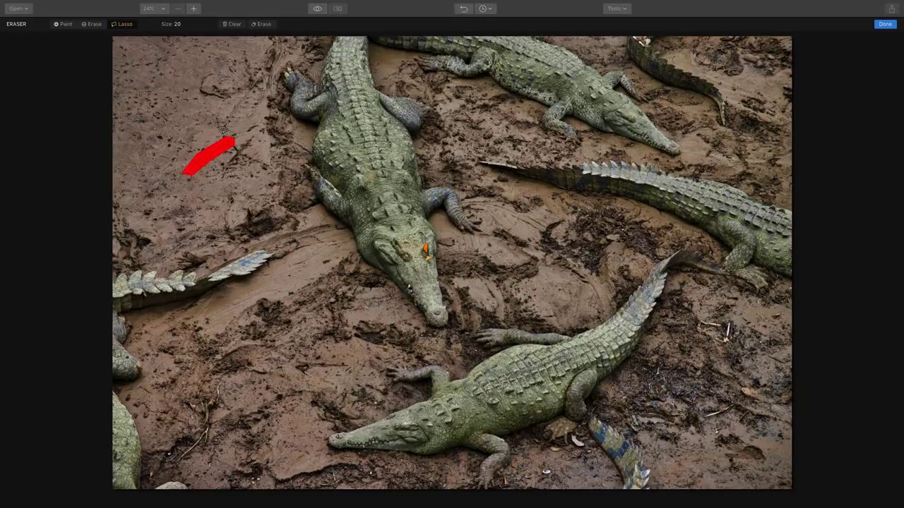
- With a size 74 eraser brush, paint over the partial crocodiles along the photo's left edge and the twigs near its lower-left corner
left_click(63, 24)
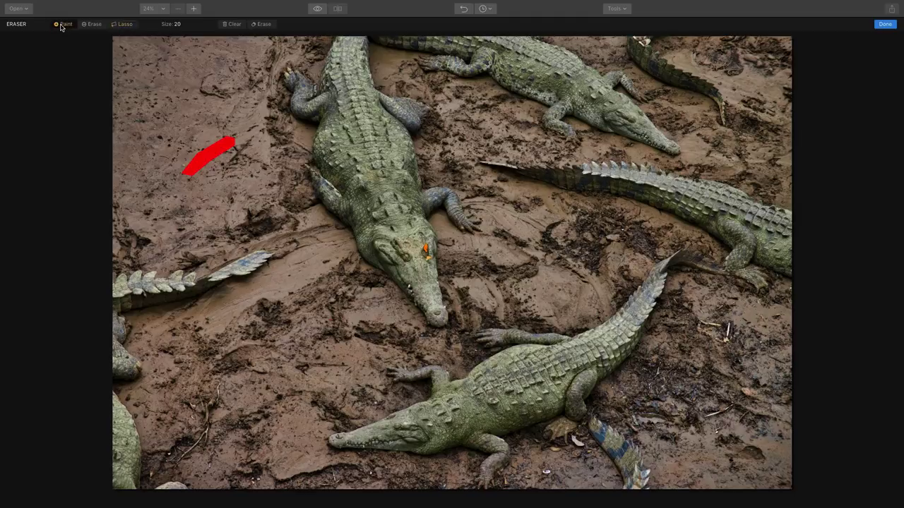
left_click(176, 28)
left_click_drag(177, 36, 181, 39)
mouse_move(144, 289)
left_mouse_down()
mouse_move(114, 299)
mouse_move(203, 284)
mouse_move(266, 259)
mouse_move(114, 323)
mouse_move(131, 378)
mouse_move(118, 400)
mouse_move(131, 447)
mouse_move(124, 483)
mouse_move(111, 457)
mouse_move(157, 499)
mouse_move(189, 493)
left_mouse_up()
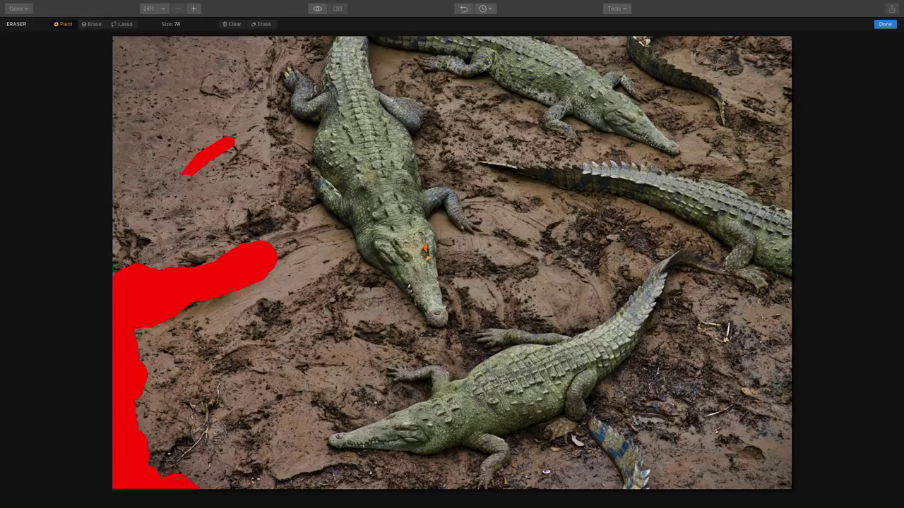
mouse_move(217, 388)
left_mouse_down()
mouse_move(209, 438)
mouse_move(181, 468)
mouse_move(220, 390)
left_mouse_up()
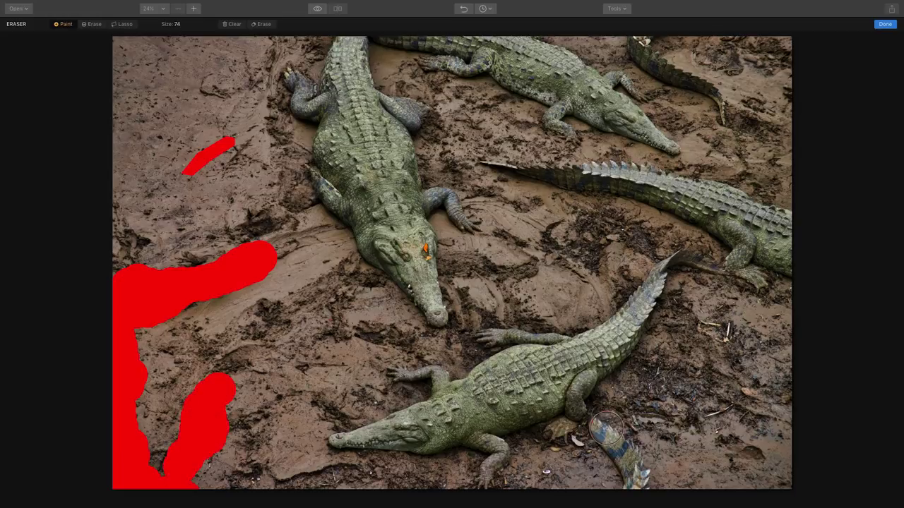
- Paint over the cut-off tails at the photo's lower-right edge and upper-right corner, and erase all marked areas
left_click(607, 425)
mouse_move(607, 425)
left_mouse_down()
mouse_move(634, 487)
mouse_move(639, 465)
mouse_move(633, 486)
mouse_move(613, 449)
mouse_move(610, 481)
left_mouse_up()
mouse_move(717, 121)
left_mouse_down()
mouse_move(644, 58)
mouse_move(637, 44)
mouse_move(653, 36)
mouse_move(655, 47)
mouse_move(623, 38)
left_mouse_up()
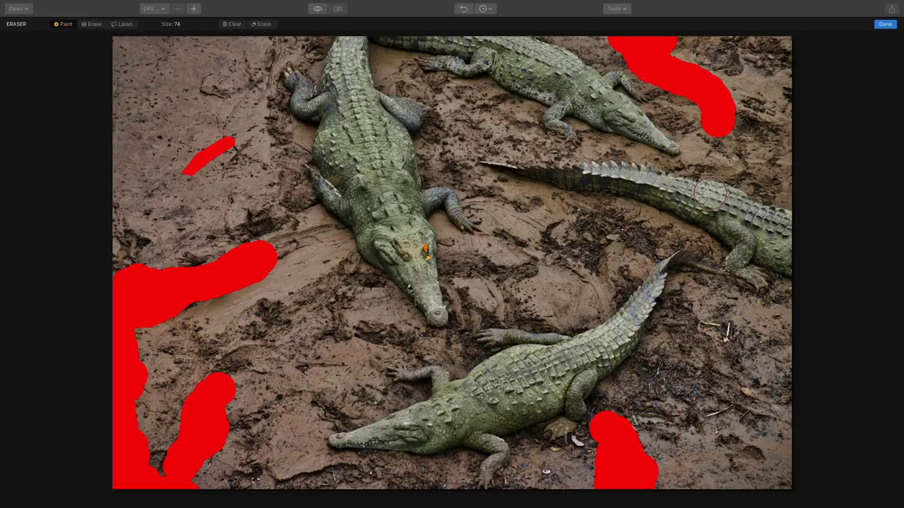
left_click(269, 25)
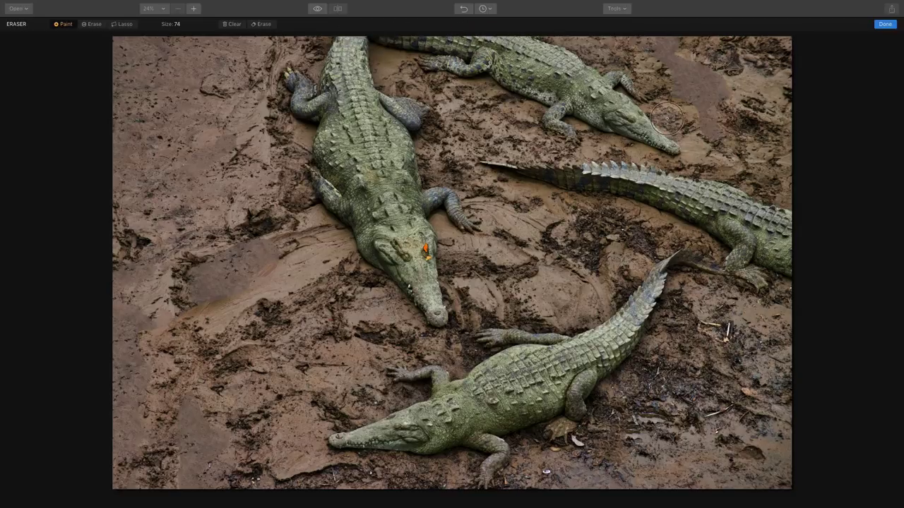
left_click(883, 27)
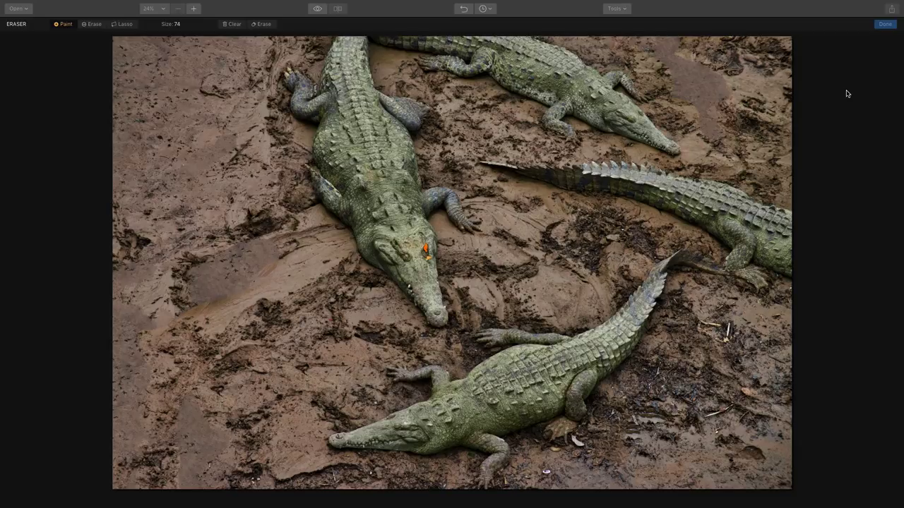
key("Return")
- With Clone & Stamp, cover the smooth erased patch on the photo's left side with mud texture sampled from above it
left_click(624, 9)
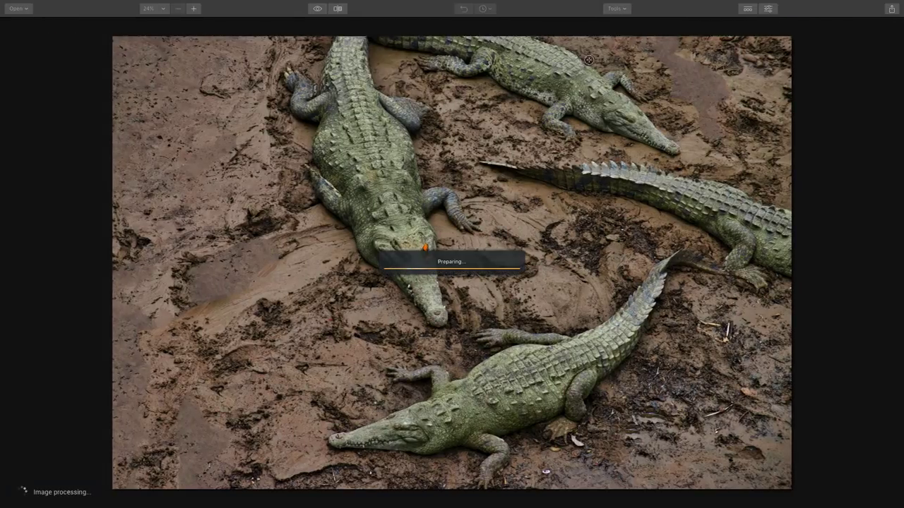
left_click(196, 143)
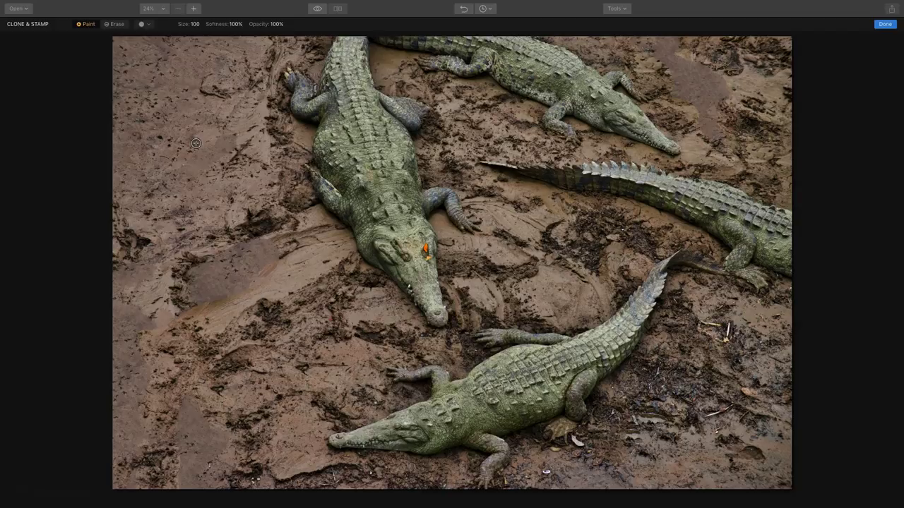
mouse_move(228, 255)
left_mouse_down()
mouse_move(253, 250)
mouse_move(260, 264)
mouse_move(207, 272)
mouse_move(207, 264)
mouse_move(208, 292)
mouse_move(199, 292)
mouse_move(251, 262)
mouse_move(203, 305)
mouse_move(231, 275)
mouse_move(217, 299)
left_mouse_up()
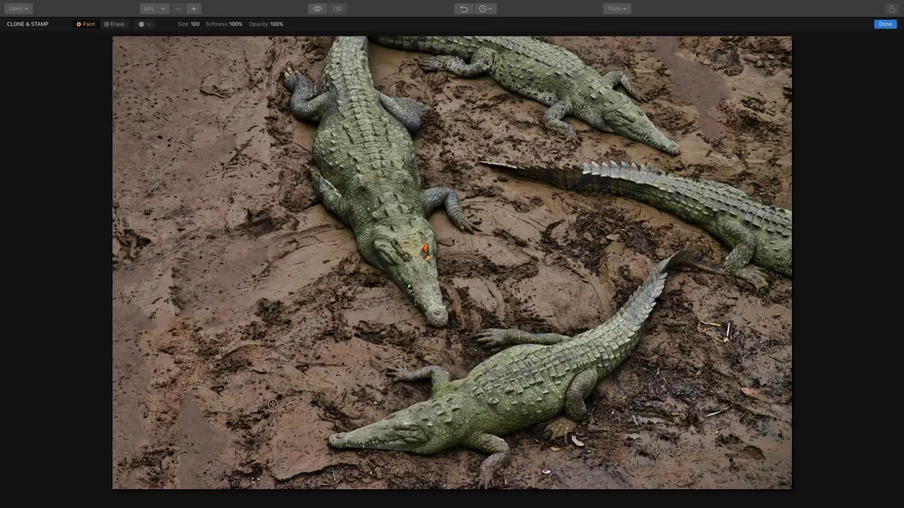
- Clone sampled mud texture over the smooth erased patch near the photo's upper-right corner and apply the Clone & Stamp edits
left_click(237, 380, "alt")
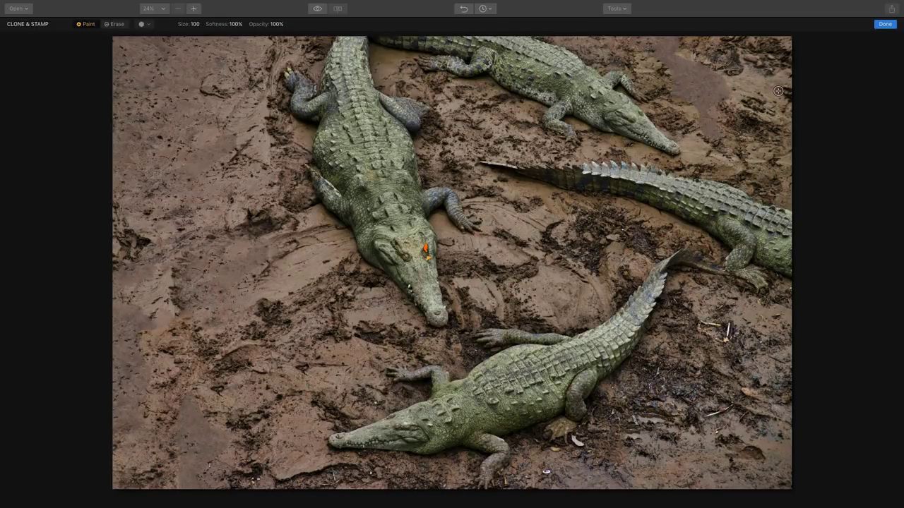
mouse_move(736, 91)
left_mouse_down()
mouse_move(713, 85)
mouse_move(714, 106)
mouse_move(666, 50)
mouse_move(716, 124)
left_mouse_up()
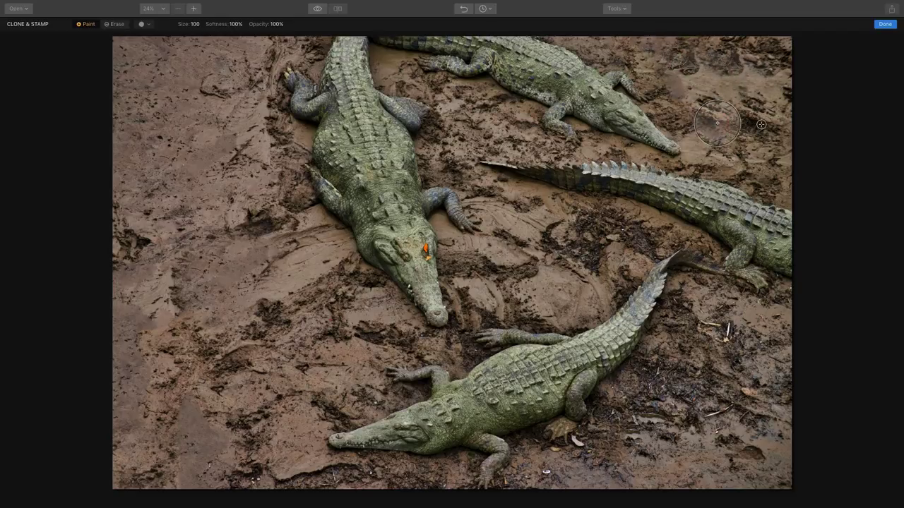
left_click(175, 134, "alt")
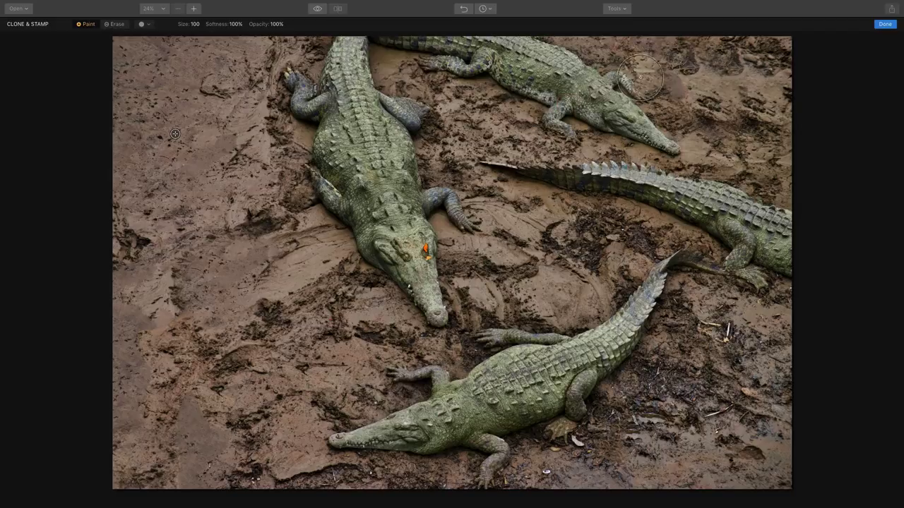
mouse_move(639, 76)
left_mouse_down()
mouse_move(677, 67)
mouse_move(682, 55)
mouse_move(694, 68)
mouse_move(677, 46)
left_mouse_up()
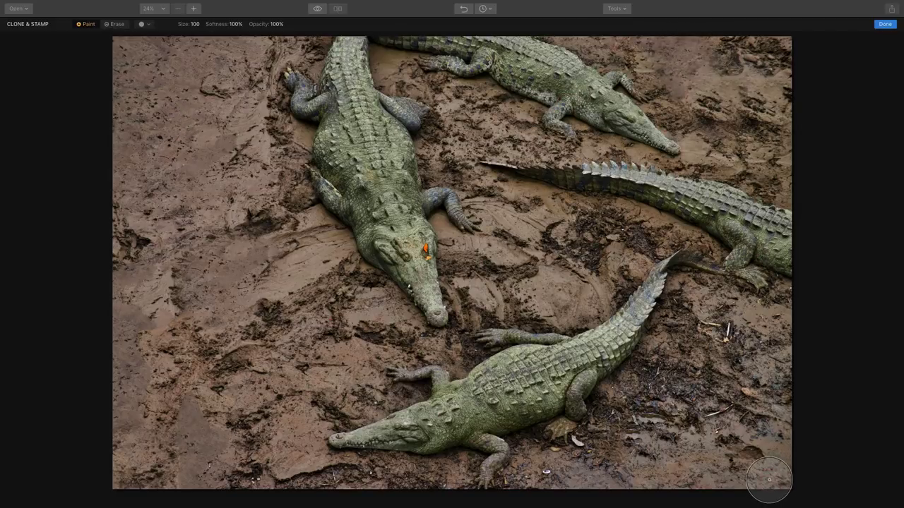
left_click(886, 25)
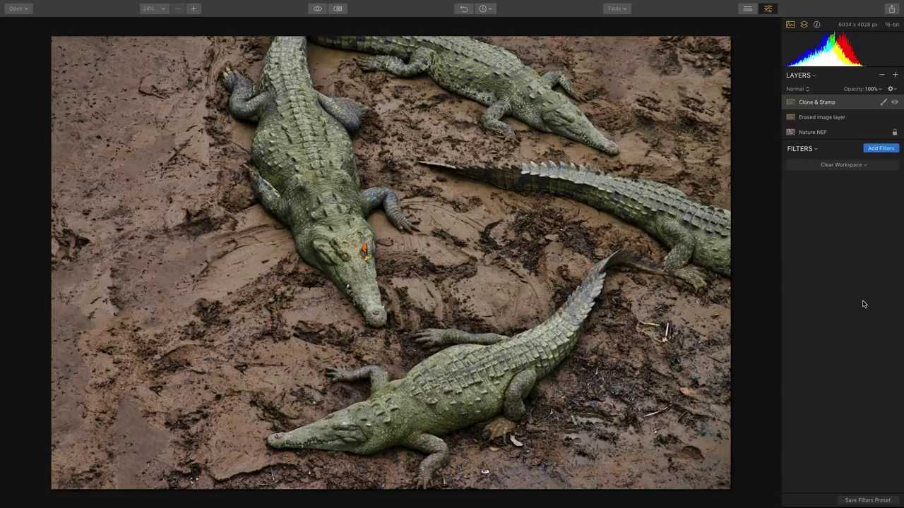
- Apply the Big Landscape user preset as an overlay on a new layer
left_click(748, 9)
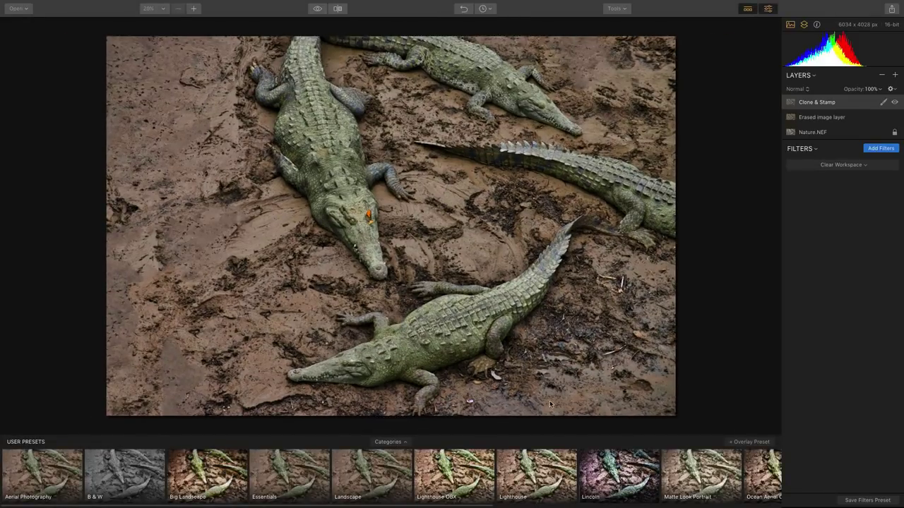
left_click(739, 443)
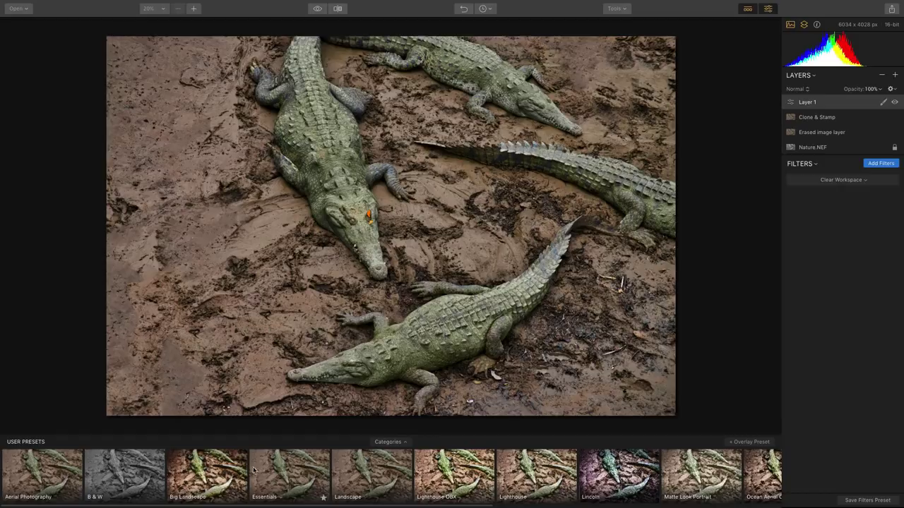
left_click(234, 478)
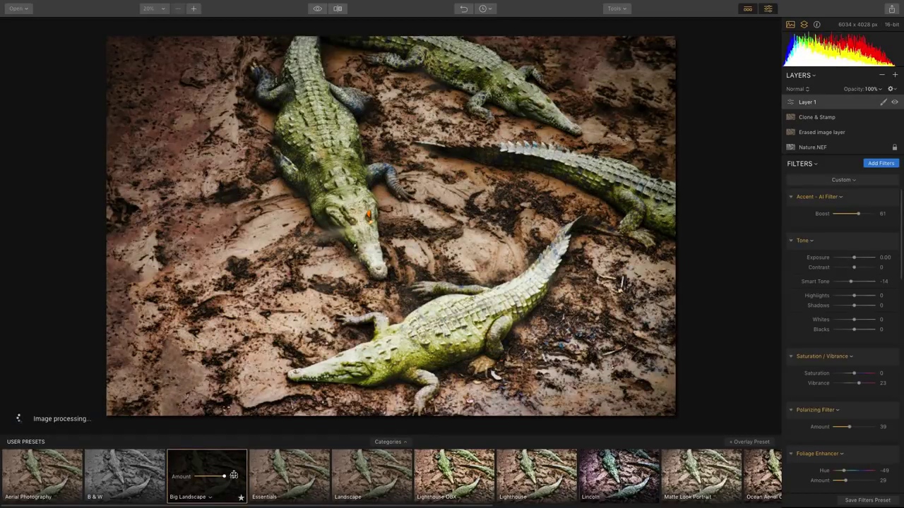
- Turn off the Sun Rays filter in the Big Landscape preset's filter stack
scroll(831, 297, "down", 1)
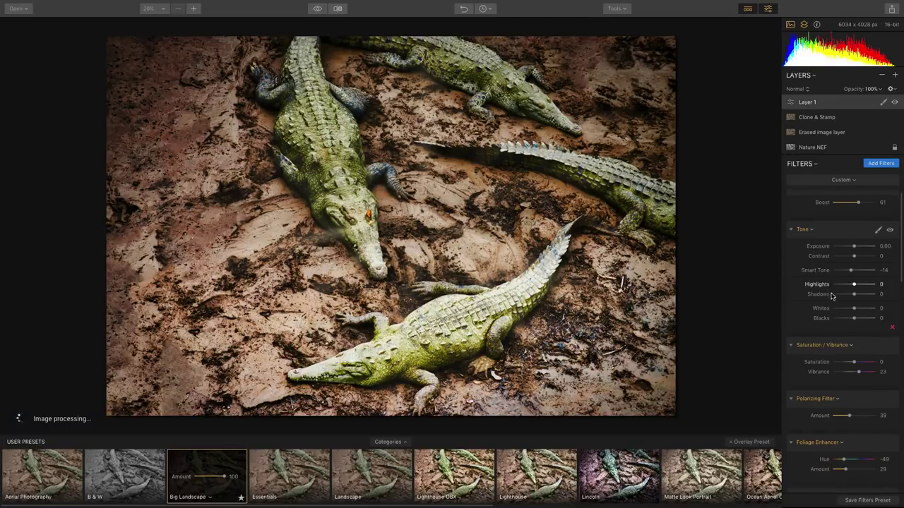
scroll(831, 296, "down", 10)
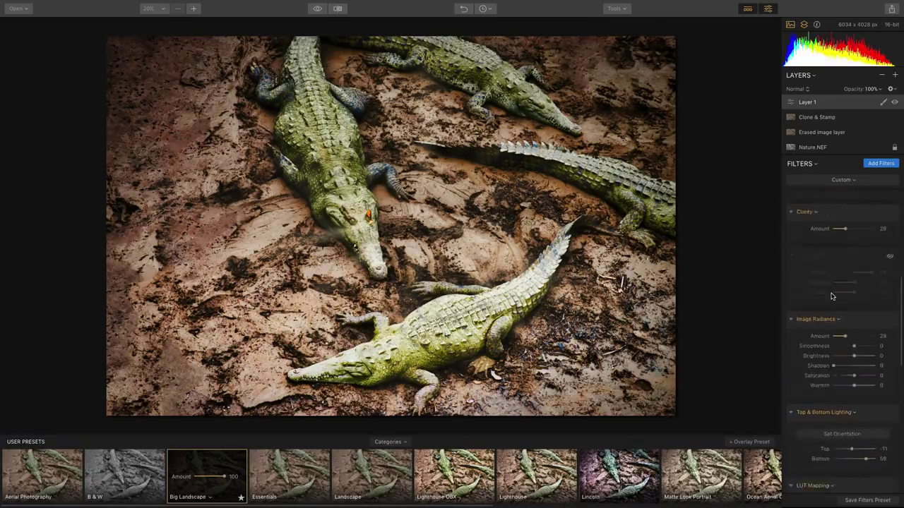
scroll(831, 297, "down", 5)
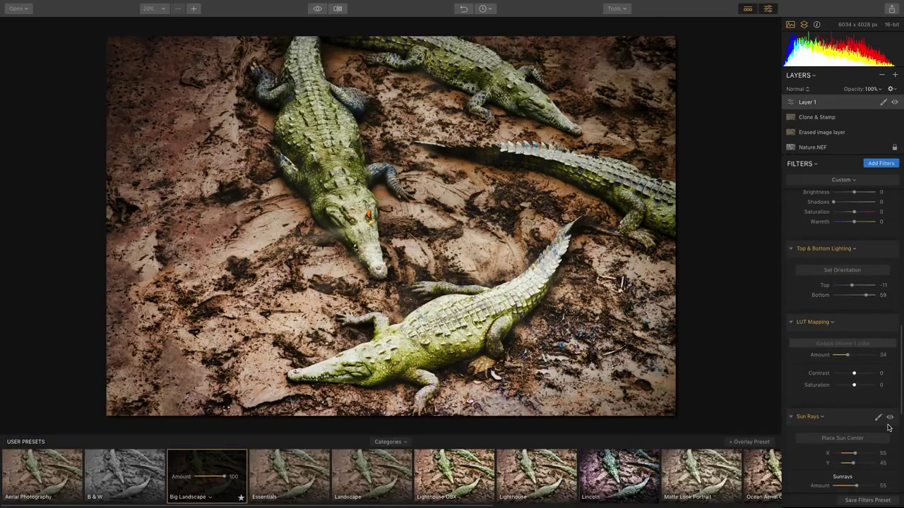
left_click(888, 418)
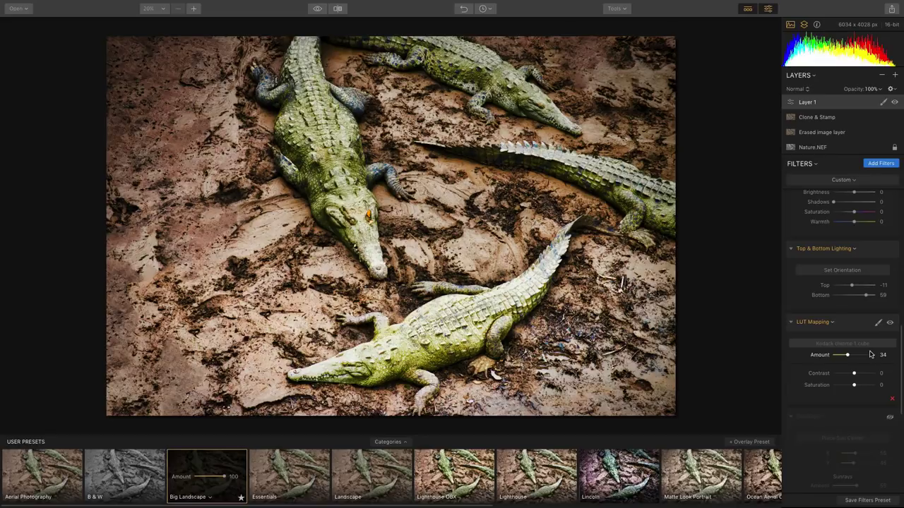
- Set the opacity of the Big Landscape preset layer to 53%
scroll(869, 354, "up", 2)
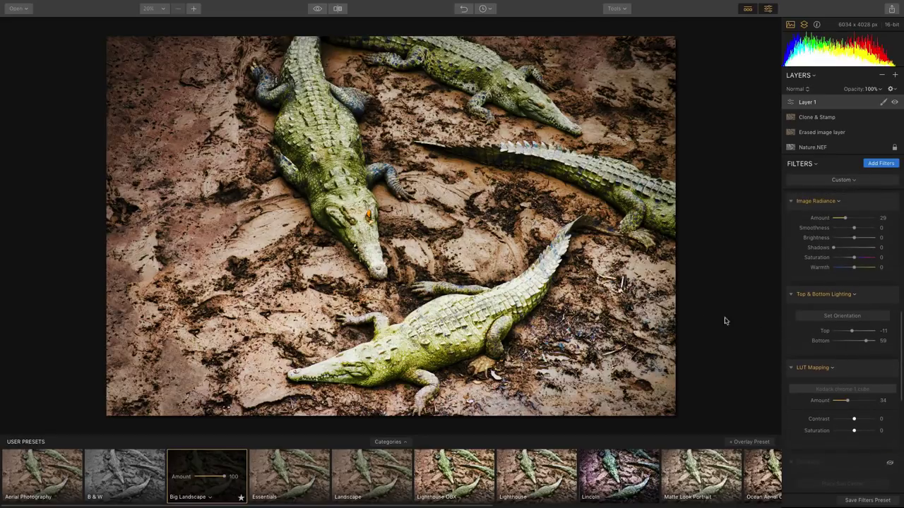
scroll(855, 375, "up", 7)
scroll(856, 376, "up", 10)
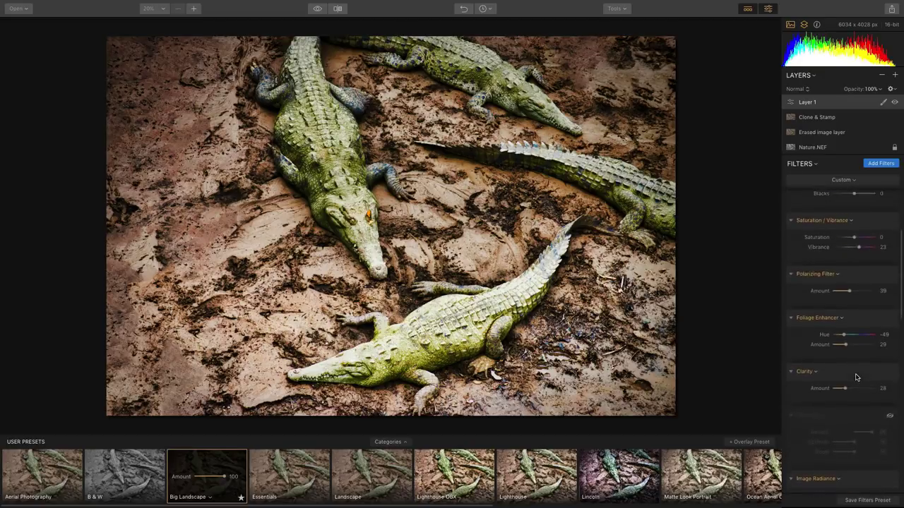
scroll(856, 376, "up", 2)
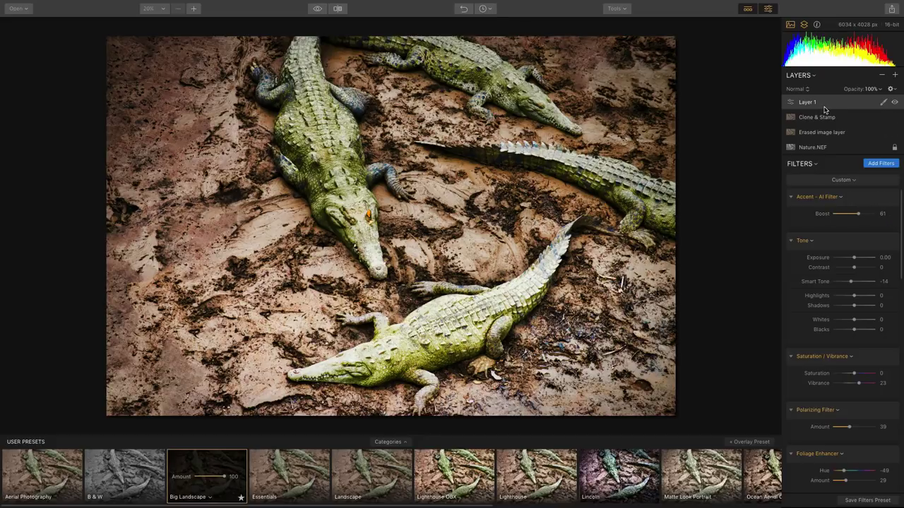
left_click(875, 89)
mouse_move(887, 98)
left_mouse_down()
mouse_move(862, 102)
mouse_move(872, 103)
left_mouse_up()
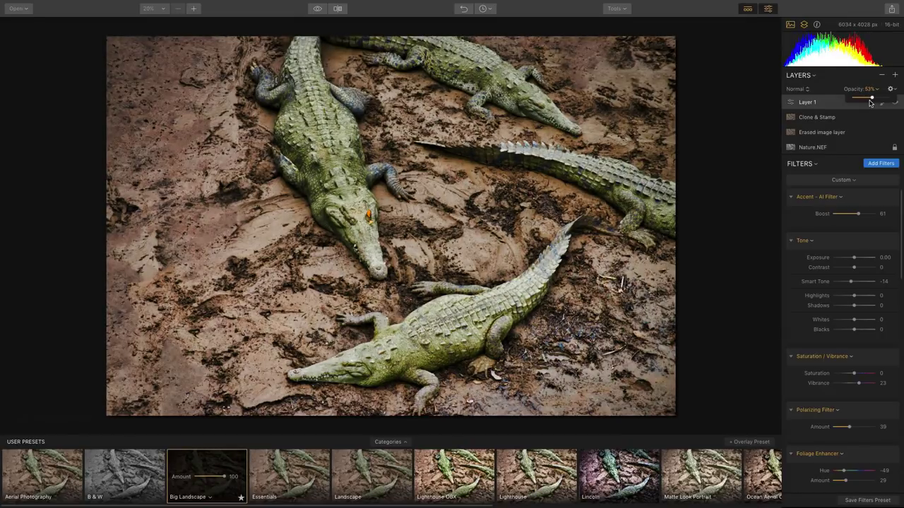
- Crop the crocodile photo to a 7:5 aspect ratio and hide the presets strip
left_click(613, 9)
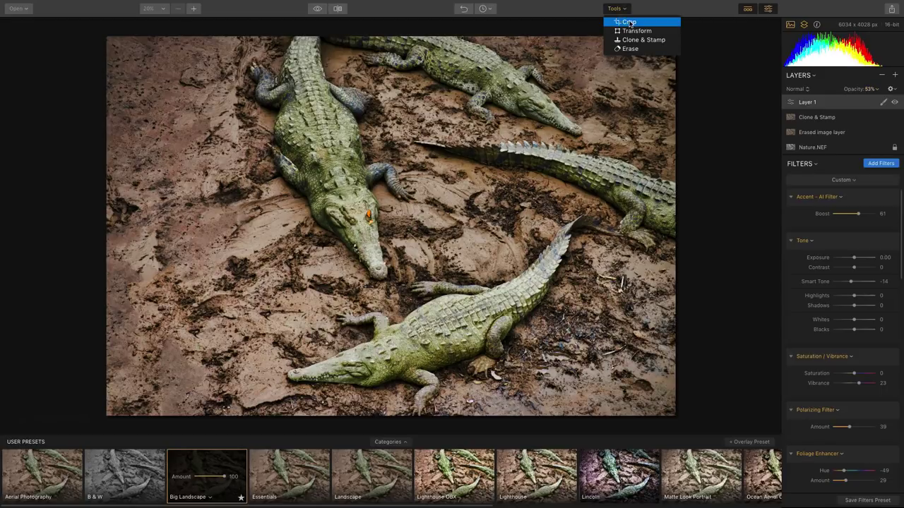
left_click(628, 23)
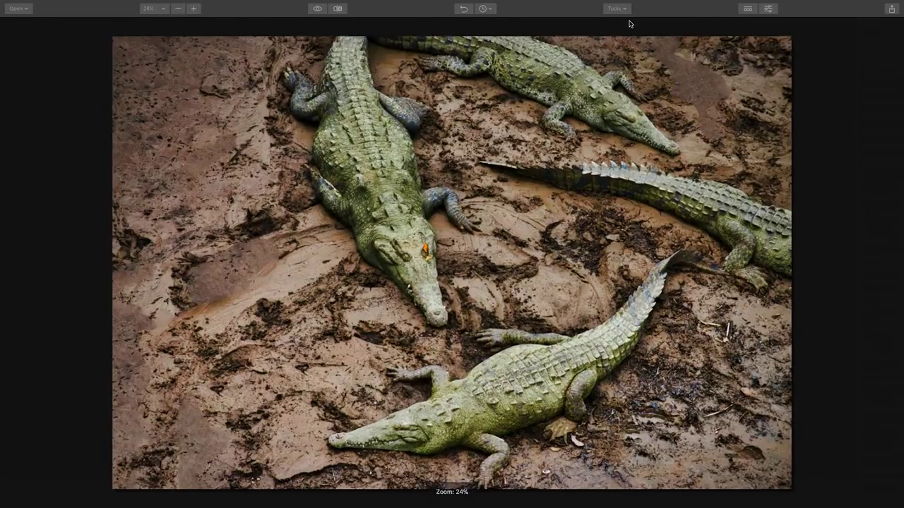
left_click(156, 9)
left_click(157, 10)
left_click(112, 24)
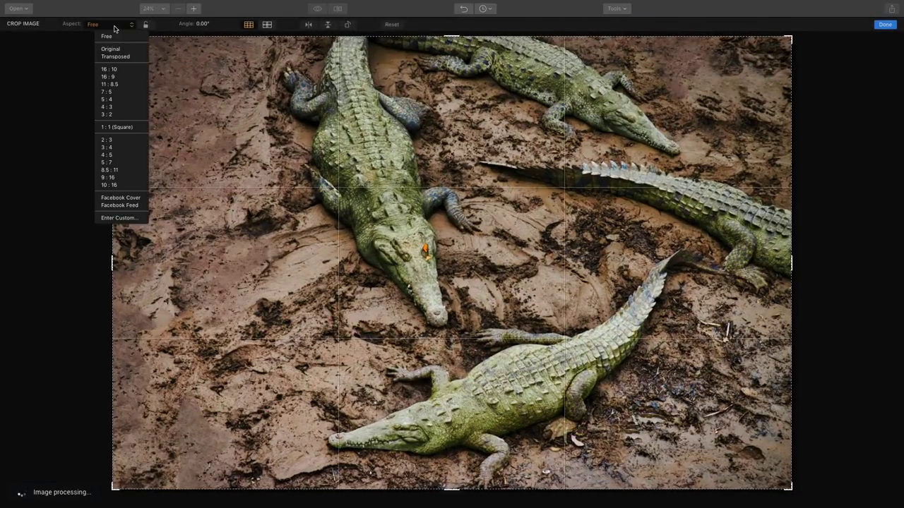
left_click(119, 91)
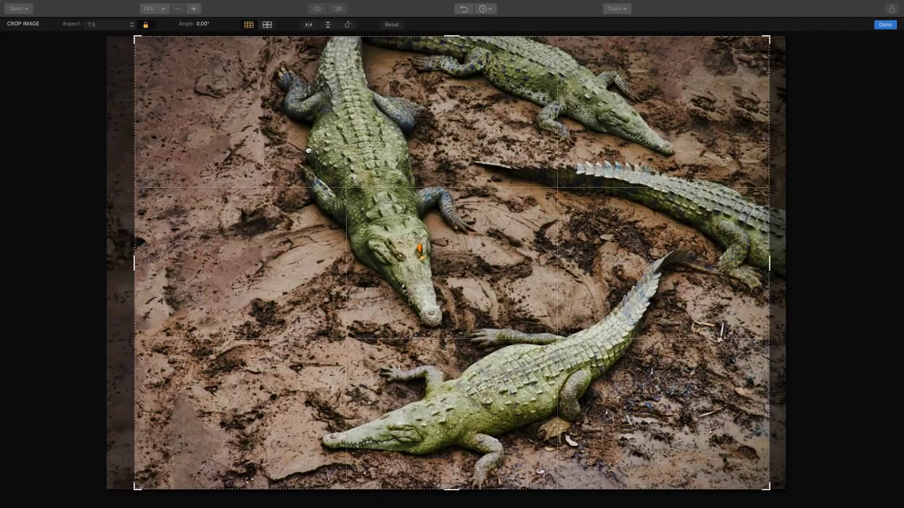
key("Return")
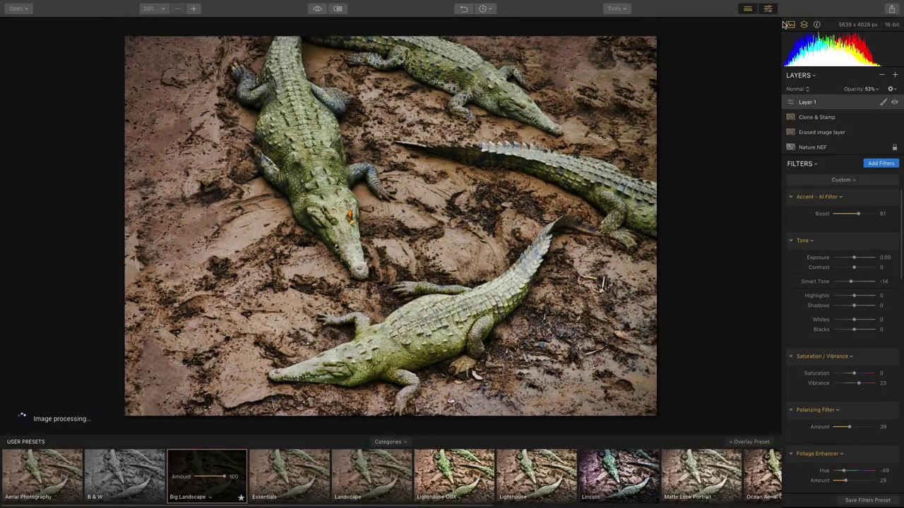
left_click(747, 9)
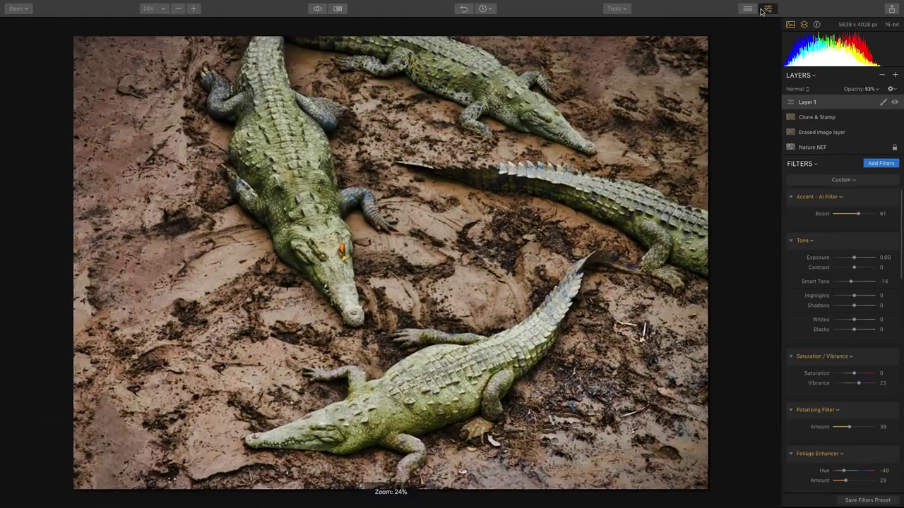
- Save the crocodile edit as Nature on the Desktop, keeping the original resources and history in the document
mouse_move(392, 2)
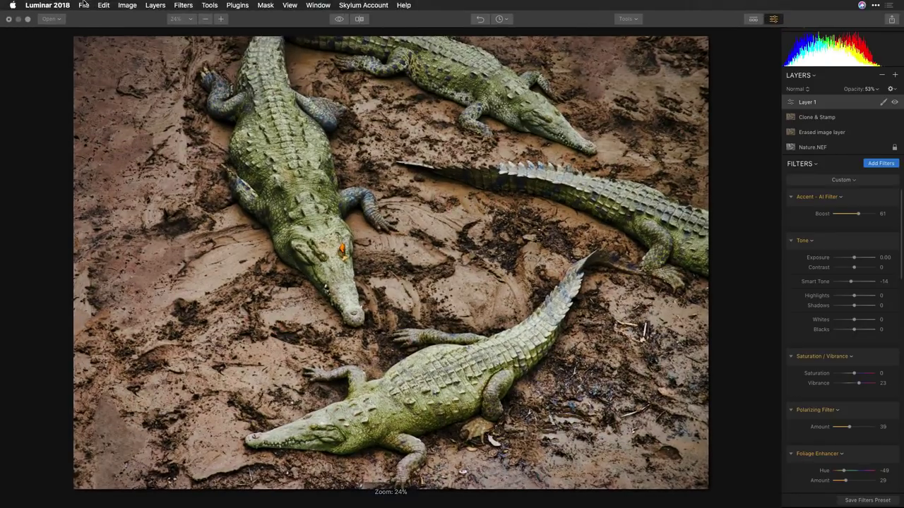
left_click(85, 5)
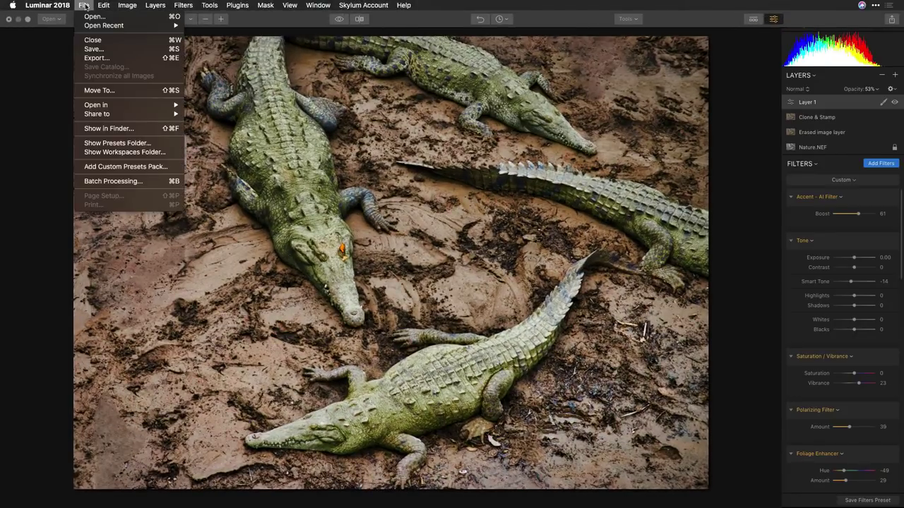
left_click(90, 51)
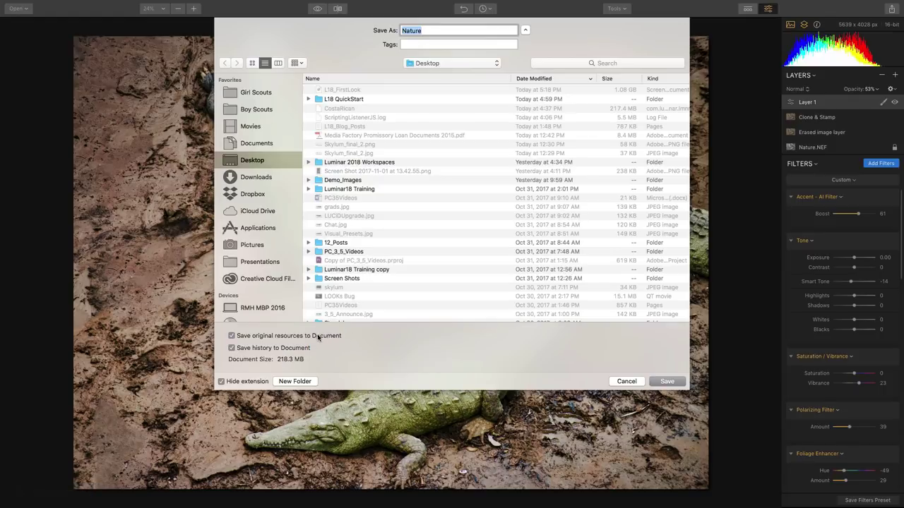
left_click(664, 381)
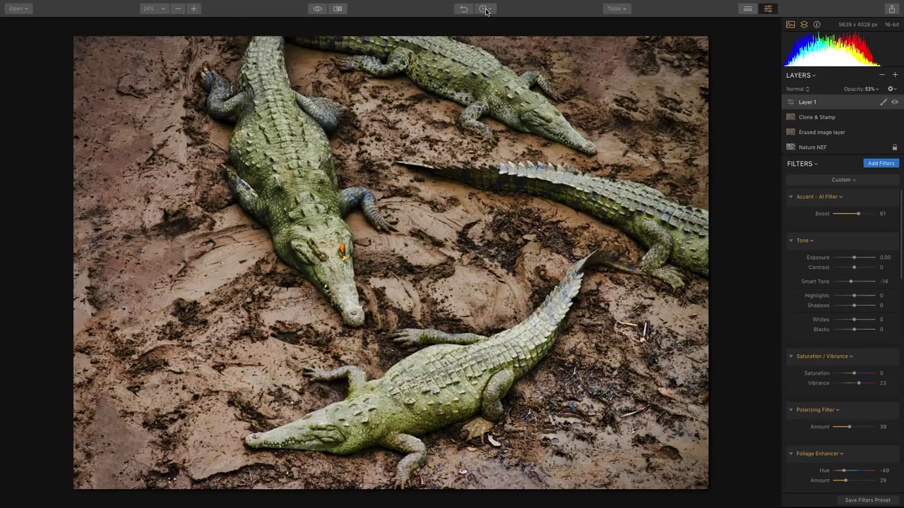
- Review the crocodile photo's edit history from the latest crop back to the original
left_click(484, 10)
left_click(492, 10)
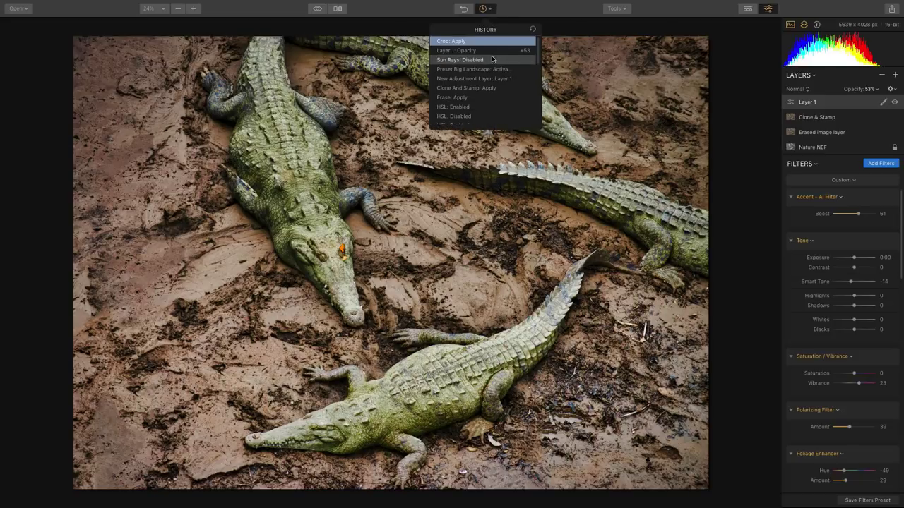
scroll(490, 56, "down", 5)
scroll(492, 58, "up", 2)
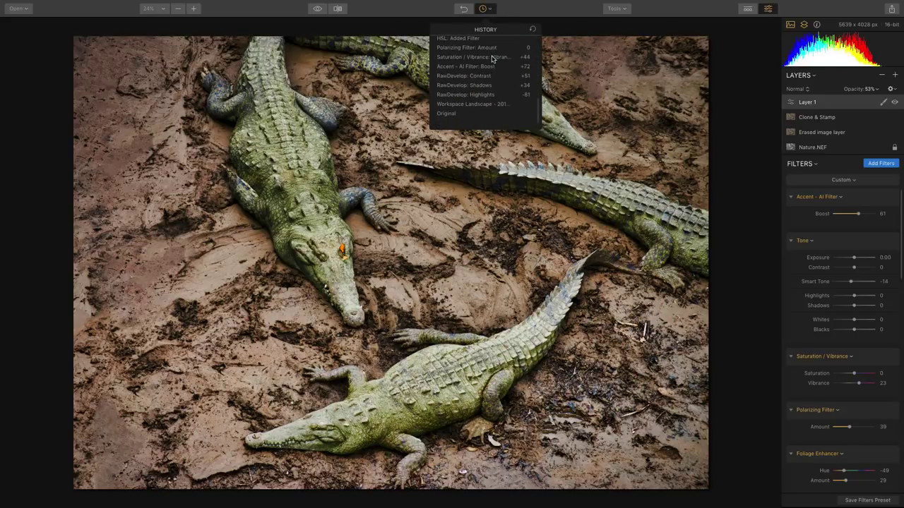
- Close the crocodile document and reopen its saved file
left_click(526, 10)
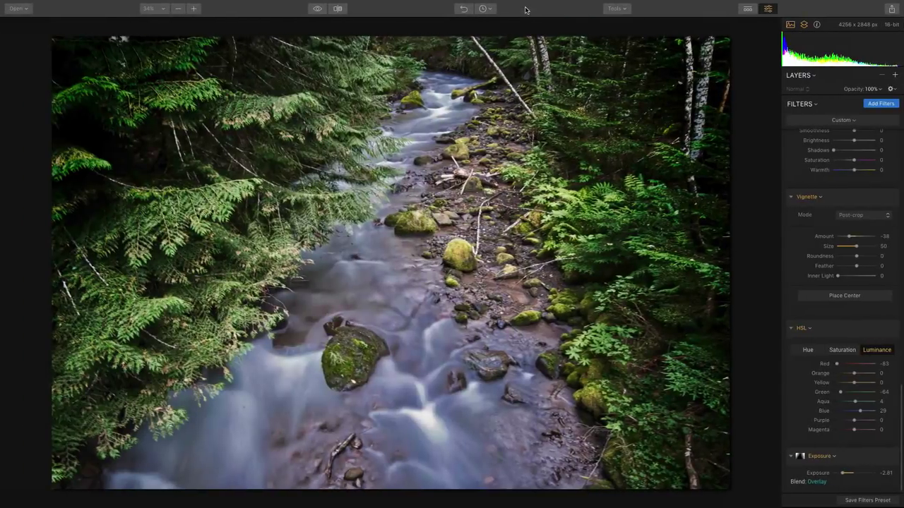
key("super+o")
left_click(589, 76)
double_click(589, 76)
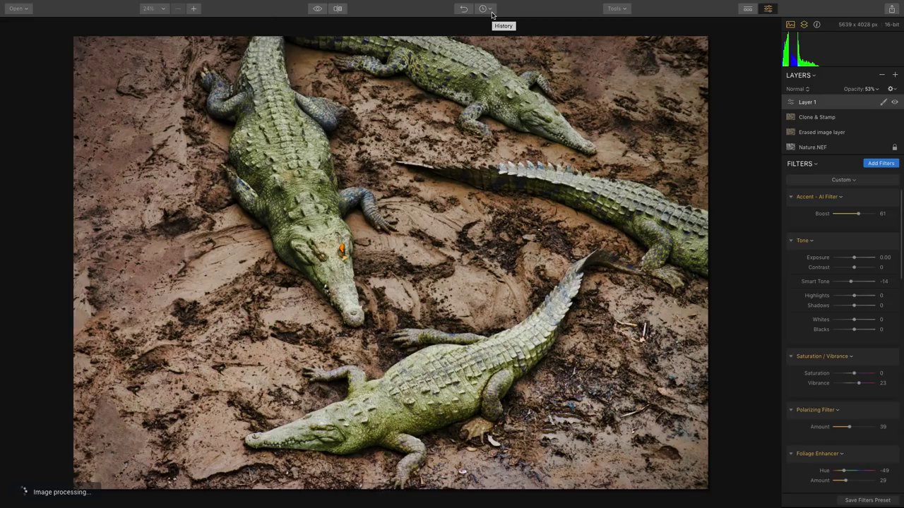
- Examine the reopened crocodile document's history list for the saved edits
left_click(490, 10)
scroll(484, 59, "down", 10)
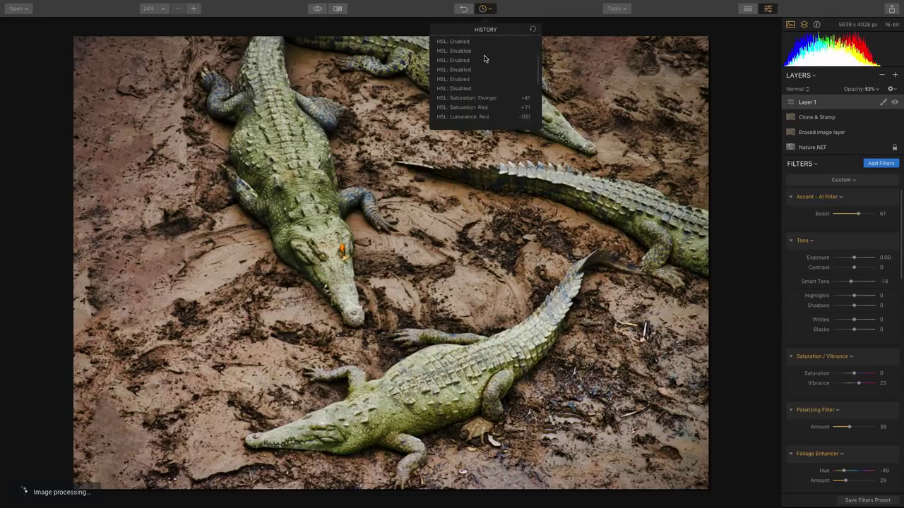
scroll(485, 58, "up", 10)
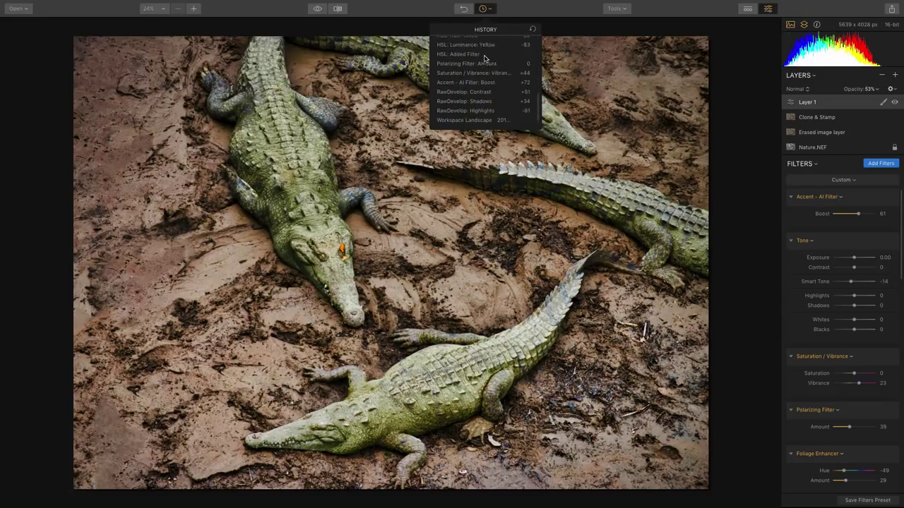
scroll(484, 59, "up", 5)
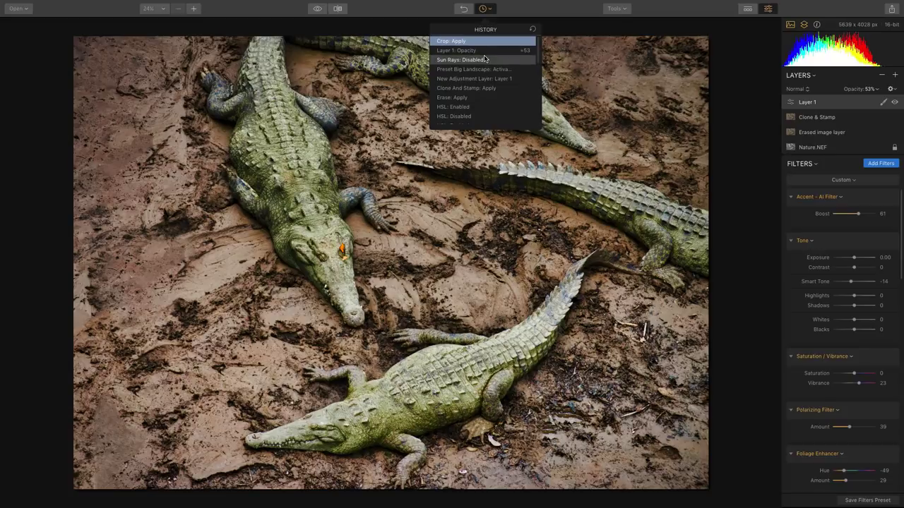
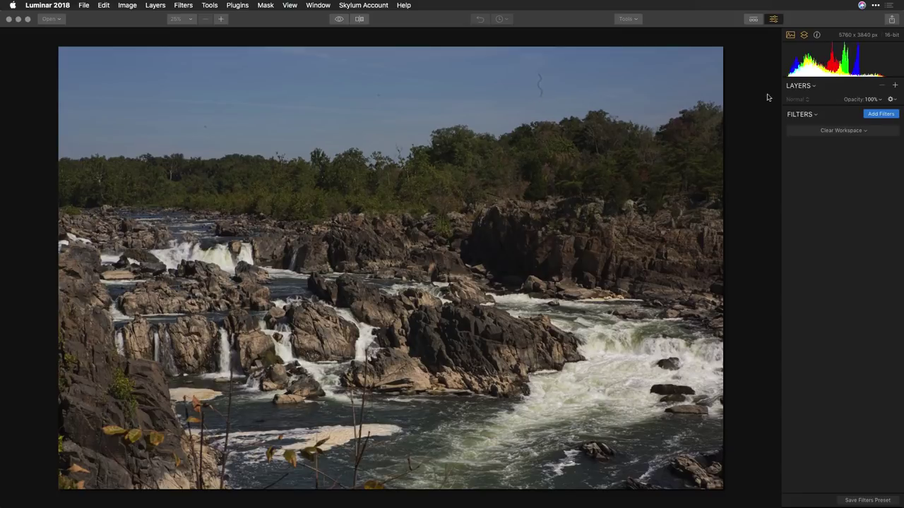
- Load the Quick & Awesome workspace for the waterfall photo and set Accent AI boost to 75, Clarity to 41 and Vibrance to 43
left_click(821, 132)
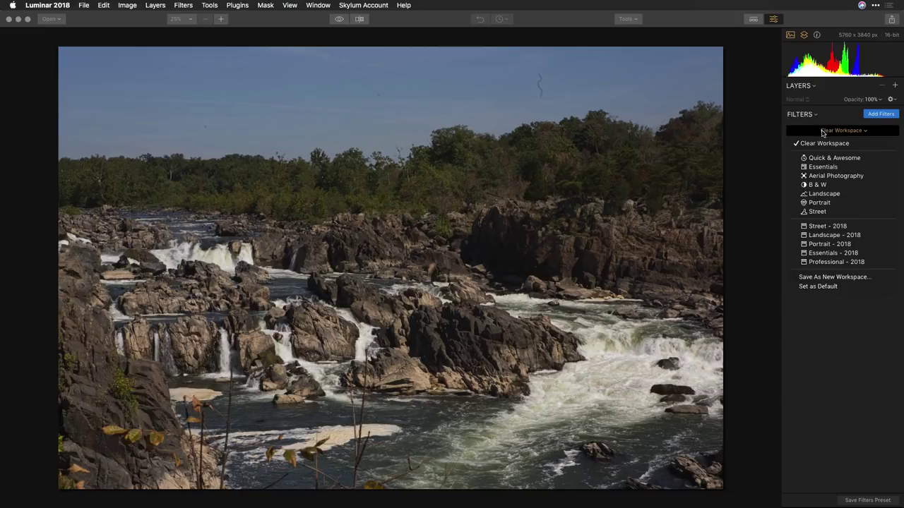
left_click(823, 158)
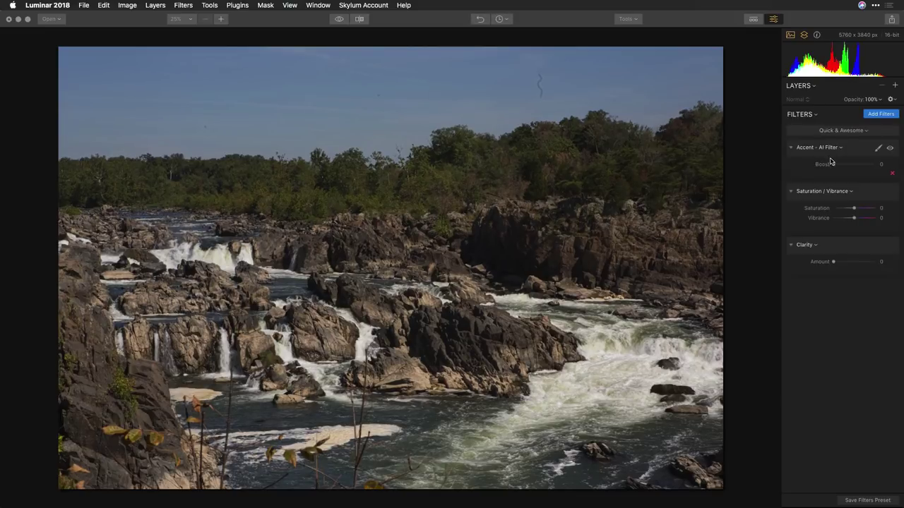
left_click_drag(834, 165, 864, 167)
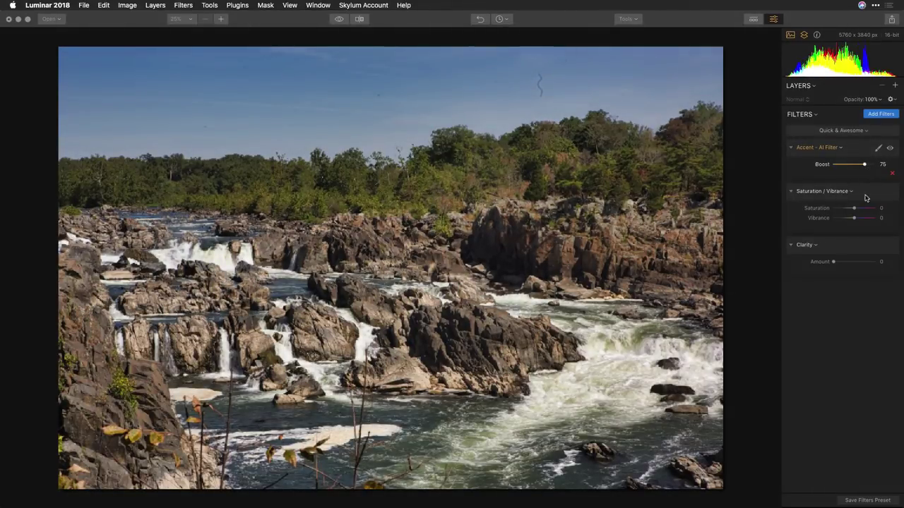
left_click_drag(833, 261, 850, 261)
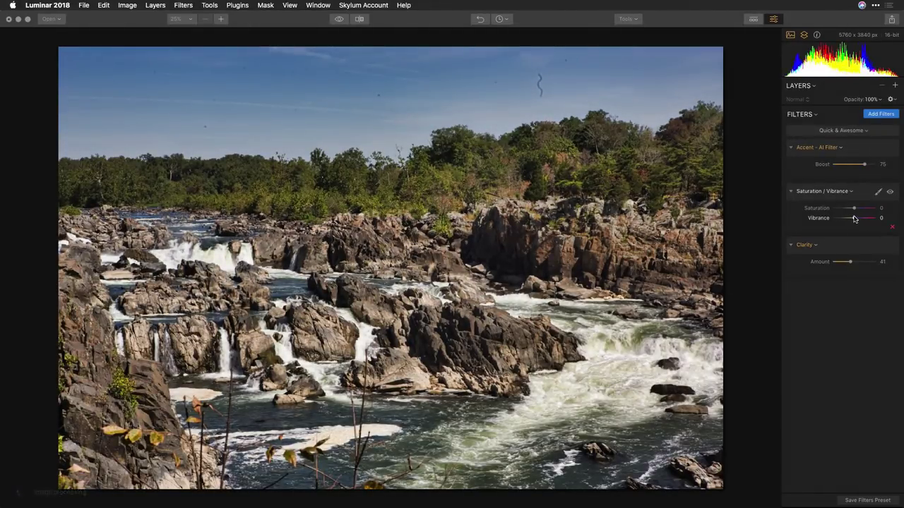
mouse_move(854, 218)
left_mouse_down()
mouse_move(843, 219)
mouse_move(862, 221)
left_mouse_up()
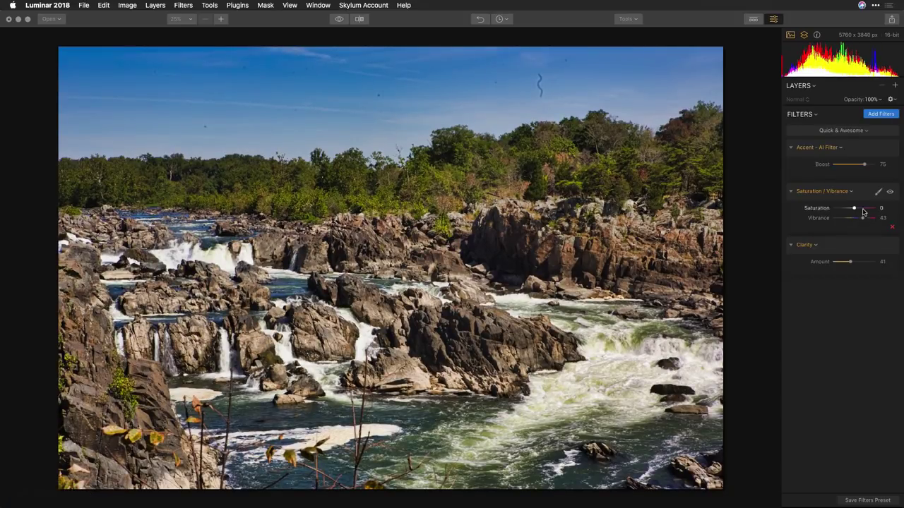
- Switch to the Landscape - 2018 workspace and set RAW Develop highlights to -59, shadows to 79, whites to 28 and blacks to -16
left_click(842, 132)
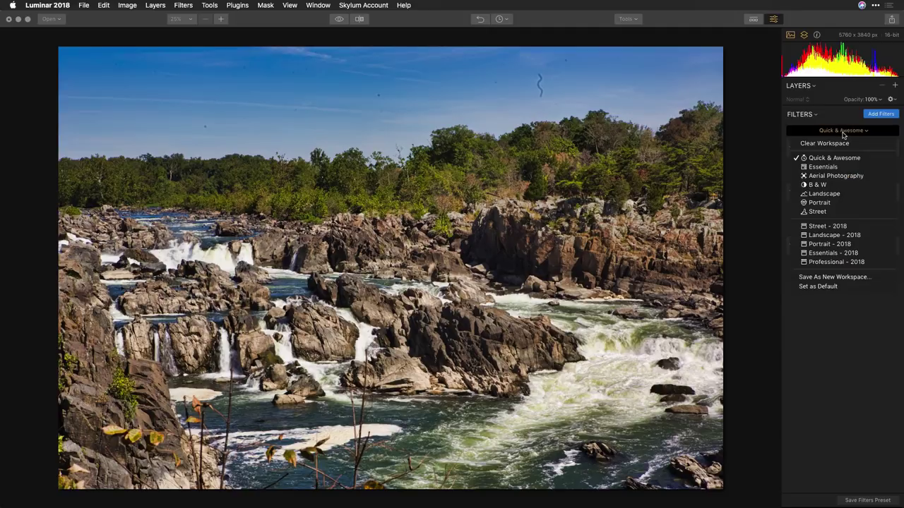
left_click(840, 236)
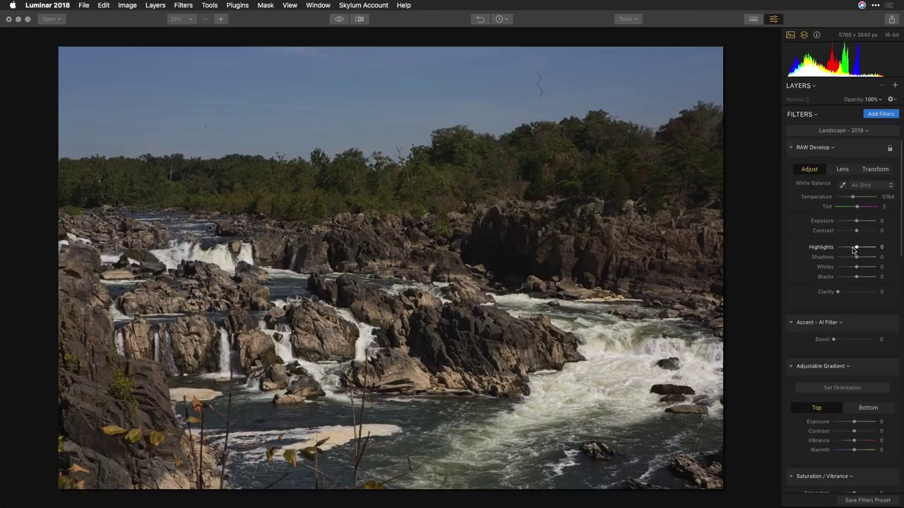
left_click_drag(853, 248, 851, 278)
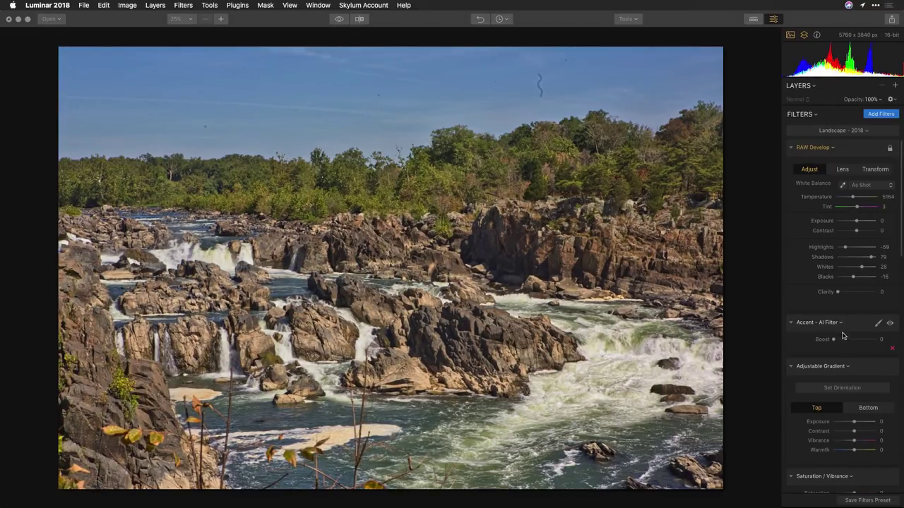
- Set the Accent AI boost to 38 and collapse the RAW Develop and Accent AI filters
left_click_drag(834, 340, 848, 341)
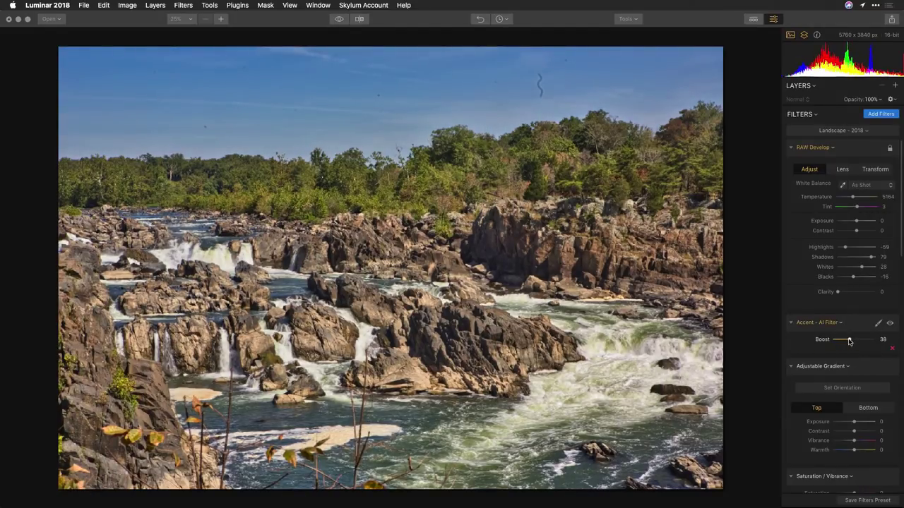
left_click(789, 148)
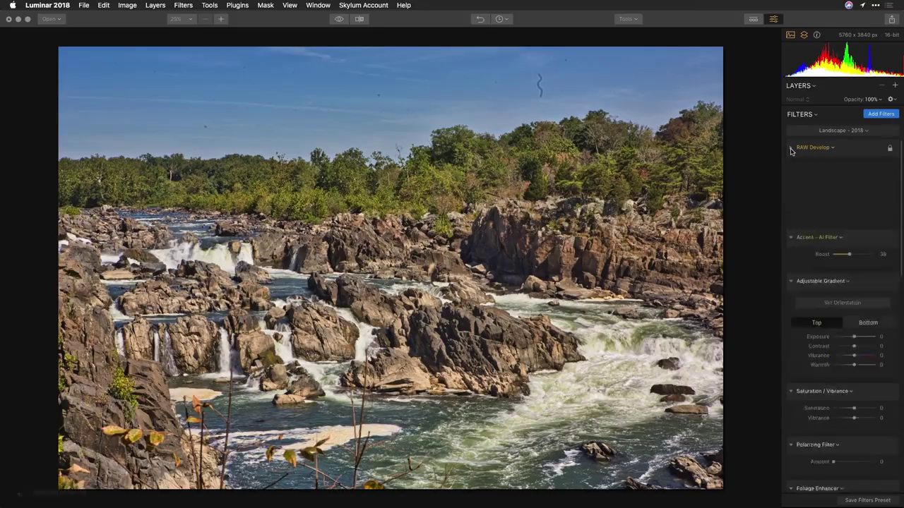
left_click(790, 171)
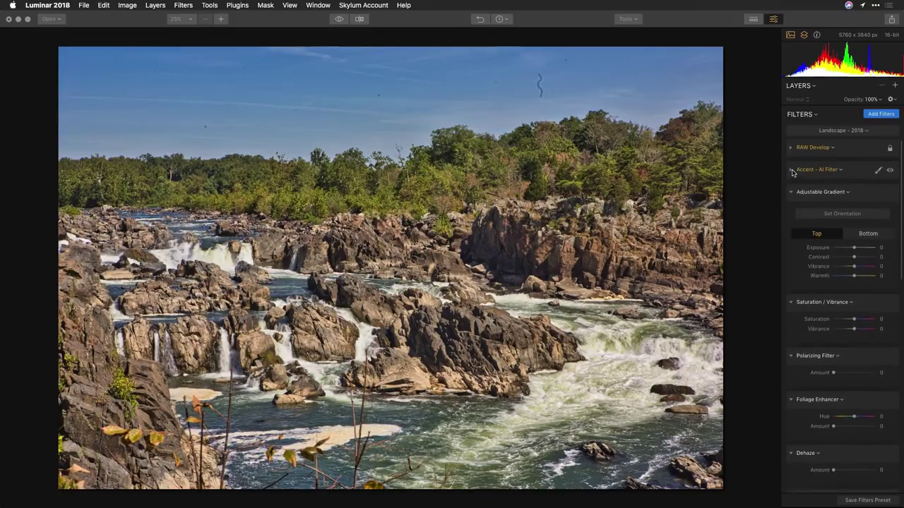
- Widen the Adjustable Gradient's transition from near the top of the sky to near the bottom of the river
left_click(823, 214)
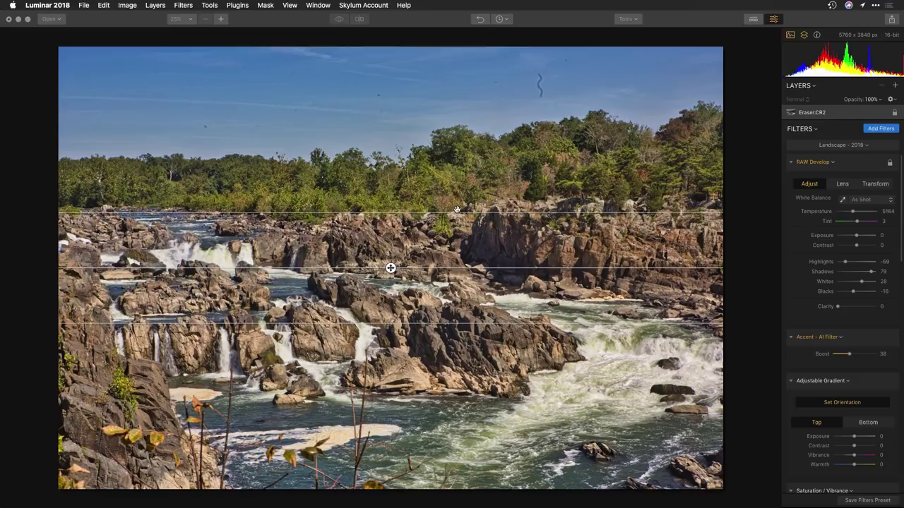
left_click_drag(456, 209, 445, 57)
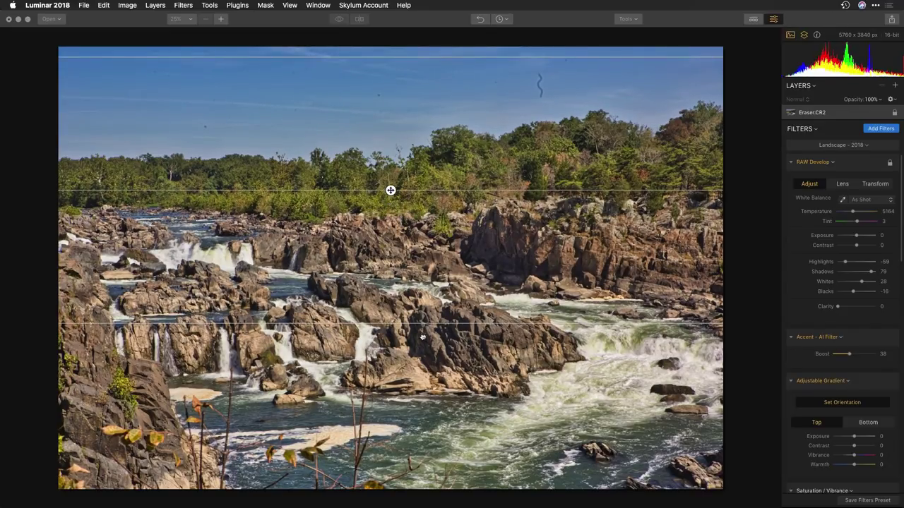
left_click_drag(422, 322, 417, 471)
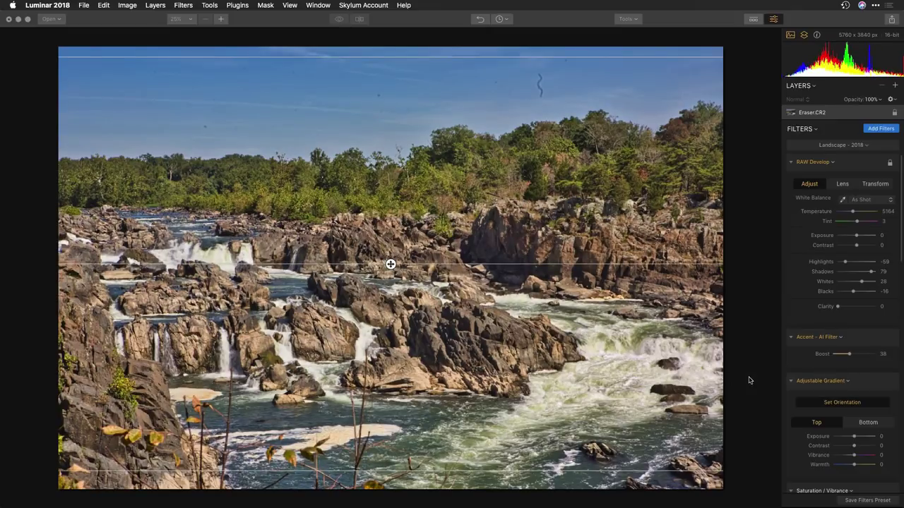
- Set the gradient's top exposure to -37 and warmth to -27, set its bottom warmth to 14, and finish the orientation
left_click_drag(852, 439, 849, 466)
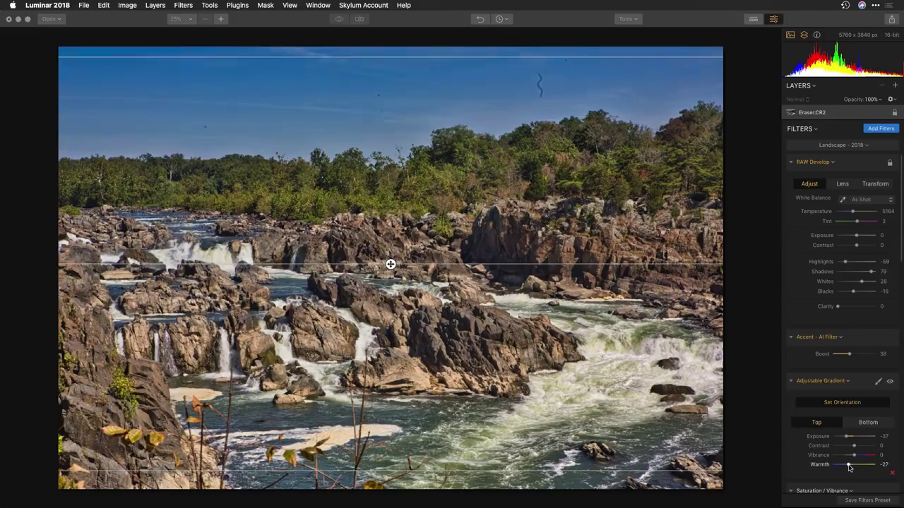
left_click(868, 422)
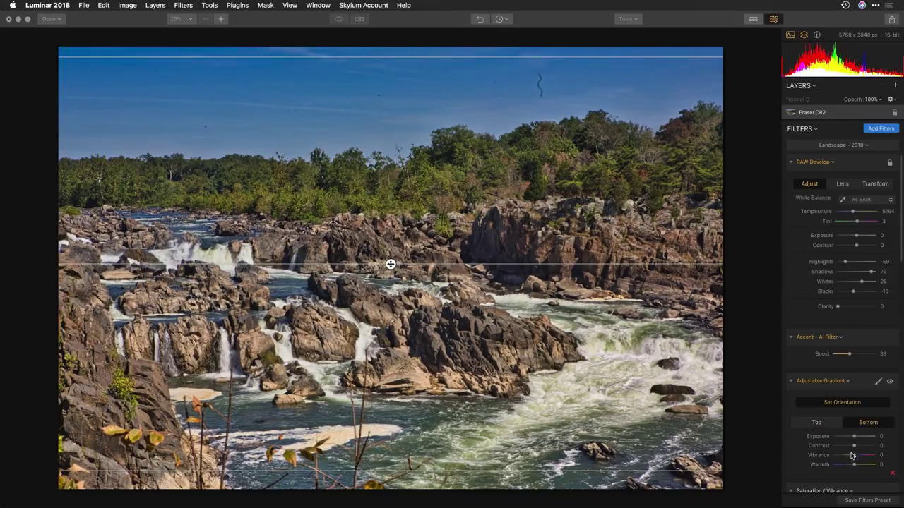
left_click_drag(854, 466, 860, 467)
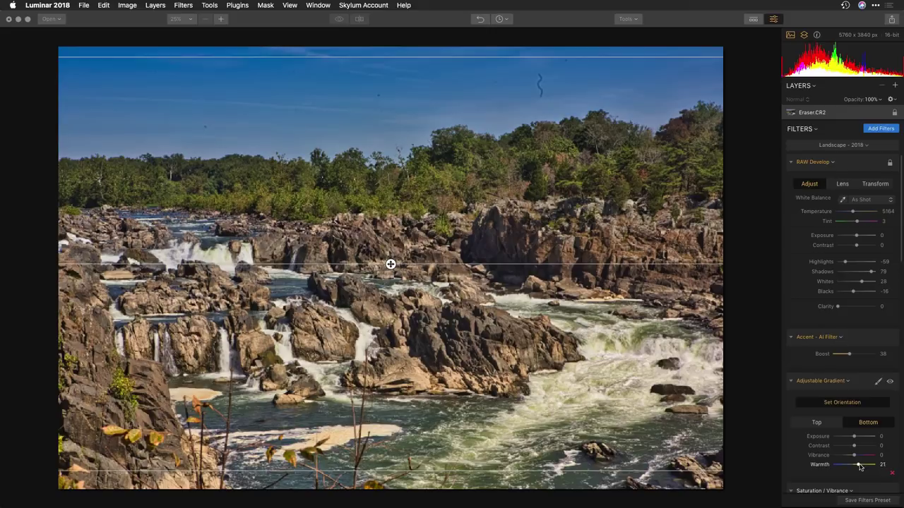
left_click(850, 405)
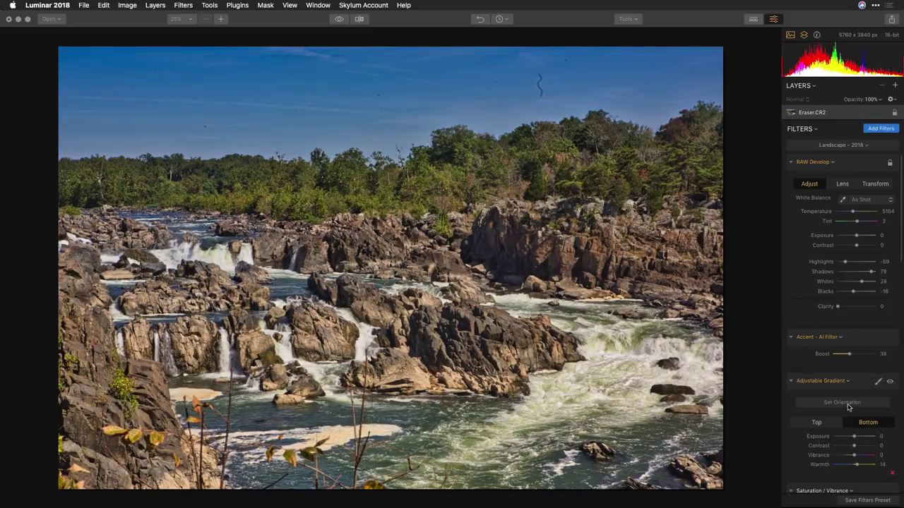
- Set the Polarizing Filter amount to 9 and the Dehaze amount to 19
scroll(849, 407, "down", 1)
scroll(849, 407, "down", 10)
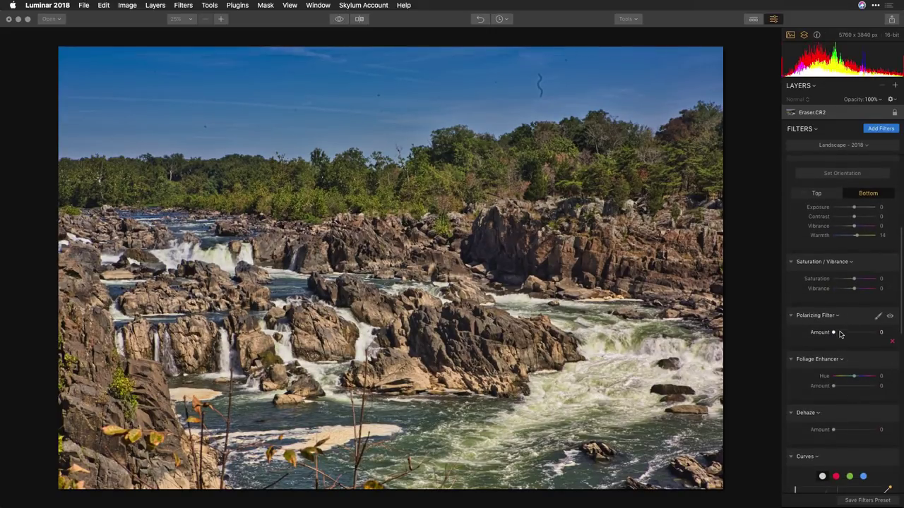
mouse_move(840, 334)
left_mouse_down()
mouse_move(847, 334)
mouse_move(836, 335)
left_mouse_up()
scroll(838, 346, "down", 2)
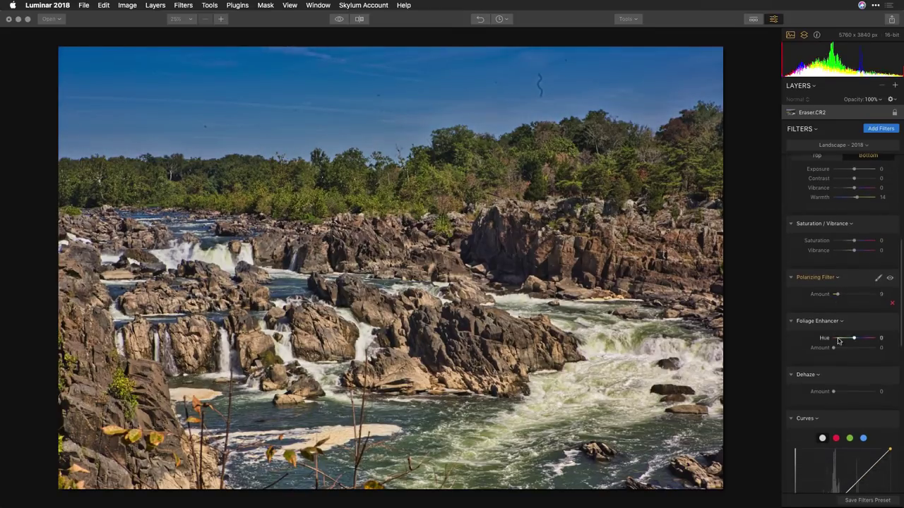
mouse_move(838, 393)
left_mouse_down()
mouse_move(865, 393)
mouse_move(841, 393)
left_mouse_up()
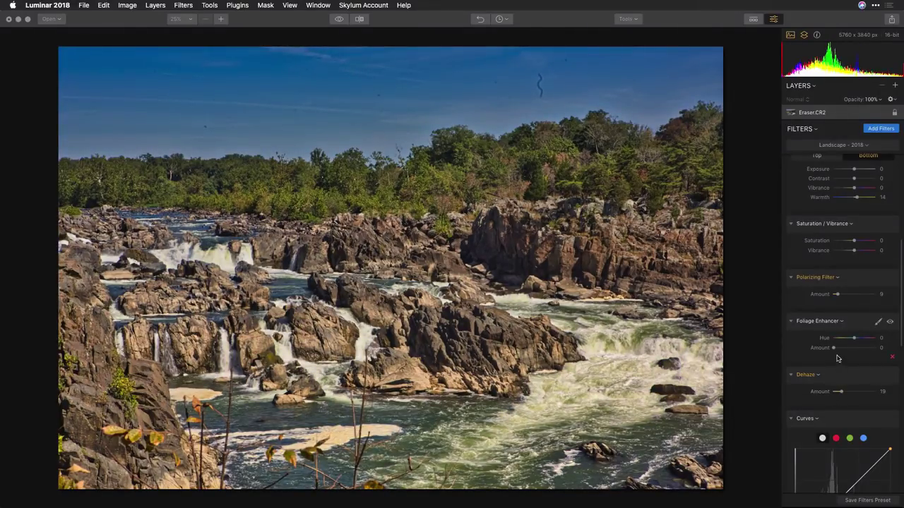
- Set the Foliage Enhancer hue to -12 and its amount to 32 to enrich the trees
mouse_move(833, 348)
left_mouse_down()
mouse_move(851, 348)
mouse_move(845, 339)
mouse_move(849, 350)
left_mouse_up()
scroll(846, 350, "down", 10)
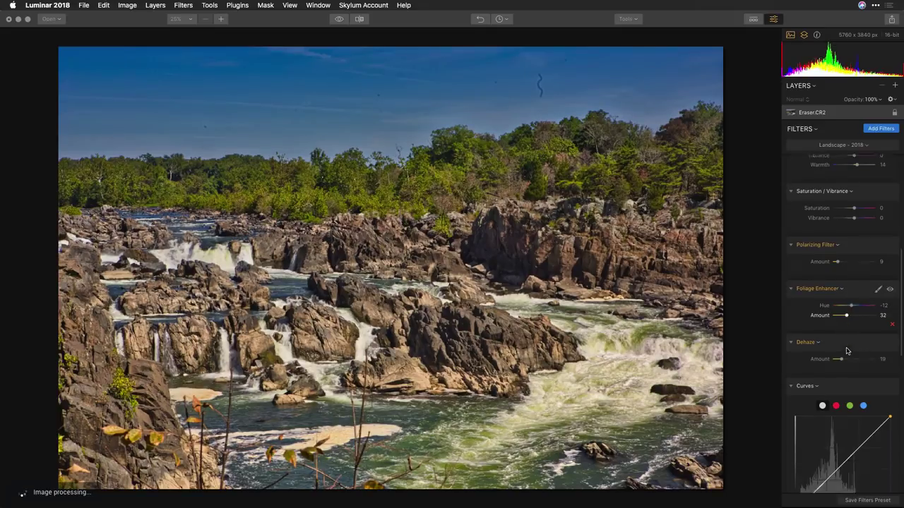
scroll(846, 350, "down", 1)
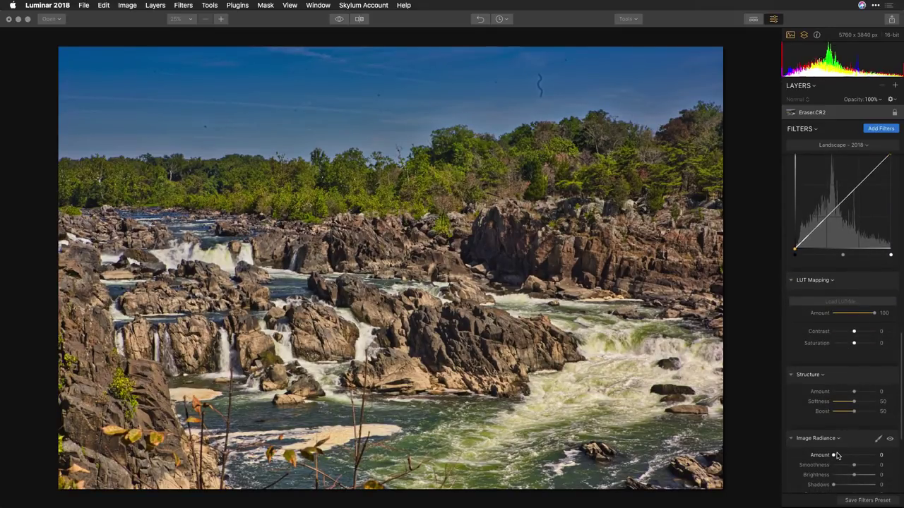
- Set the Structure amount to 26 and its softness to 85, and set the Image Radiance amount to 29
mouse_move(856, 394)
left_mouse_down()
mouse_move(872, 393)
mouse_move(850, 392)
mouse_move(862, 392)
left_mouse_up()
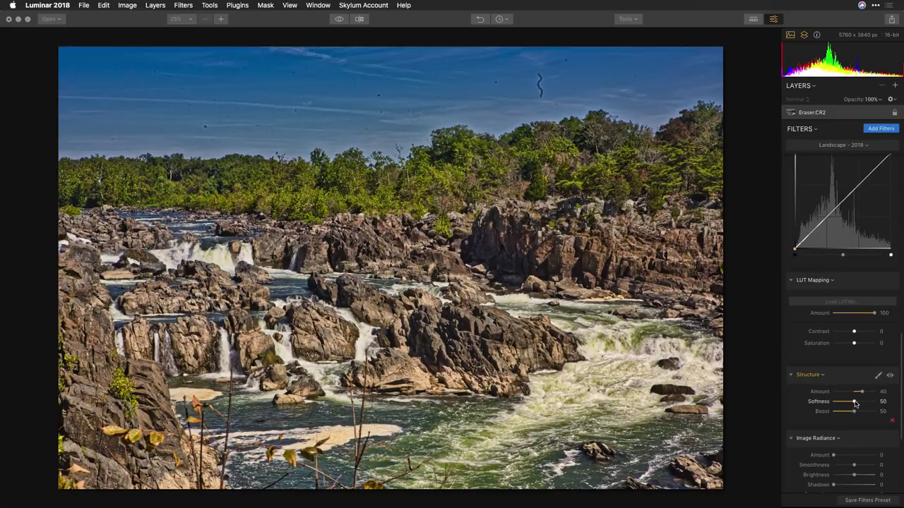
left_click_drag(855, 403, 869, 404)
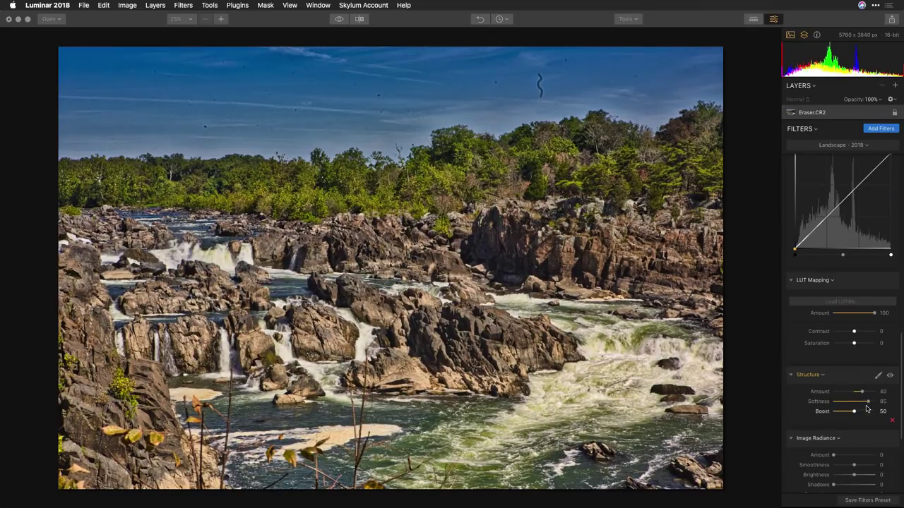
left_click_drag(860, 393, 857, 393)
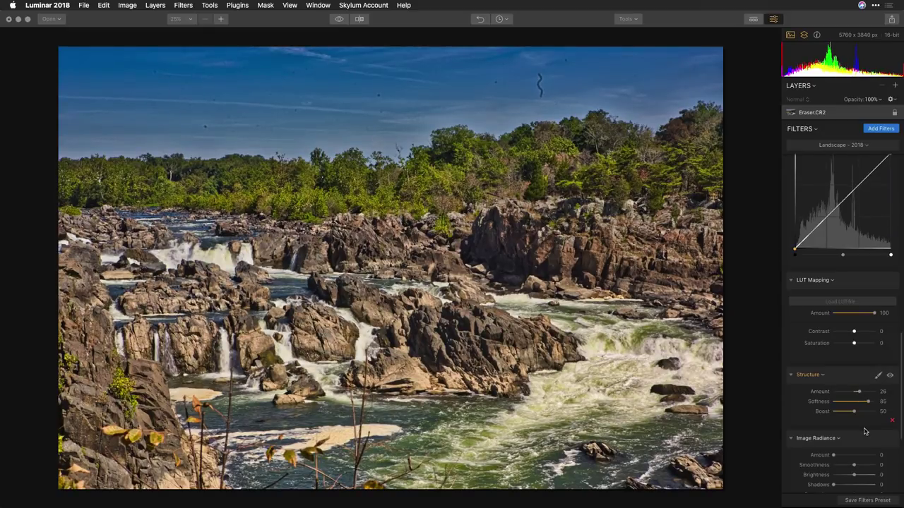
scroll(864, 431, "down", 4)
left_click_drag(834, 384, 847, 386)
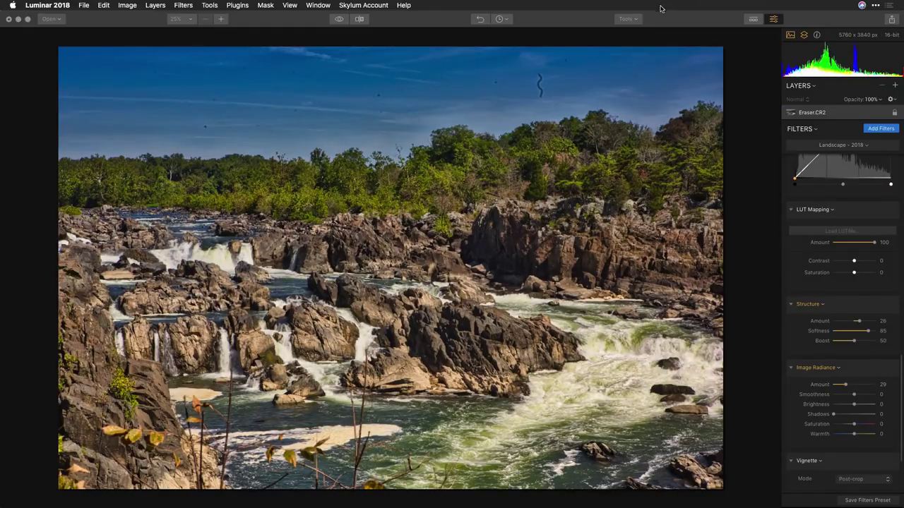
- Start the Erase tool on the waterfall photo and set its brush size to 73
left_click(634, 21)
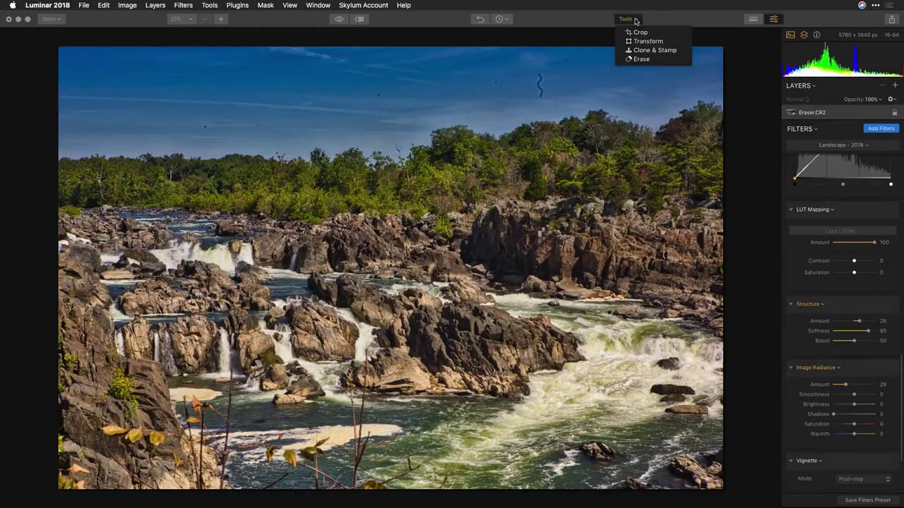
left_click(637, 60)
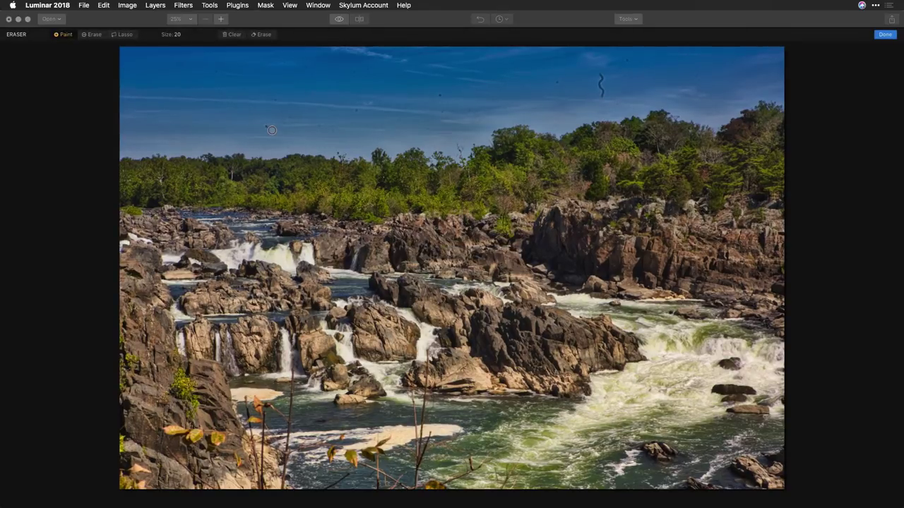
scroll(268, 128, "up", 5)
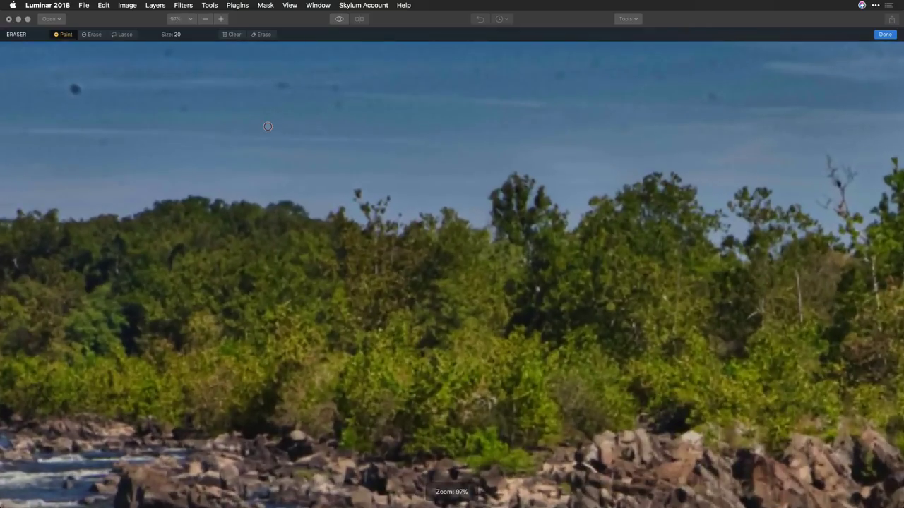
left_click(176, 36)
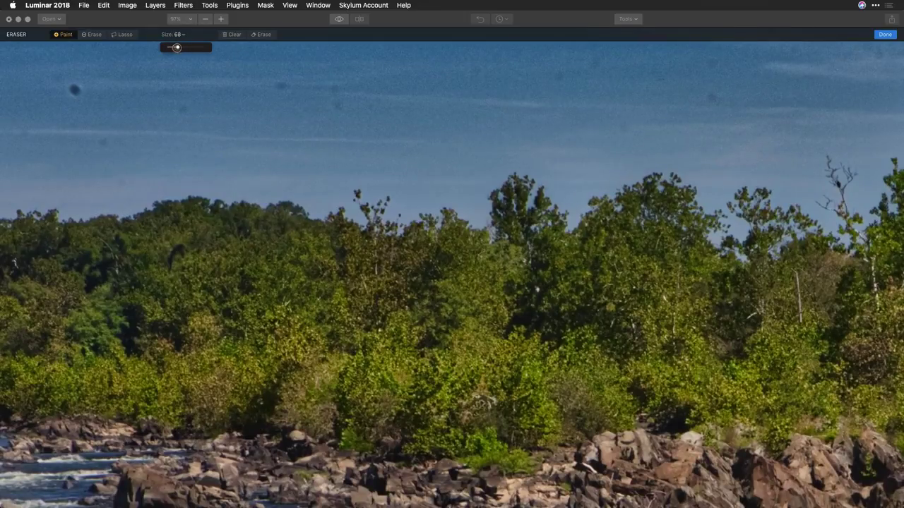
left_click_drag(176, 47, 179, 47)
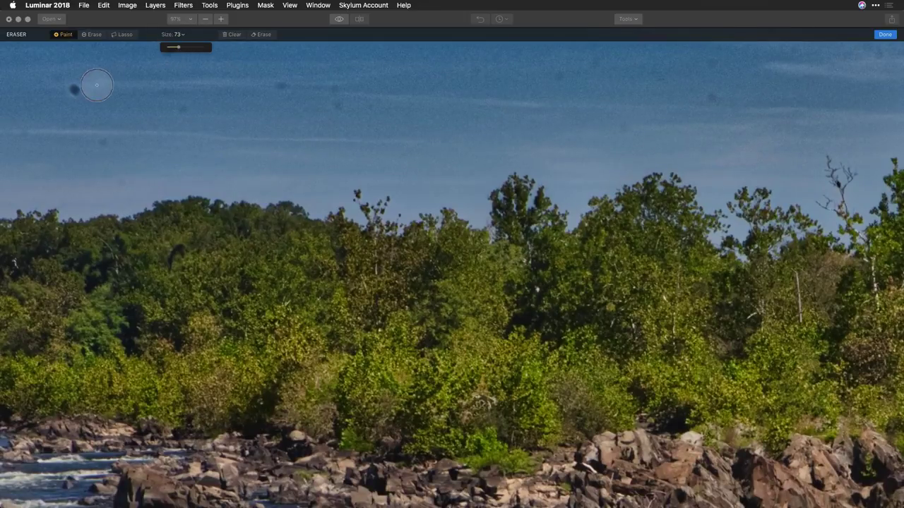
- Mark the dust spots in the lower sky above the treeline, in the photo's left half, for erasing
left_click(98, 142)
left_click(74, 87)
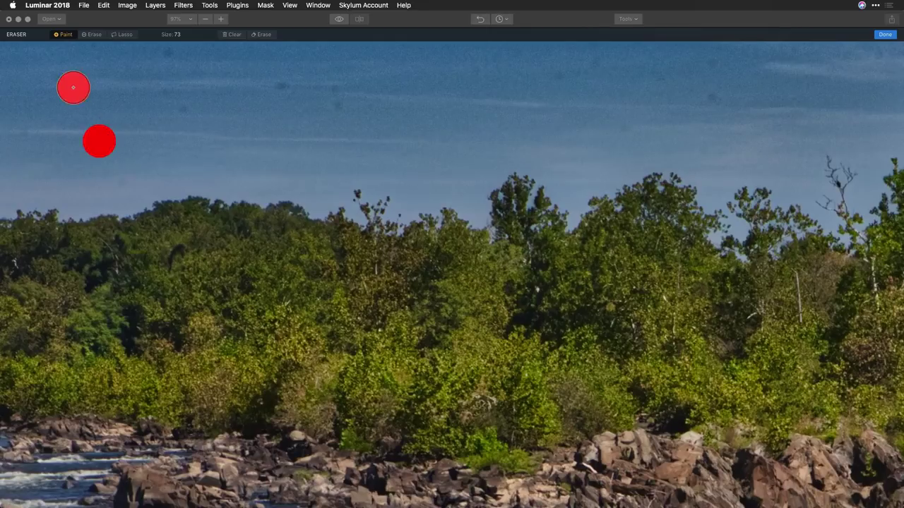
left_click(181, 111)
left_click(278, 87)
left_click(336, 87)
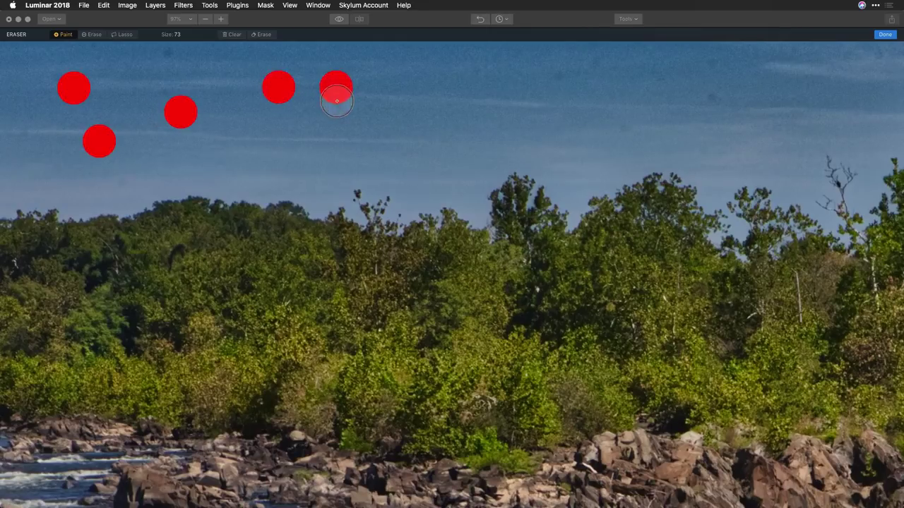
left_click(337, 101)
left_click(559, 78)
left_click(593, 64)
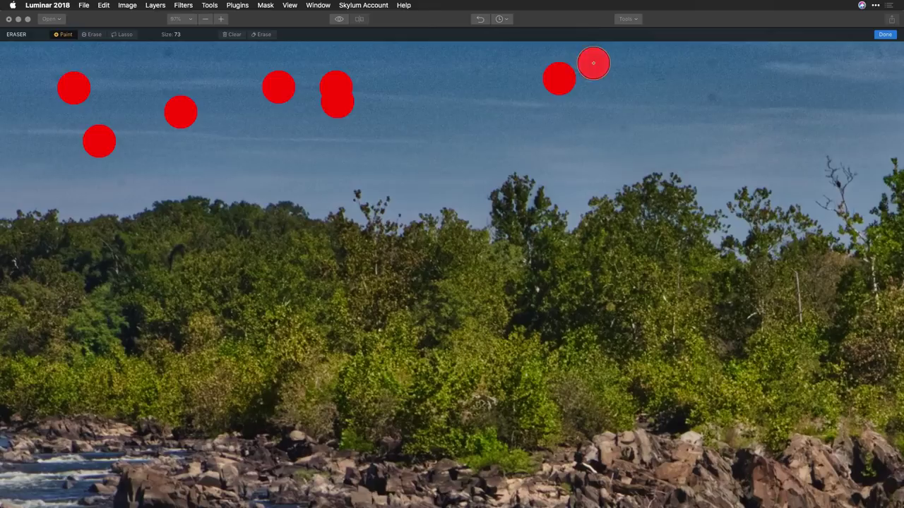
left_click(624, 126)
left_click(712, 99)
left_click(708, 62)
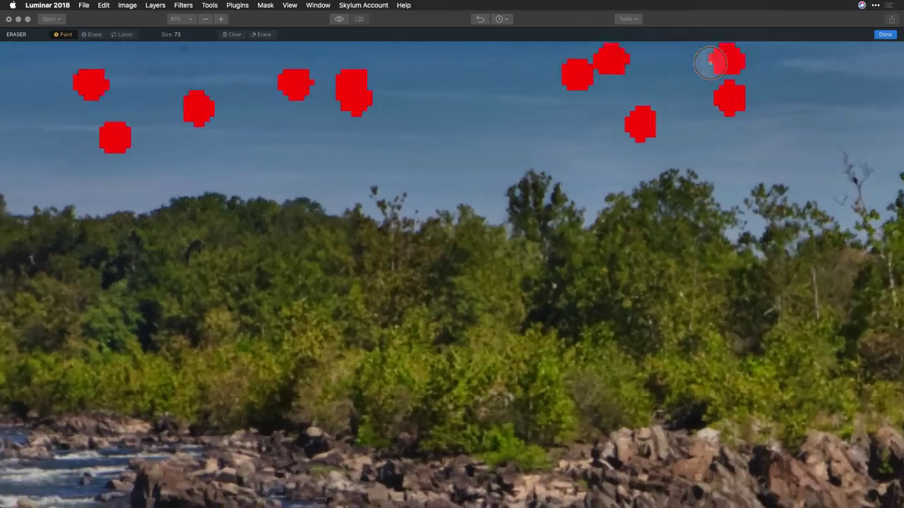
- Mark the dust spots around the long thin cloud streak in the left part of the sky
scroll(709, 62, "up", 5)
scroll(710, 62, "left", 3)
left_click(279, 205)
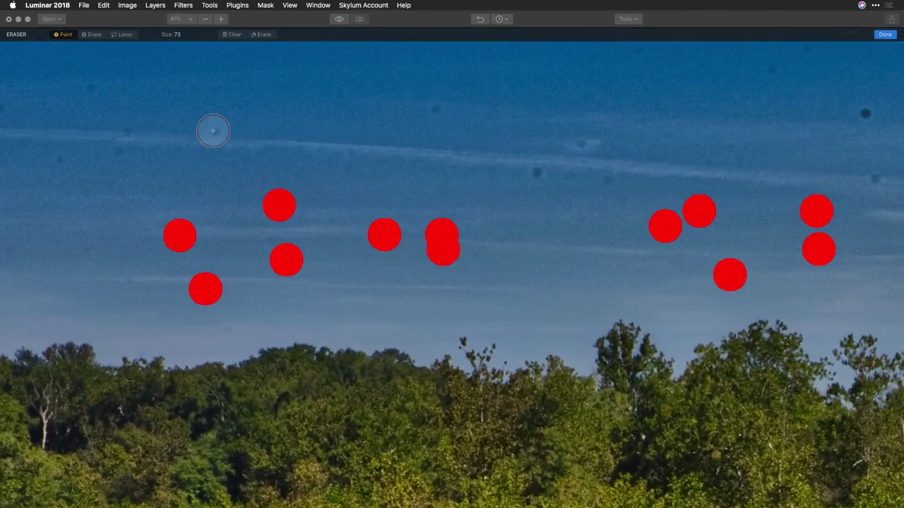
left_click(212, 130)
left_click(131, 131)
left_click(121, 145)
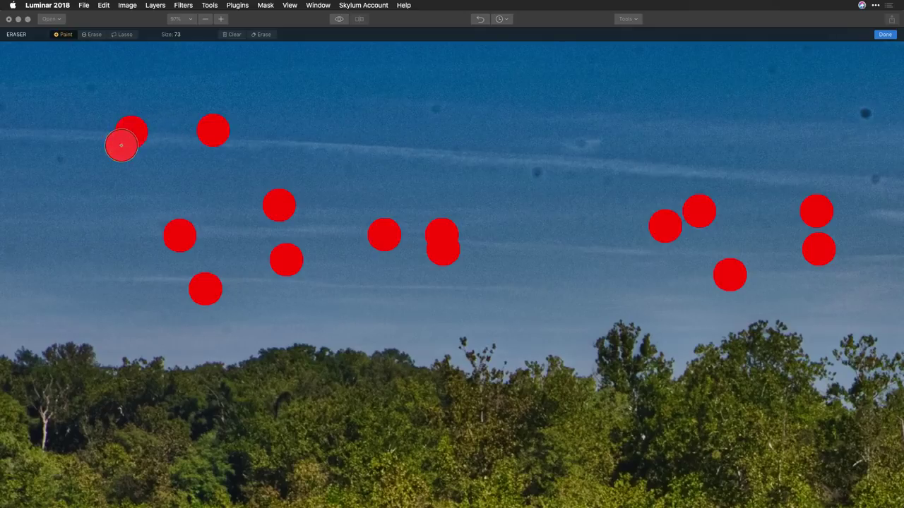
left_click(65, 161)
left_click(31, 147)
left_click(93, 88)
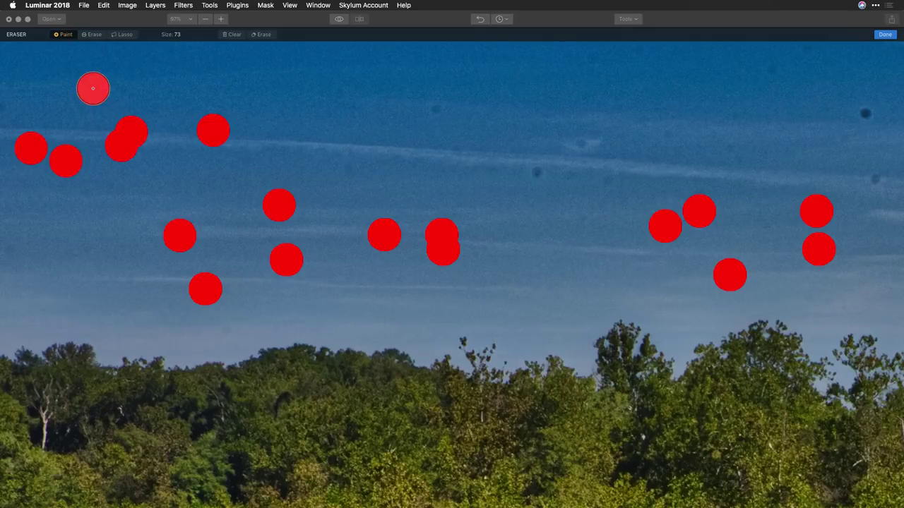
- Mark the dust spots near the photo's left edge, both beside the cloud streak and low above the trees
scroll(92, 88, "left", 6)
scroll(92, 88, "down", 1)
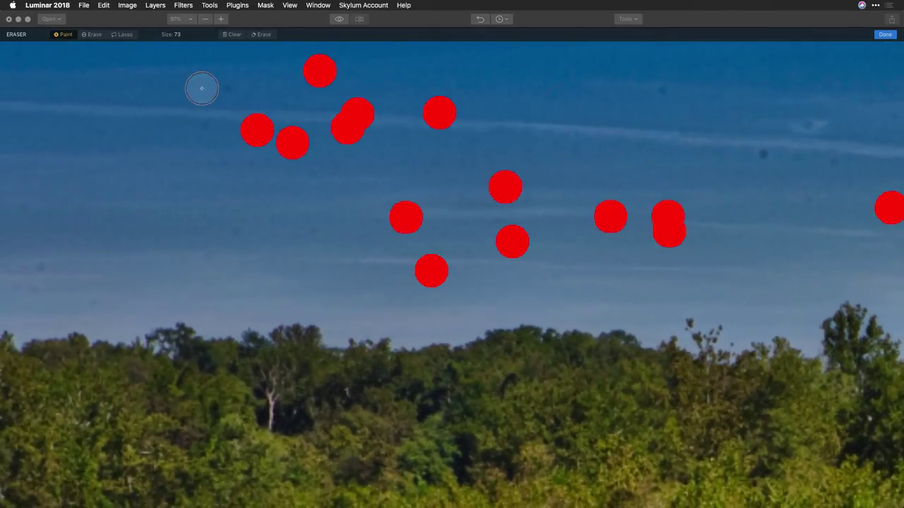
left_click(221, 88)
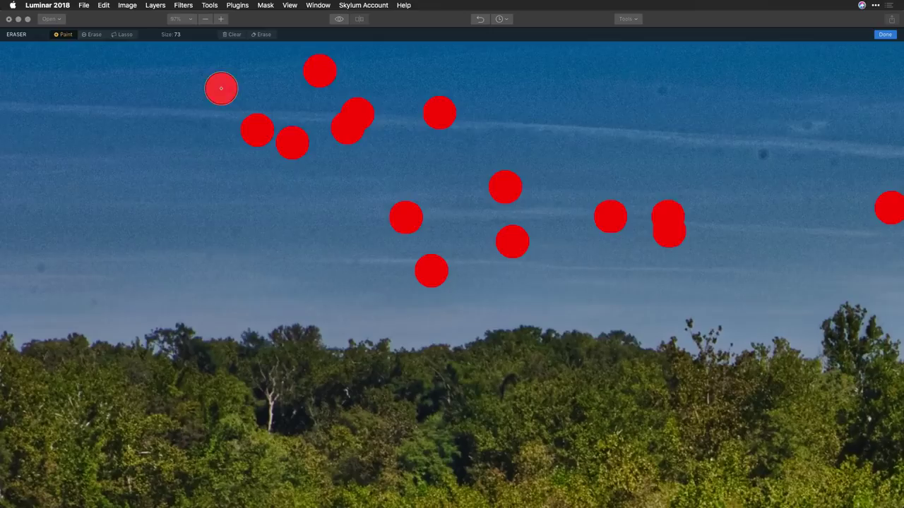
left_click(207, 120)
left_click(40, 265)
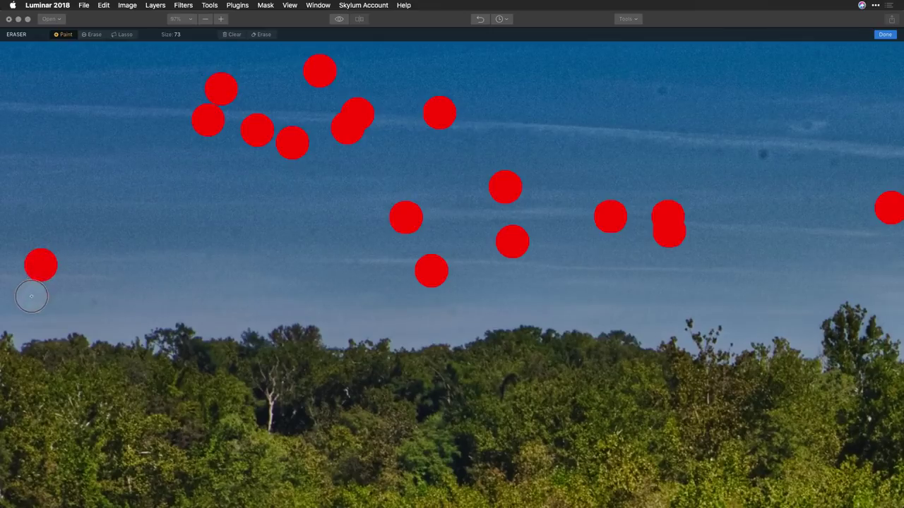
left_click(31, 296)
- Mark the dust spots in the upper-left corner of the sky
scroll(31, 297, "up", 4)
left_click(211, 149)
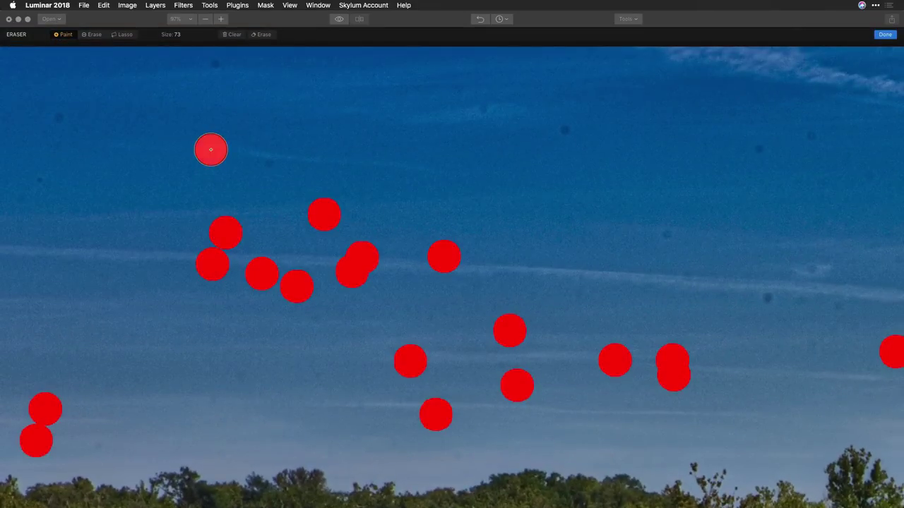
left_click(264, 163)
left_click(212, 64)
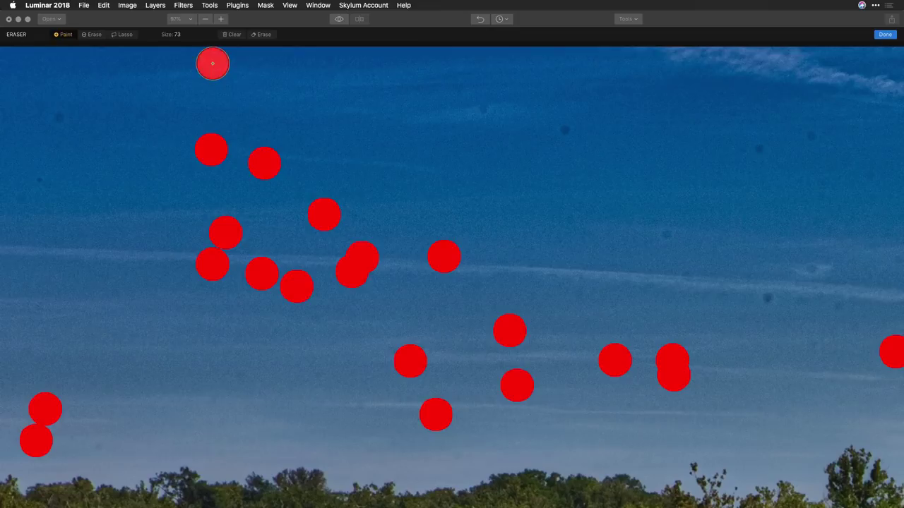
left_click(60, 117)
left_click(40, 182)
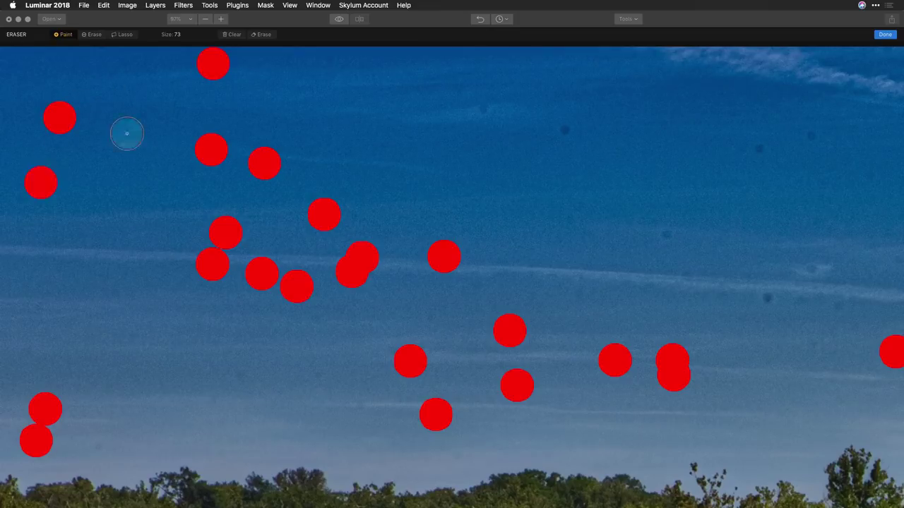
- Mark the dust spots in the upper sky left of the photo's centre and along the small cloud patch below
left_click(483, 112)
left_click(561, 131)
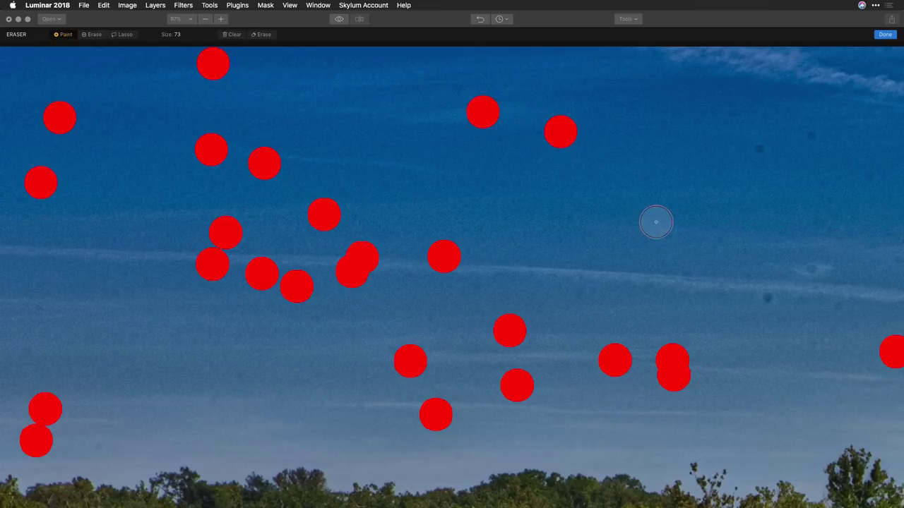
left_click(658, 226)
left_click(761, 146)
left_click(810, 138)
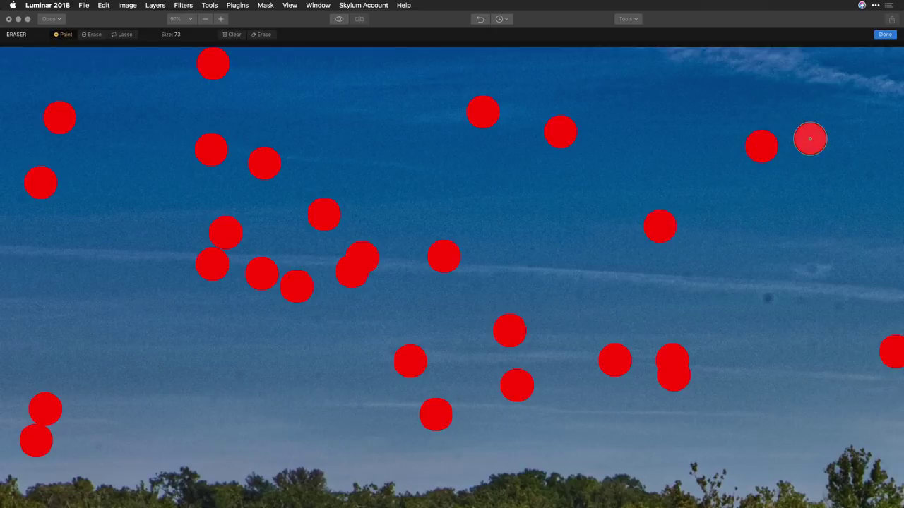
left_click(873, 176)
left_click(810, 268)
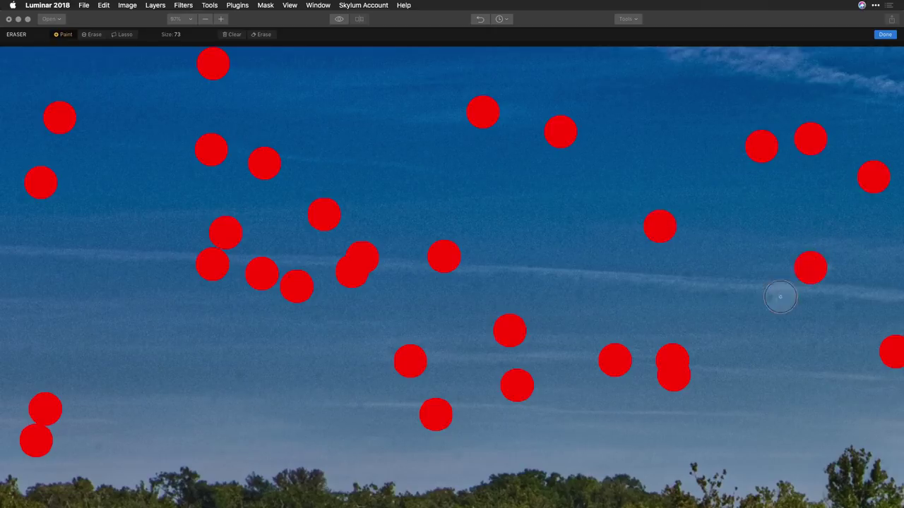
left_click(768, 301)
left_click(806, 302)
left_click(840, 309)
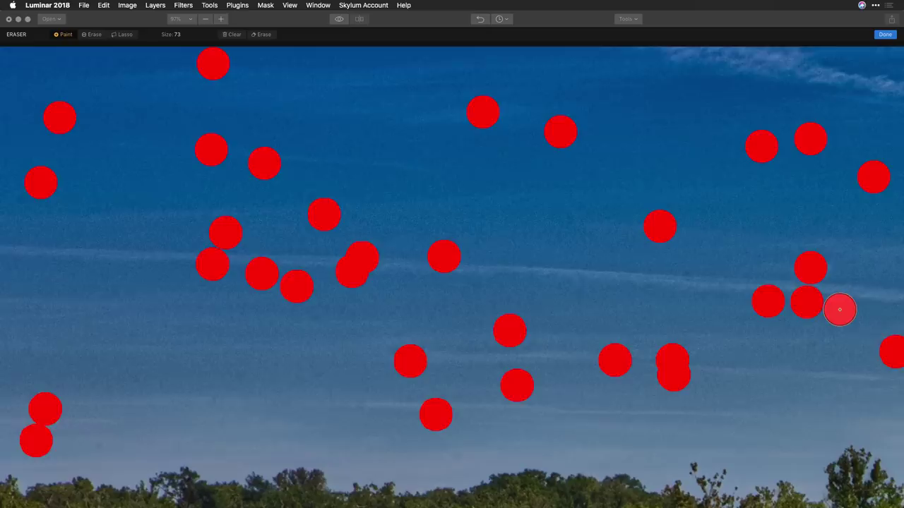
- Mark the four dust spots near the middle of the sky
scroll(839, 309, "right", 10)
left_click(785, 237)
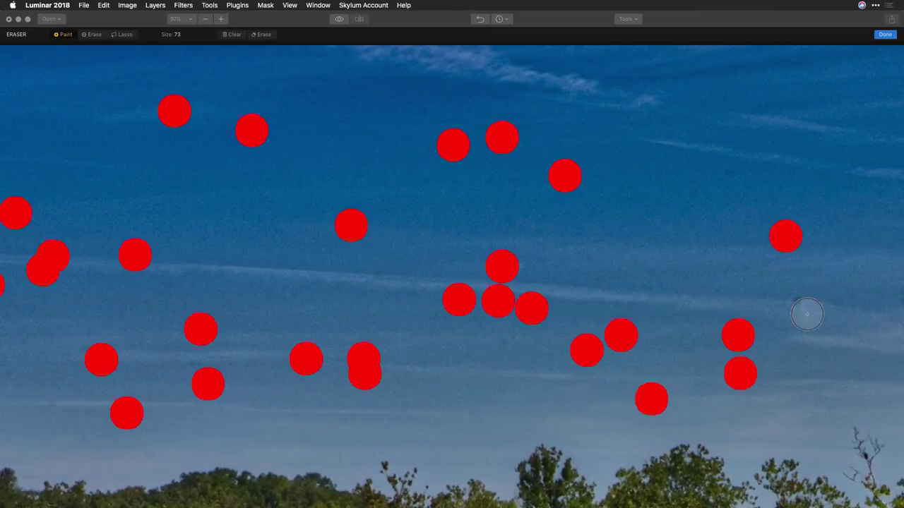
left_click(796, 303)
left_click(698, 197)
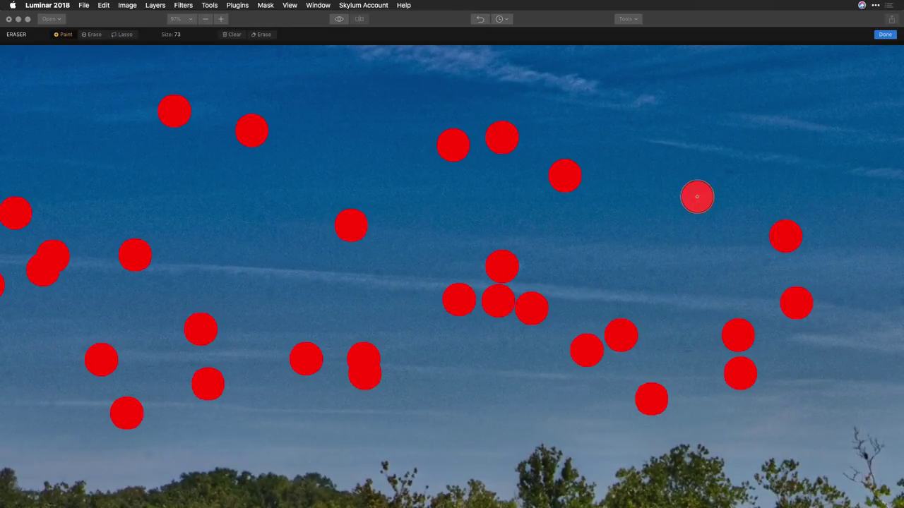
left_click(729, 173)
- Mark the dust spots and the small cluster of specks in the lower sky just above the tall trees
scroll(727, 173, "right", 14)
left_click(590, 250)
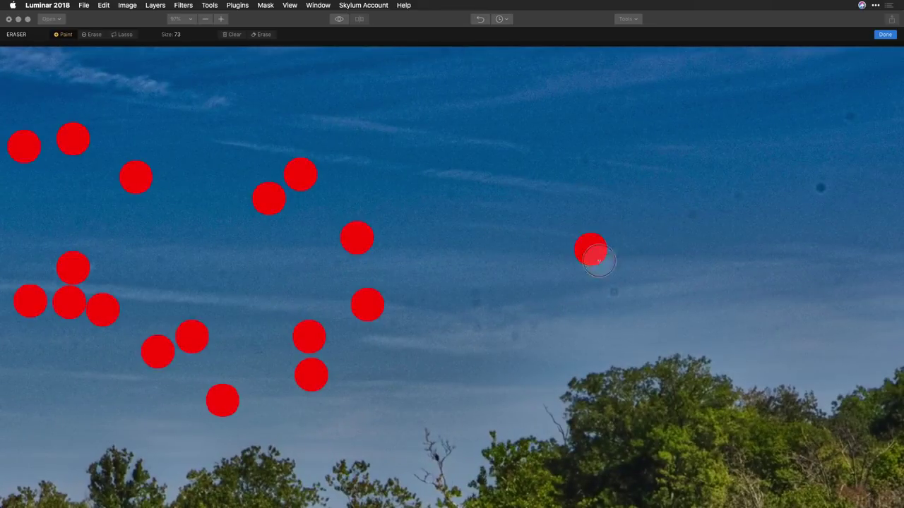
left_click(616, 293)
left_click(533, 325)
left_click(518, 336)
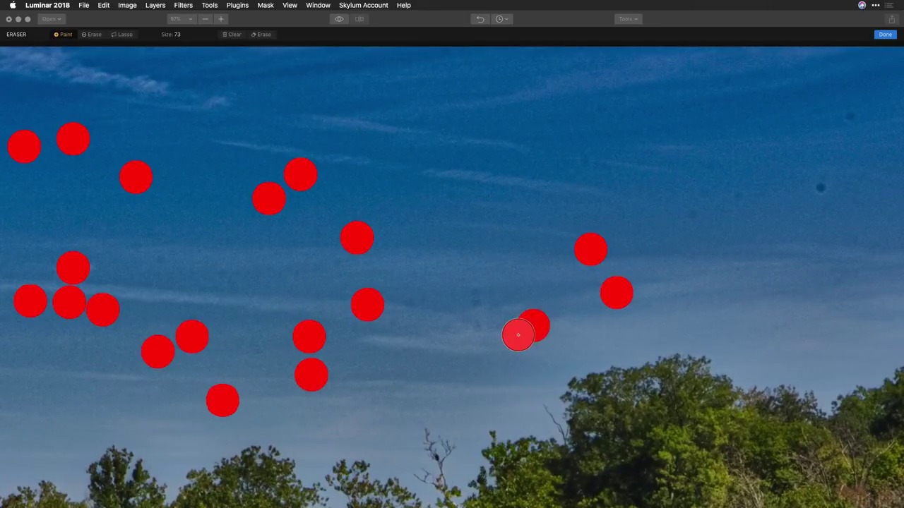
left_click(487, 330)
left_click(475, 309)
left_click(474, 293)
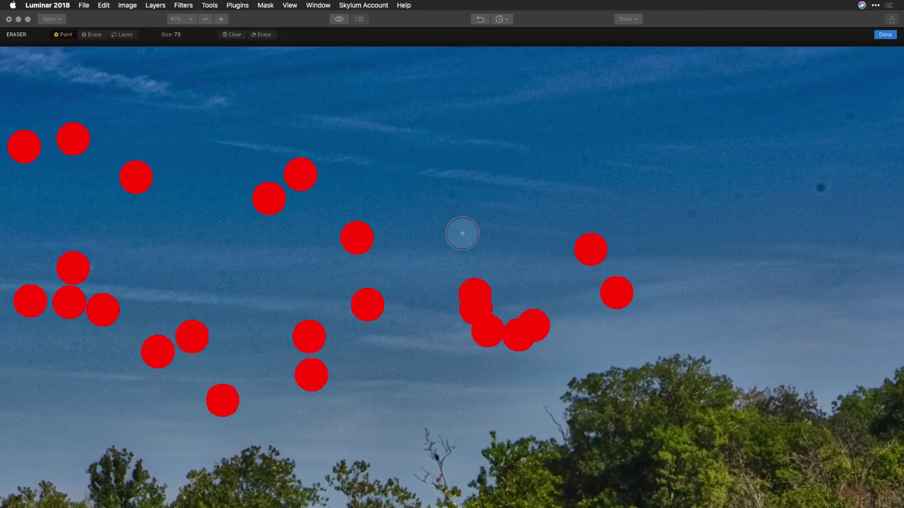
- Mark the dust spots higher in the sky, from the photo's centre to right of the tall trees
left_click(452, 199)
left_click(587, 162)
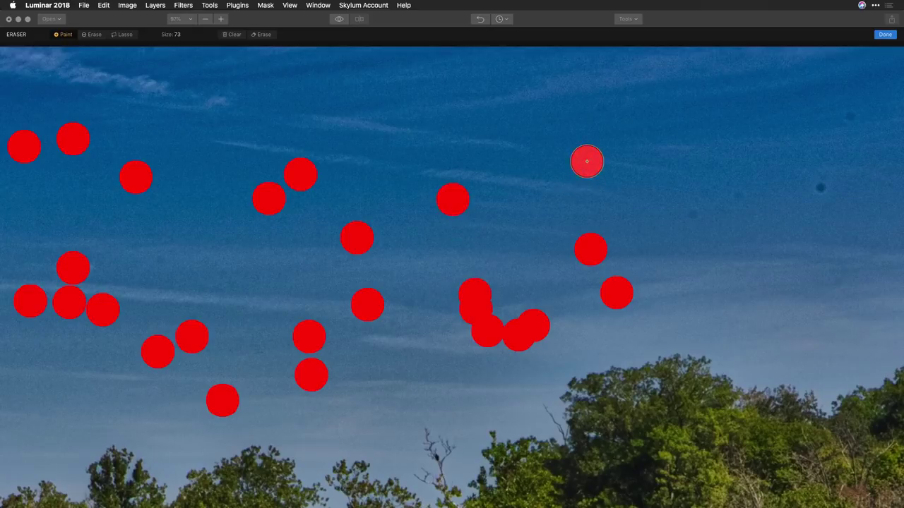
left_click(690, 214)
left_click(728, 198)
left_click(817, 187)
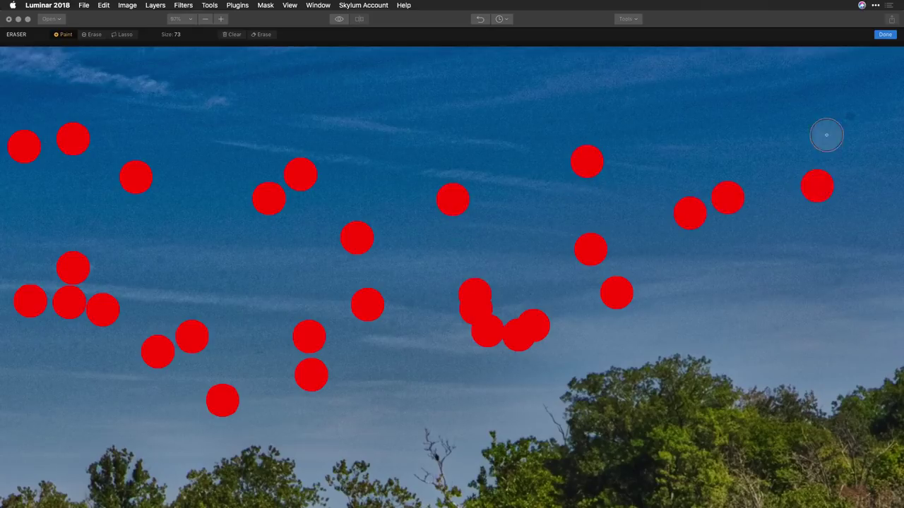
left_click(847, 119)
- Paint over the dark squiggly fibre mark in the right part of the sky along its whole length
scroll(844, 119, "right", 8)
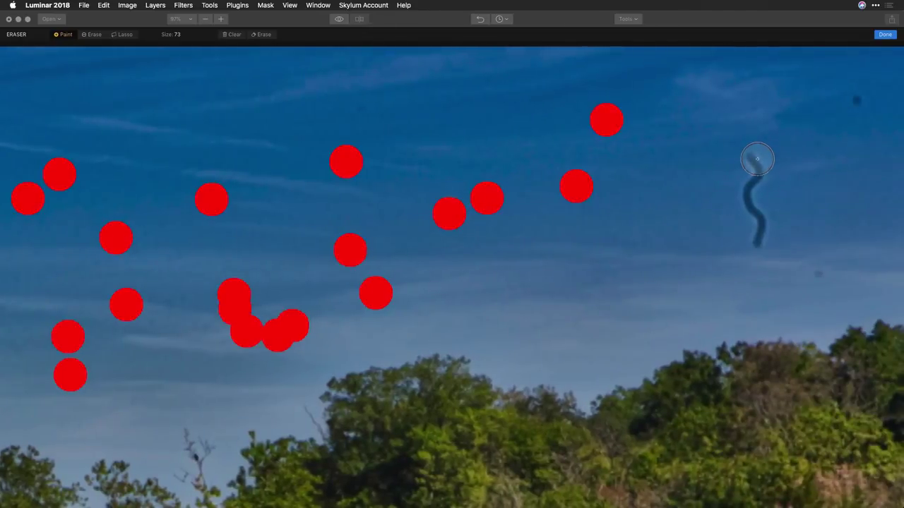
mouse_move(757, 159)
left_mouse_down()
mouse_move(745, 204)
mouse_move(758, 239)
left_mouse_up()
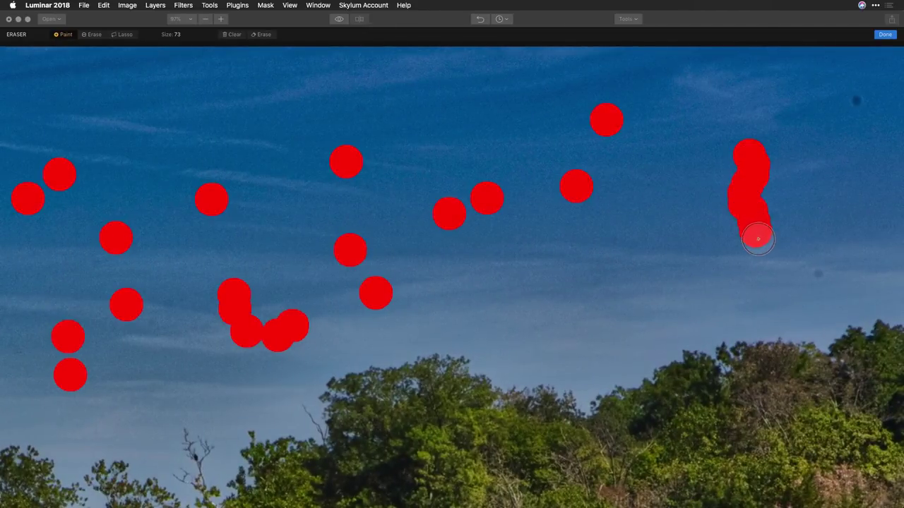
- Mark the two remaining dust spots at the right end of the sky and erase all marked spots
left_click(818, 275)
left_click(855, 103)
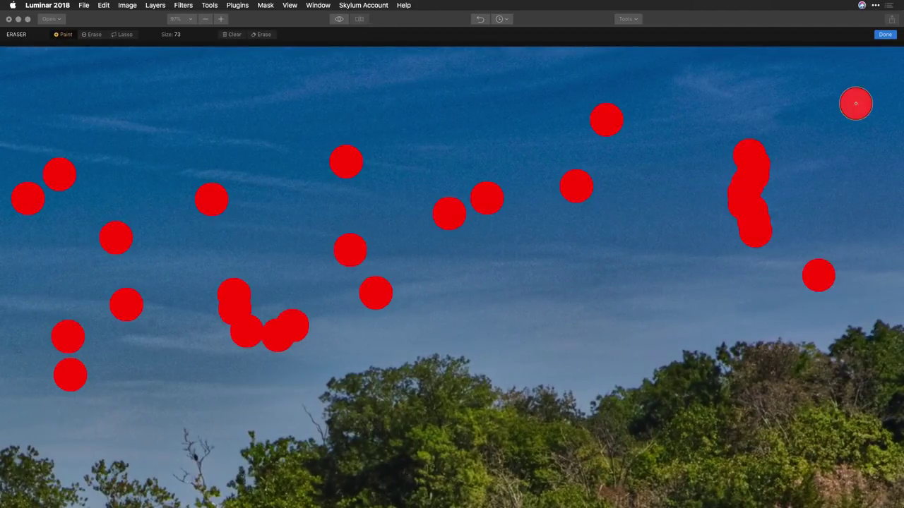
key("super+0")
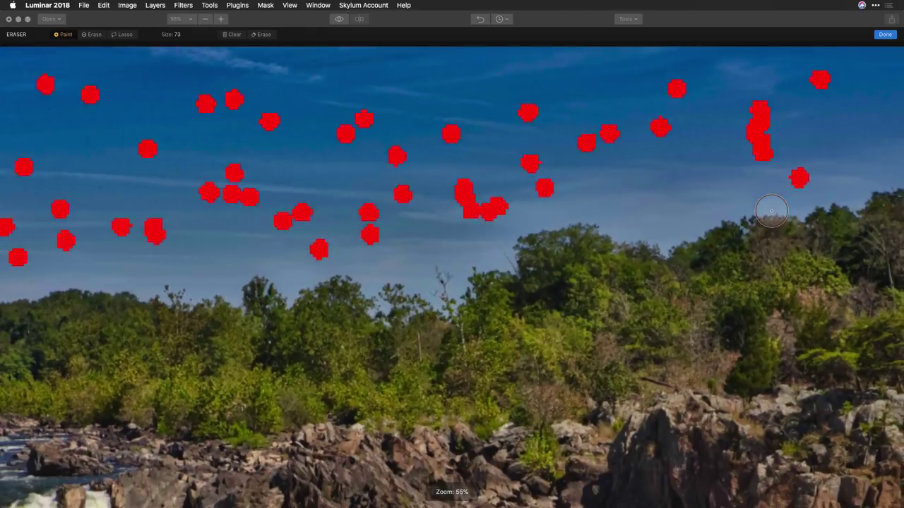
left_click(269, 34)
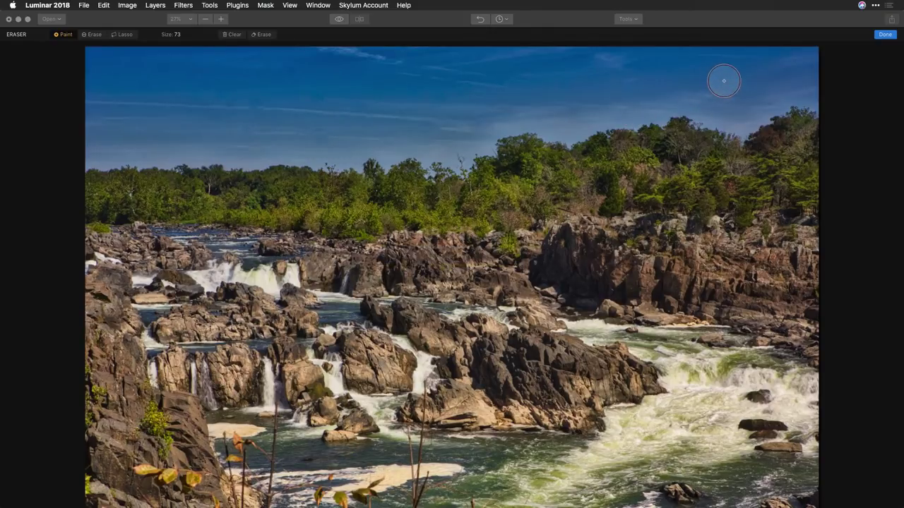
- Reduce the eraser brush size to 25, mark the leftover spot in the upper-right sky and erase it
key("bracketleft")
key("bracketleft")
key("bracketleft")
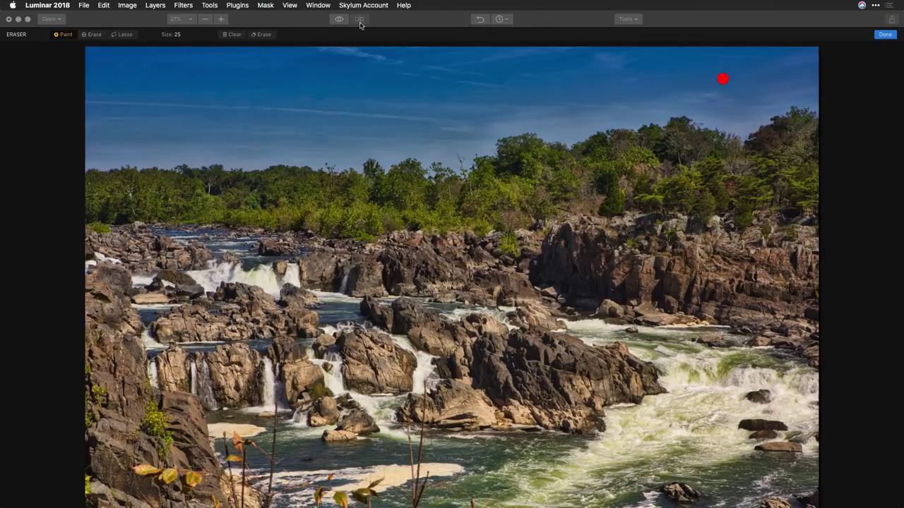
left_click(261, 34)
- Set the brush size to 49, paint over the small rock in the rapids at the photo's lower edge and erase it
key("bracketright")
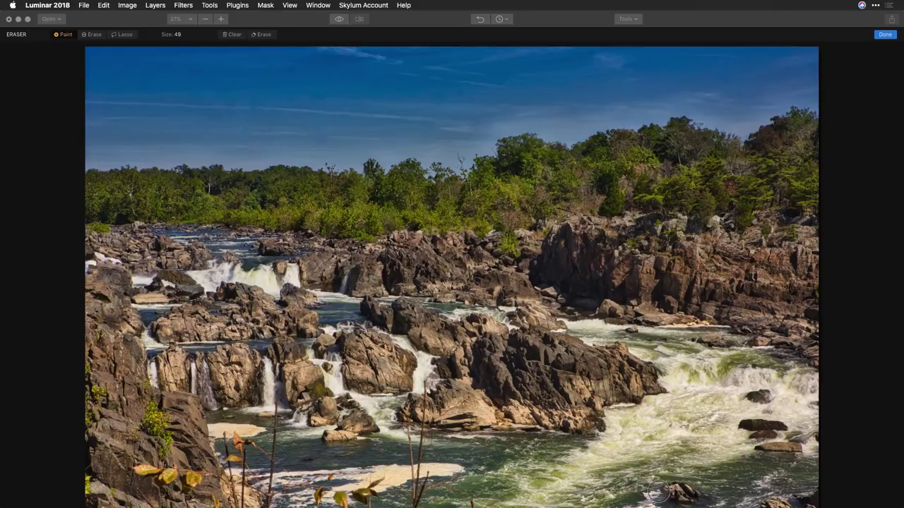
mouse_move(660, 492)
left_mouse_down()
mouse_move(697, 493)
mouse_move(653, 499)
left_mouse_up()
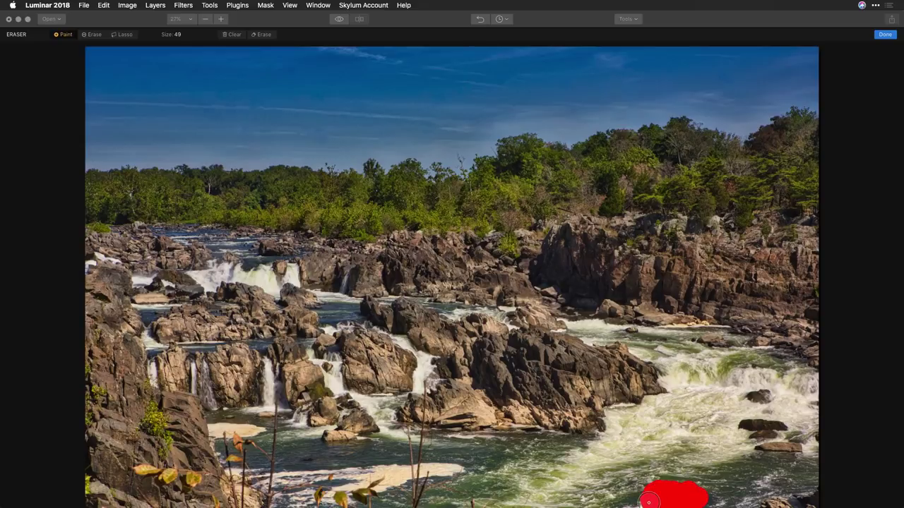
left_click(265, 36)
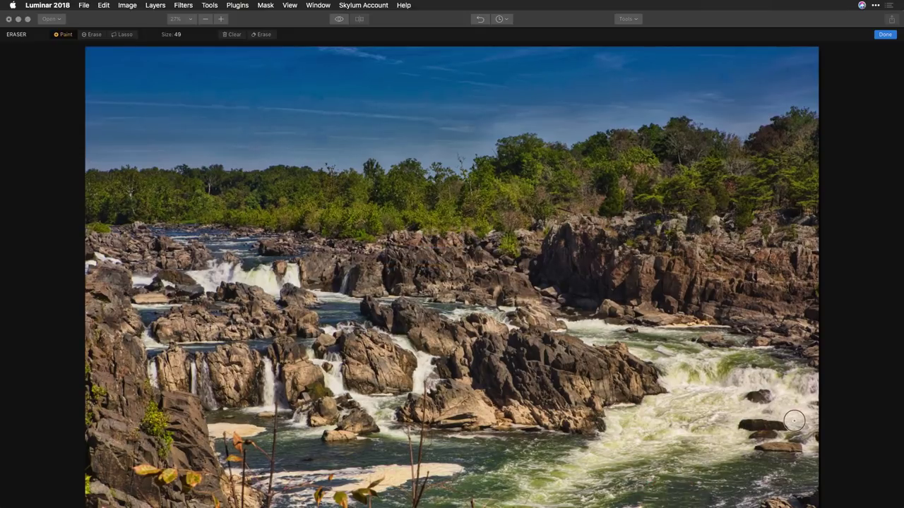
- Paint over the rocks in the photo's lower-right corner, erase them and finish the Eraser tool
left_click_drag(762, 501, 817, 503)
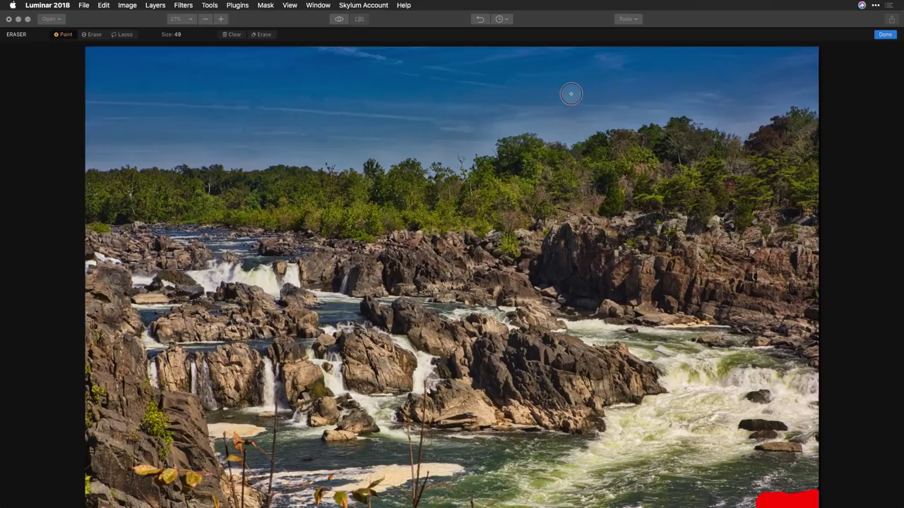
left_click(266, 35)
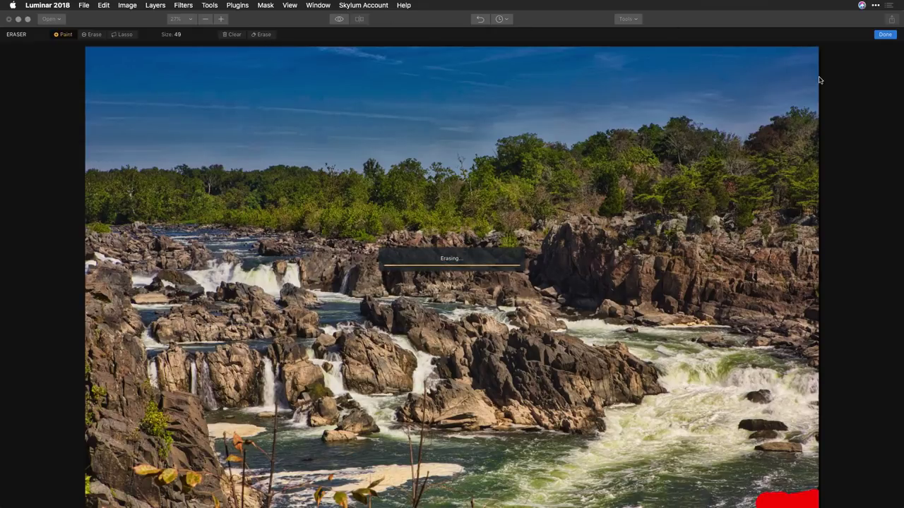
left_click(887, 35)
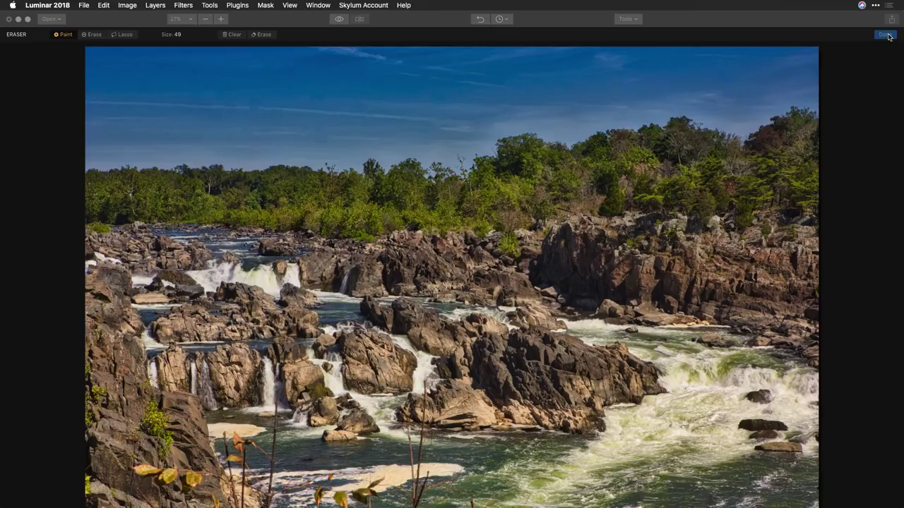
left_click(884, 35)
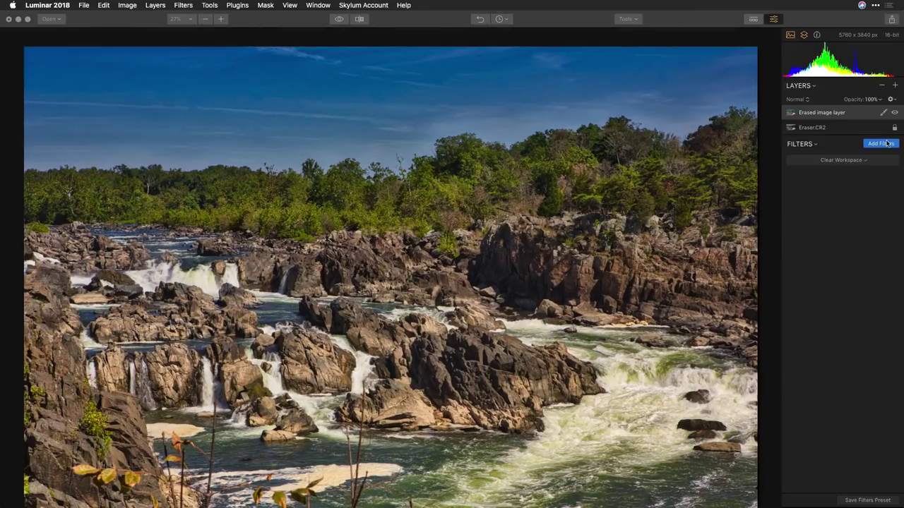
- Add the Remove Color Cast filter to the erased image layer with its amount at 51
left_click(884, 144)
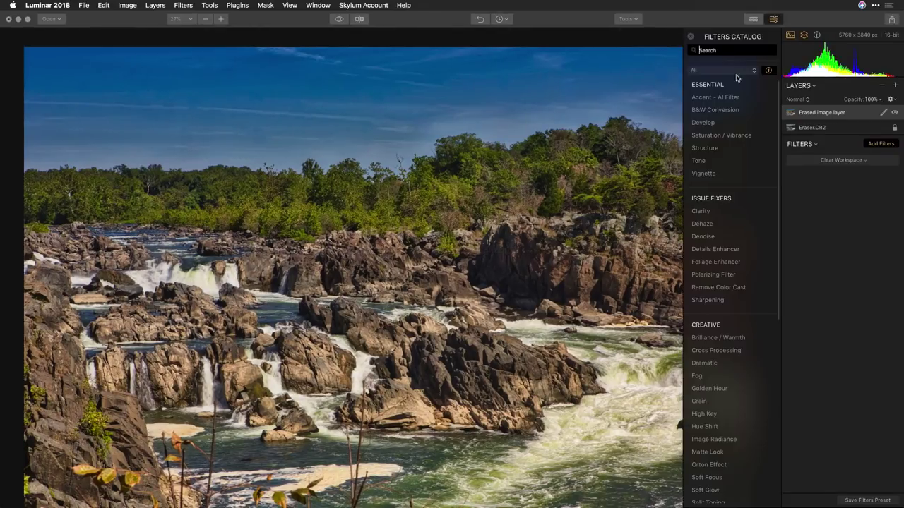
type("cast")
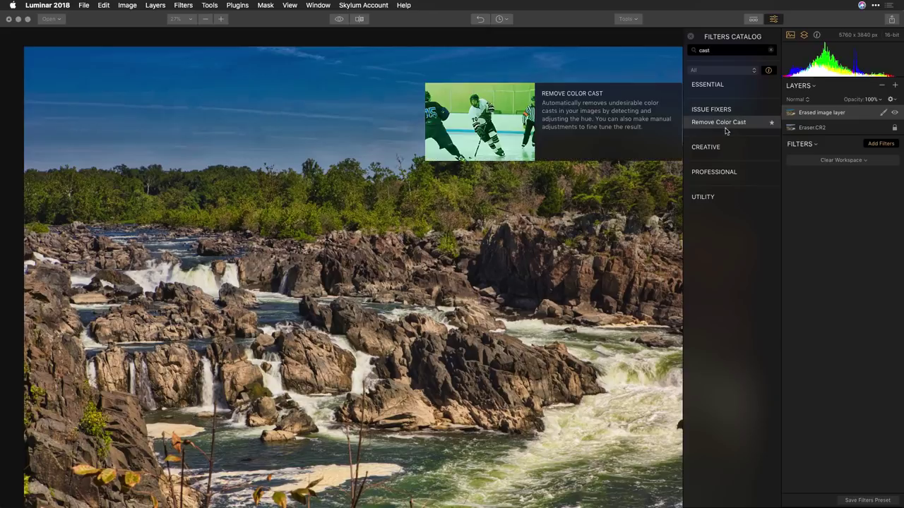
left_click(723, 126)
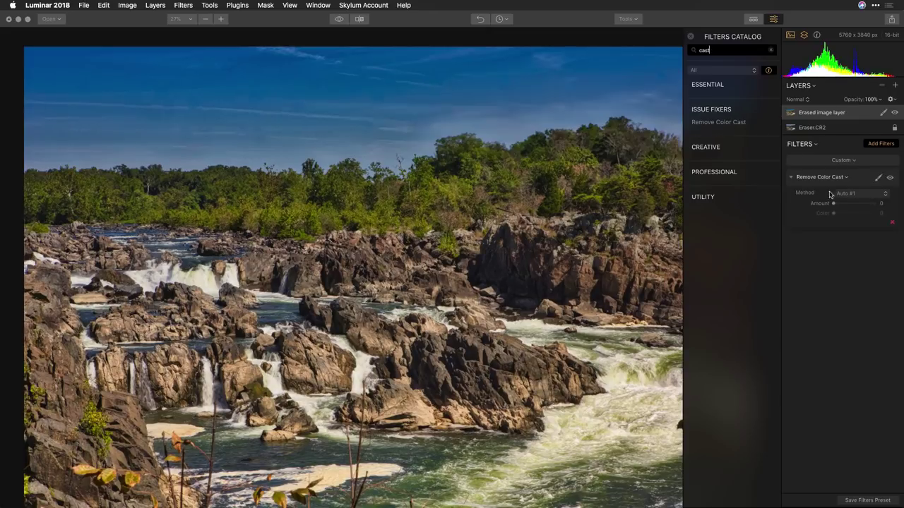
mouse_move(834, 204)
left_mouse_down()
mouse_move(862, 204)
mouse_move(833, 204)
mouse_move(852, 204)
left_mouse_up()
- Try the Auto #2 and Manual colour cast removal methods, raising the manual amount to 81
left_click(854, 195)
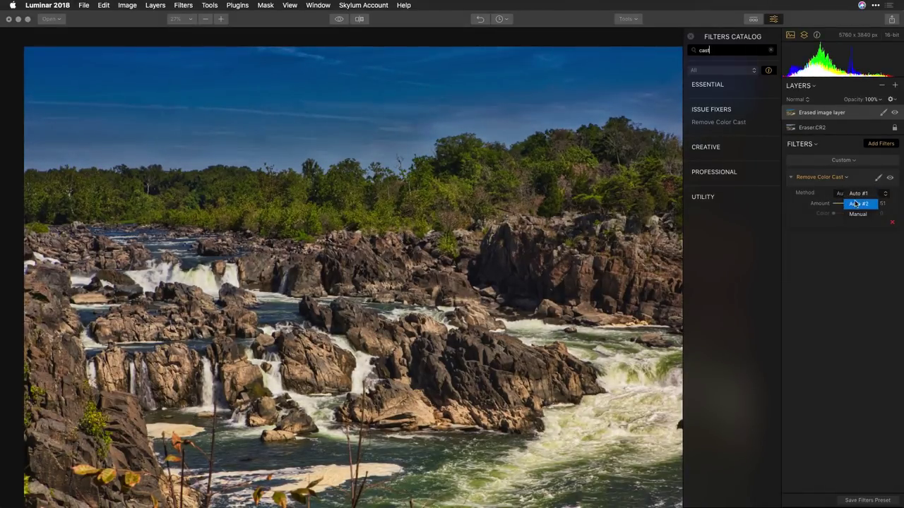
left_click(856, 205)
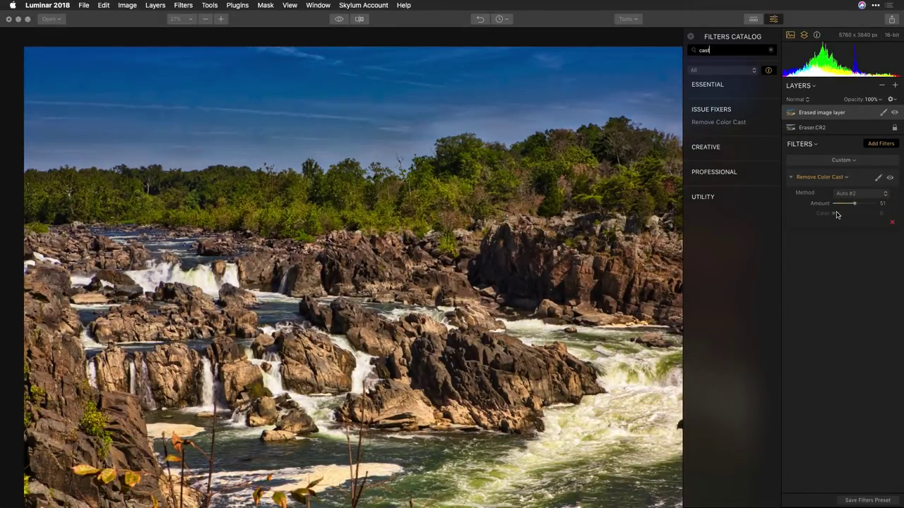
left_click(857, 194)
left_click(856, 207)
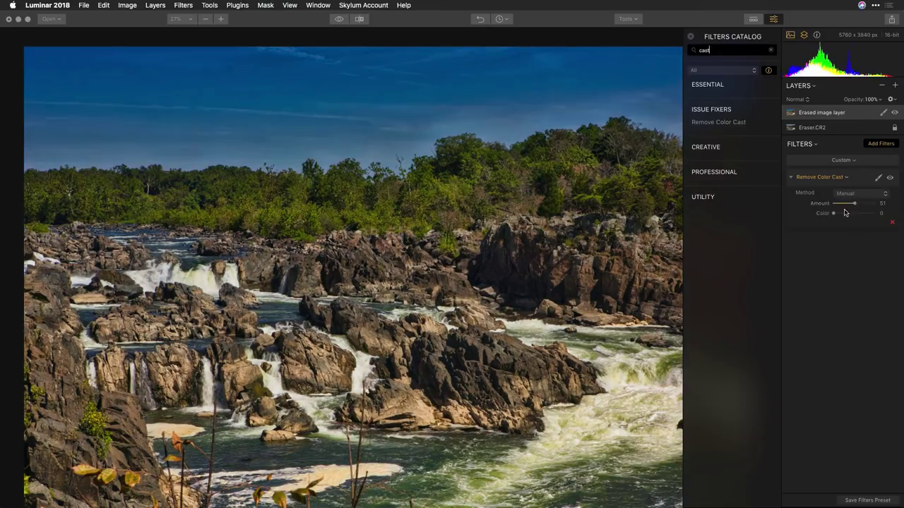
mouse_move(833, 213)
left_mouse_down()
mouse_move(870, 214)
mouse_move(831, 213)
mouse_move(864, 204)
mouse_move(825, 217)
left_mouse_up()
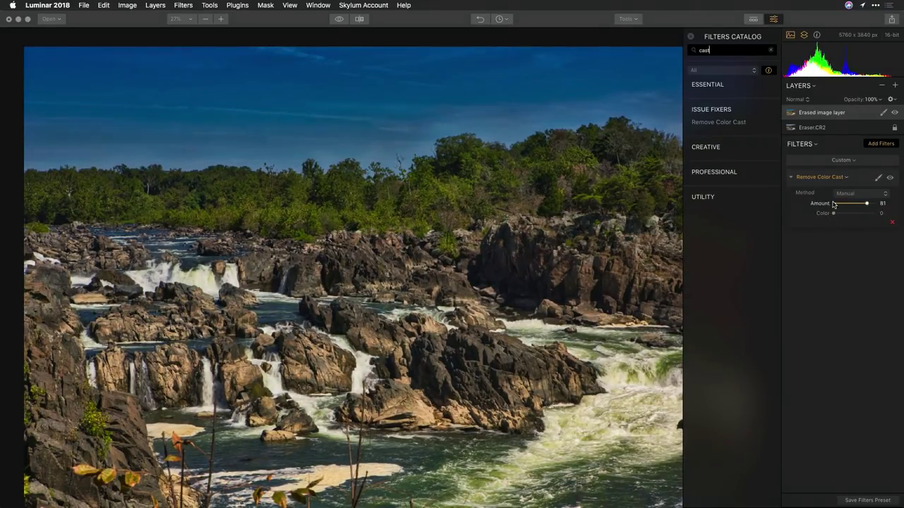
- Set the colour cast removal method to Auto #2 with amount 29 and compare the photo with the filter off and on
left_click(844, 193)
left_click(849, 181)
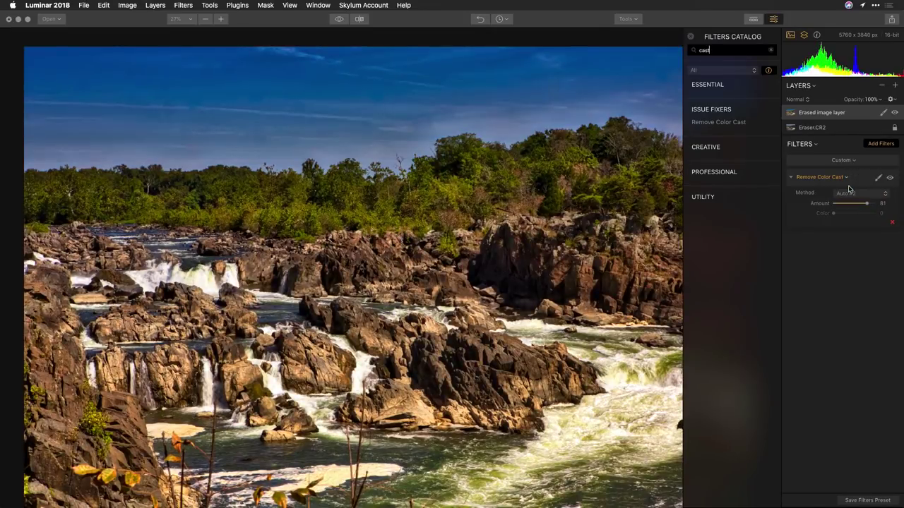
left_click_drag(852, 203, 846, 205)
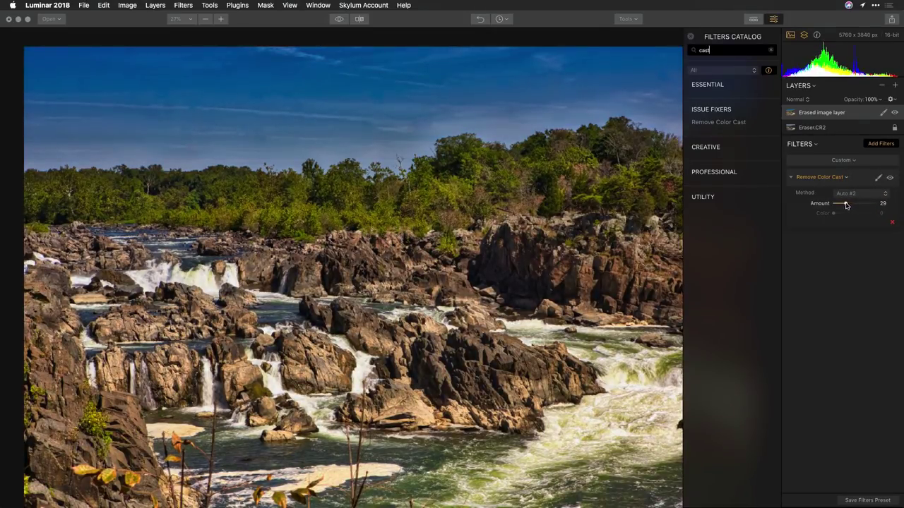
left_click(890, 179)
left_click(891, 180)
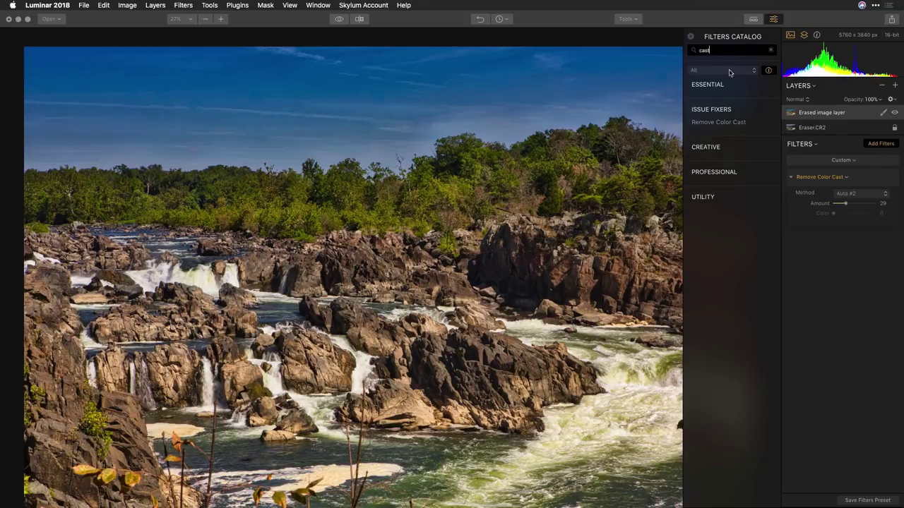
- Add the LUT Mapping filter and load the Film Style 1.cube lookup table from the Bonus LUTS folder
double_click(705, 51)
type("lut")
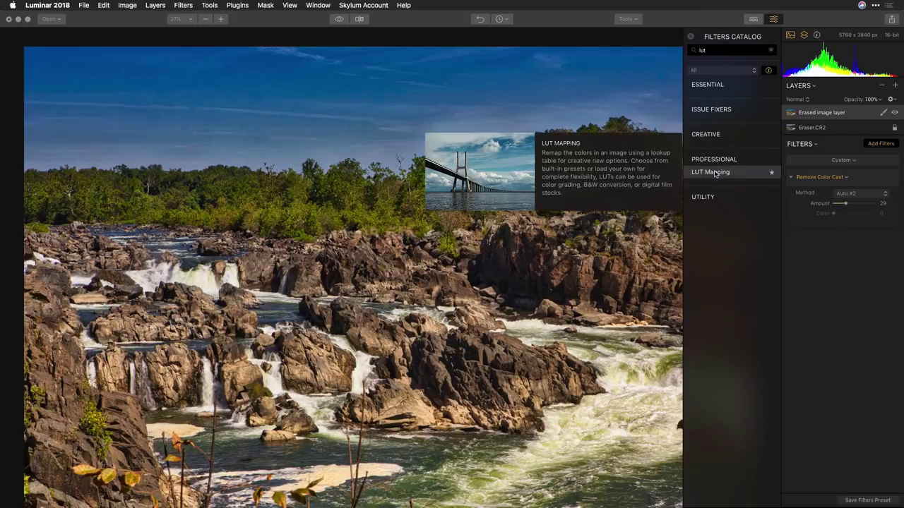
left_click(710, 172)
left_click(849, 261)
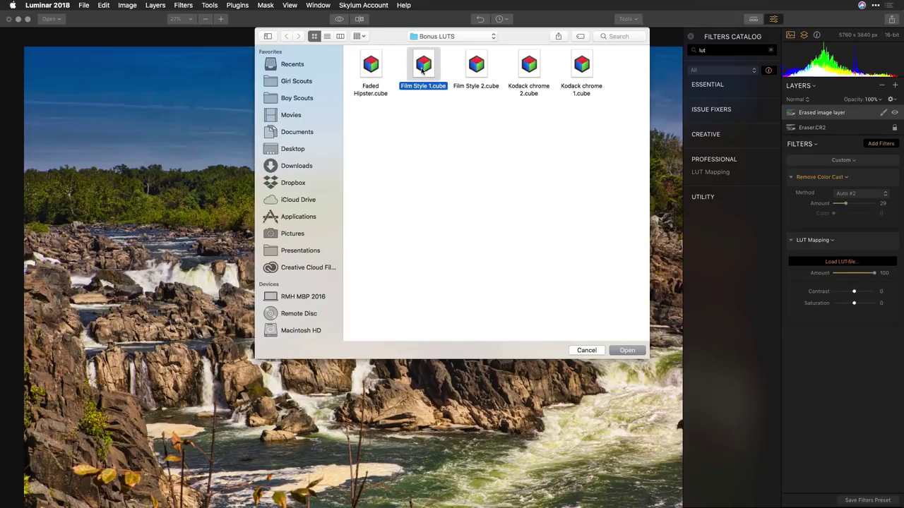
left_click(635, 351)
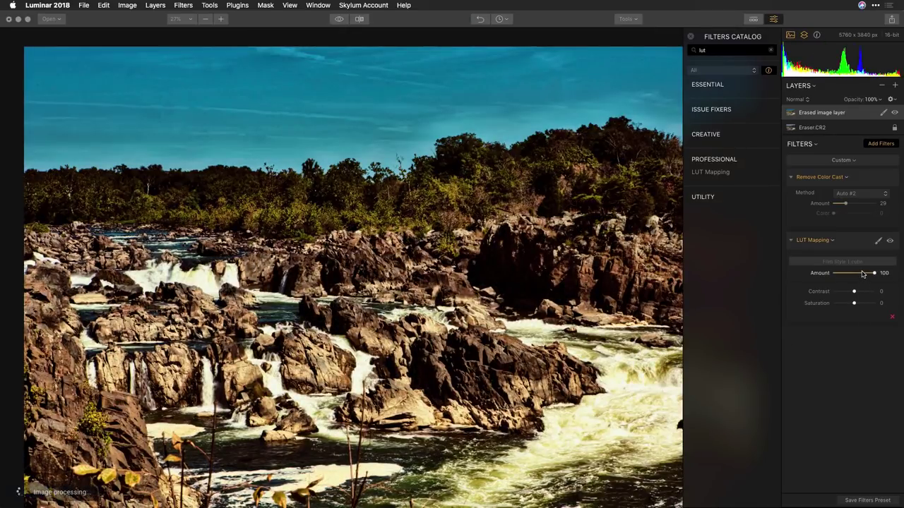
- Set the LUT Mapping amount to 43, saturation to 36 and contrast to 16
left_click_drag(863, 274, 861, 304)
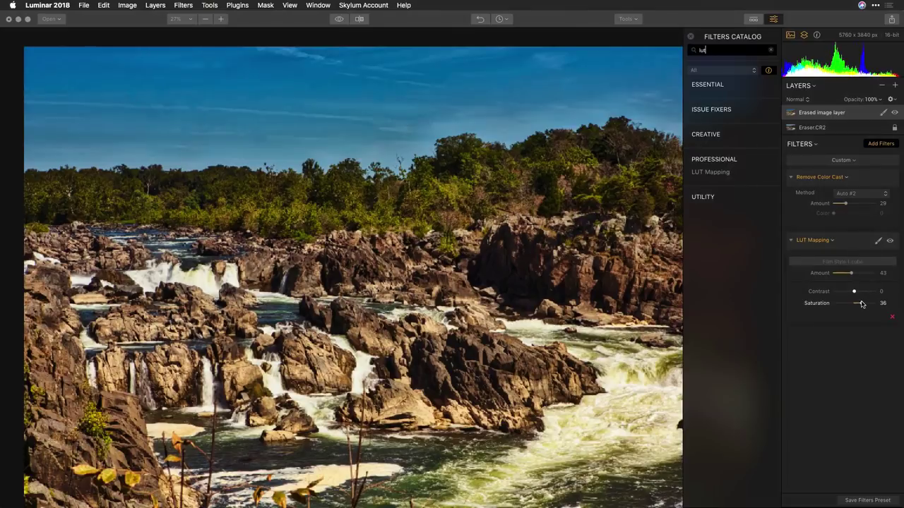
left_click(859, 291)
left_click_drag(858, 292, 857, 292)
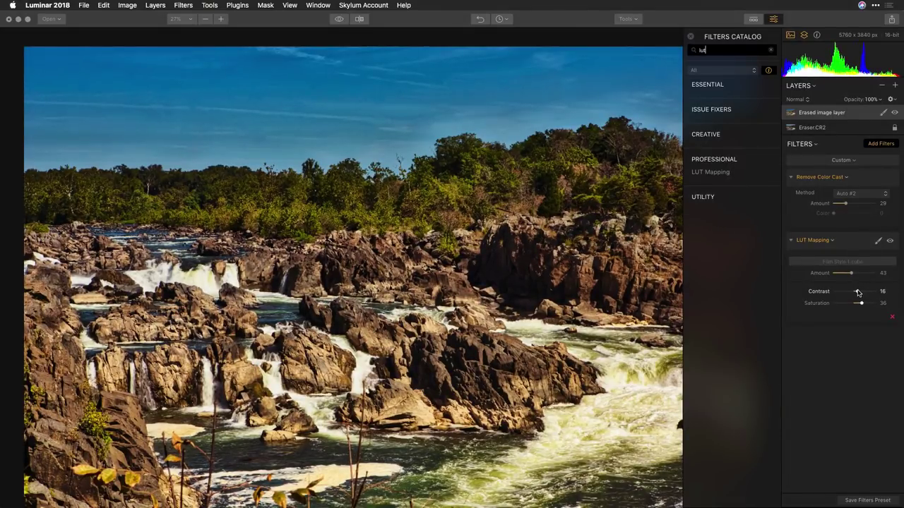
- Add the Sun Rays filter and place the sun centre on the treeline at X 47, Y 26
mouse_move(761, 165)
key("Down")
type("sun ray")
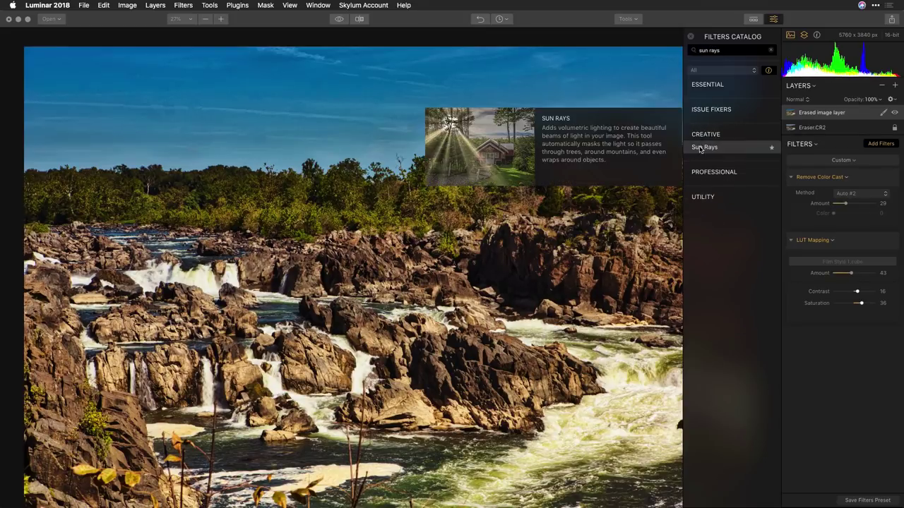
left_click(699, 148)
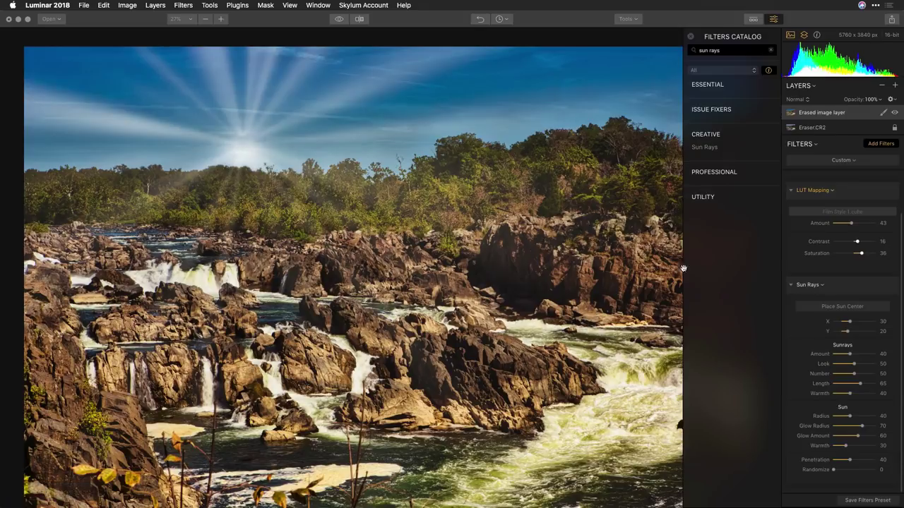
left_click(809, 310)
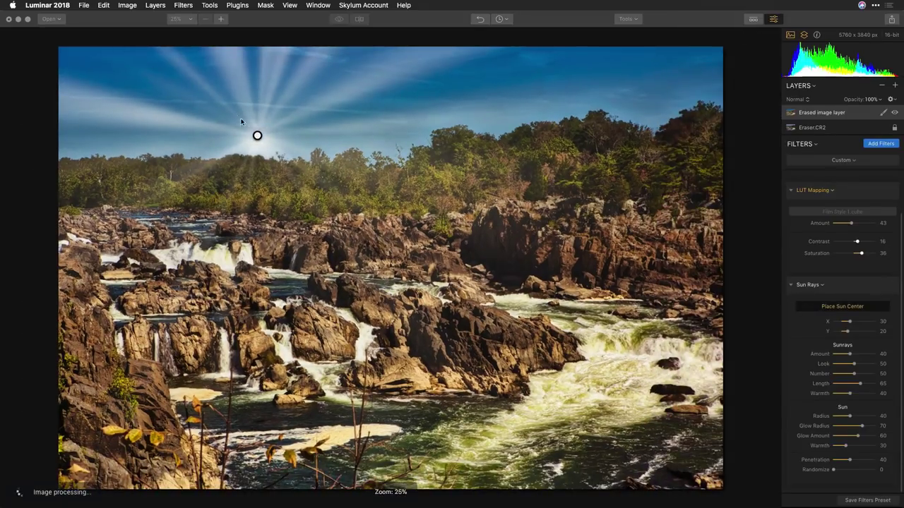
mouse_move(258, 135)
left_mouse_down()
mouse_move(345, 158)
mouse_move(340, 148)
mouse_move(357, 142)
mouse_move(372, 164)
left_mouse_up()
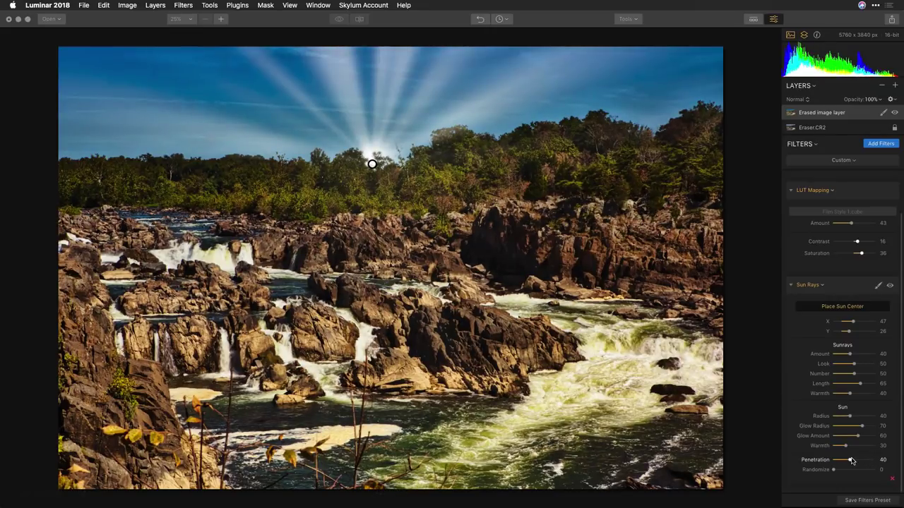
- Set the sun warmth to 89 and the sunrays warmth to 73, and move the sun centre to X 30, Y 24
left_click_drag(849, 459, 869, 449)
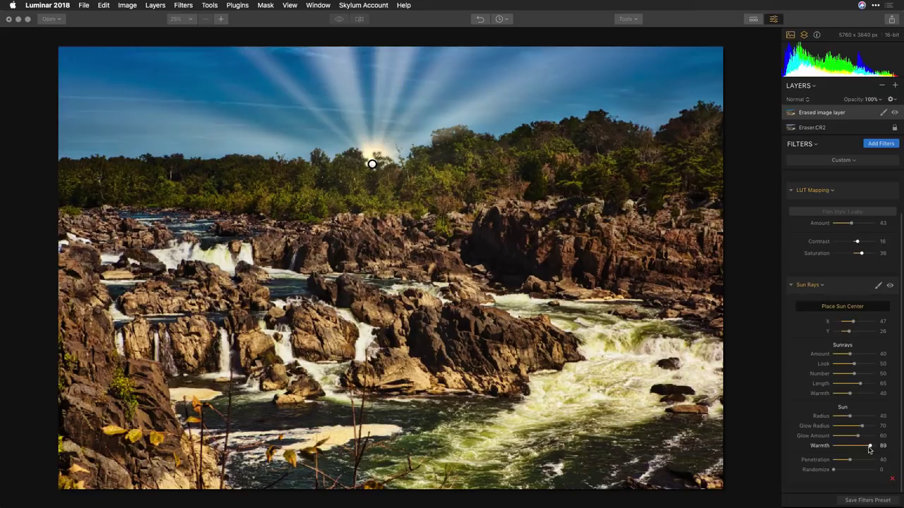
left_click_drag(849, 393, 866, 396)
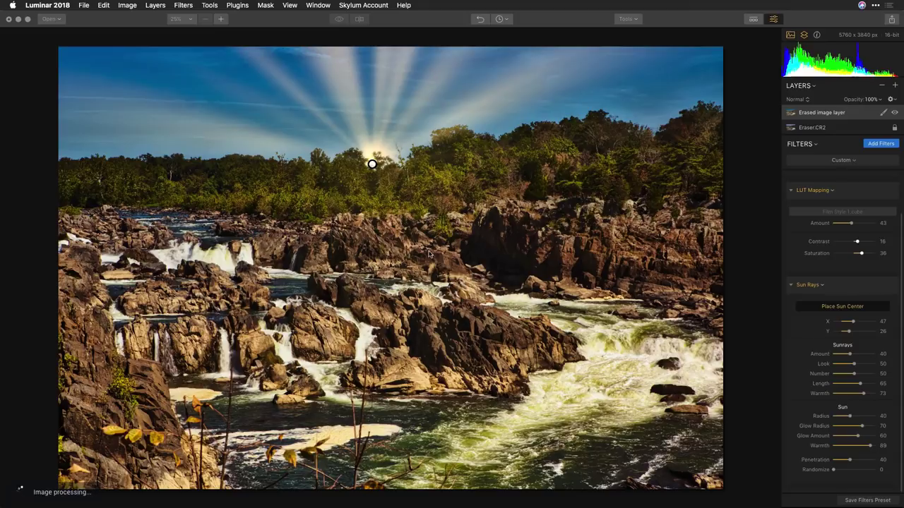
left_click_drag(372, 164, 261, 156)
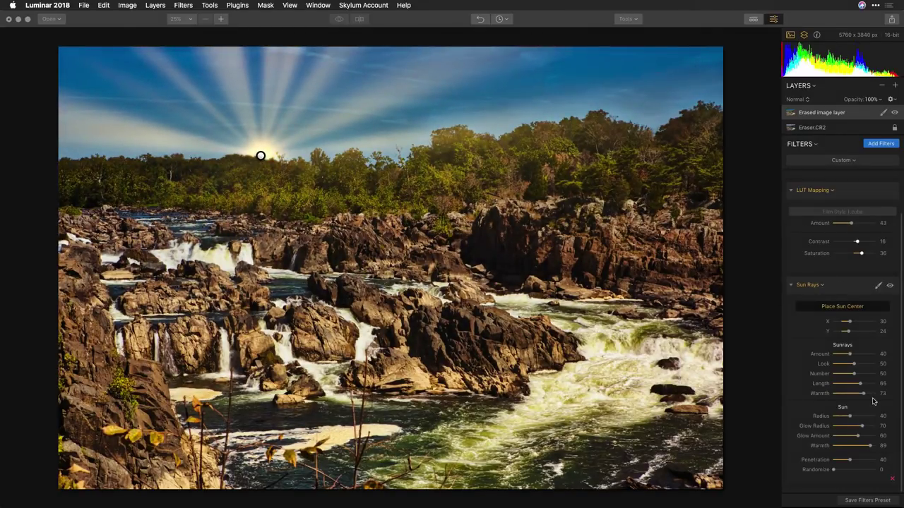
- Set the sunrays amount to 17, look 54, number 24 and length 10, and move the sun centre to X 12, Y 24
left_click_drag(850, 355, 838, 384)
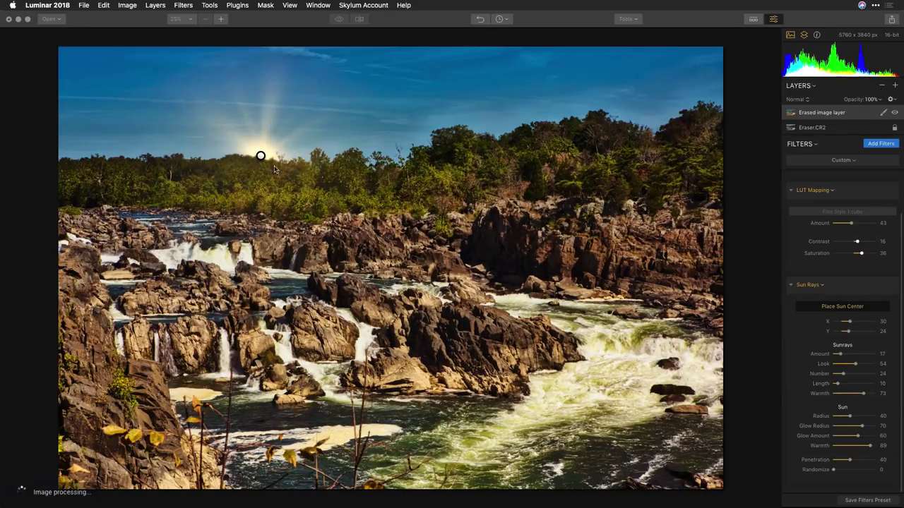
mouse_move(261, 155)
left_mouse_down()
mouse_move(226, 145)
mouse_move(195, 153)
mouse_move(119, 111)
mouse_move(74, 65)
left_mouse_up()
left_click_drag(129, 141, 139, 156)
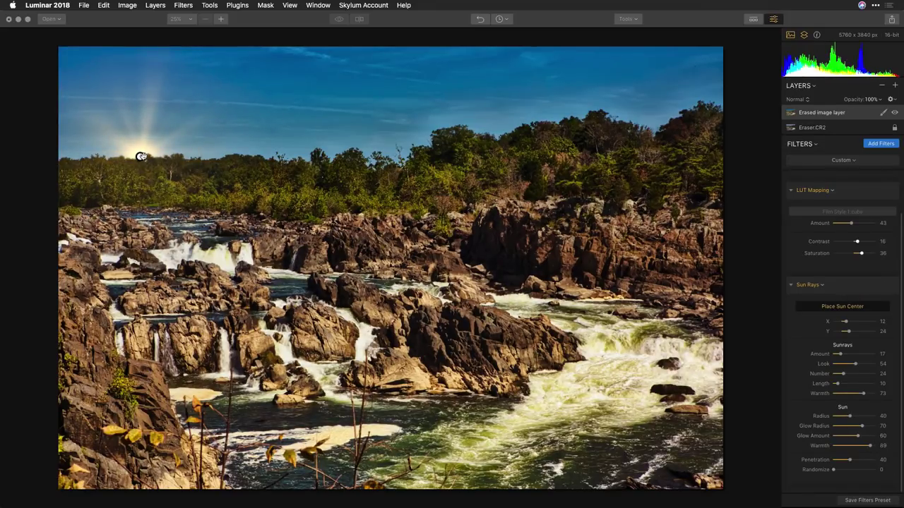
- Move the sun centre to X -2, Y -2, just outside the sky corner, and set the sunrays length to 100
left_click_drag(140, 156, 42, 36)
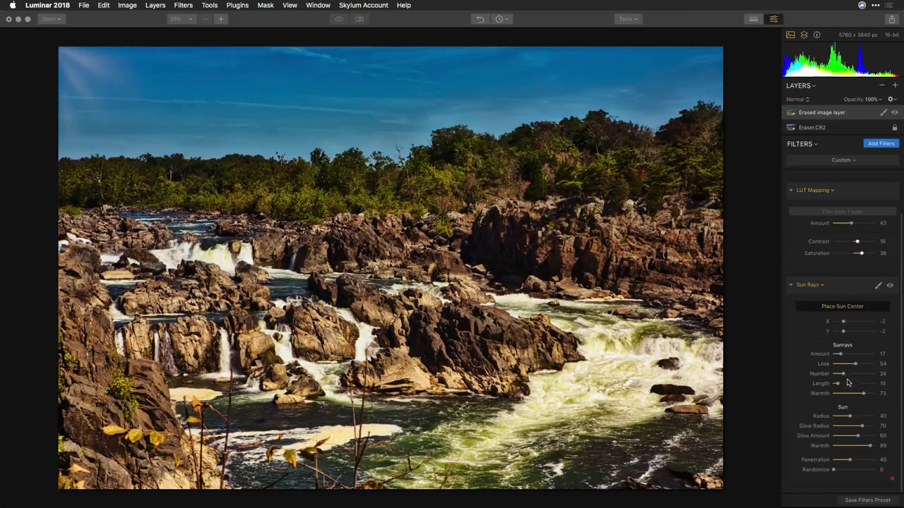
left_click_drag(838, 384, 885, 386)
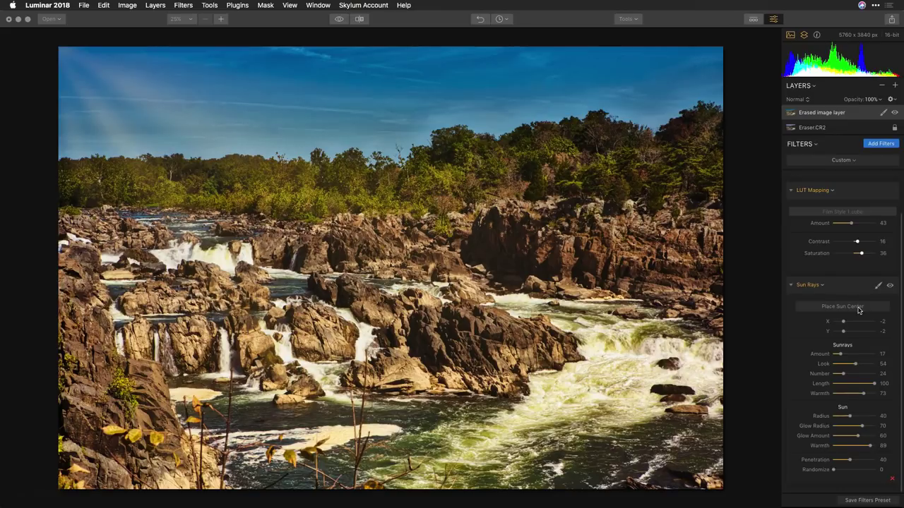
- Open SunRays.NEF from the L18 QuickStart folder and load the Essentials - 2018 workspace
key("super+o")
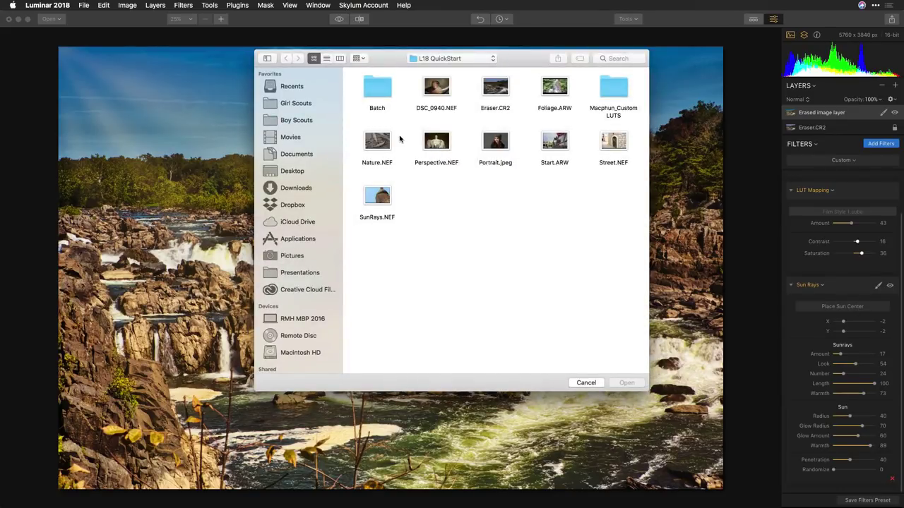
double_click(379, 198)
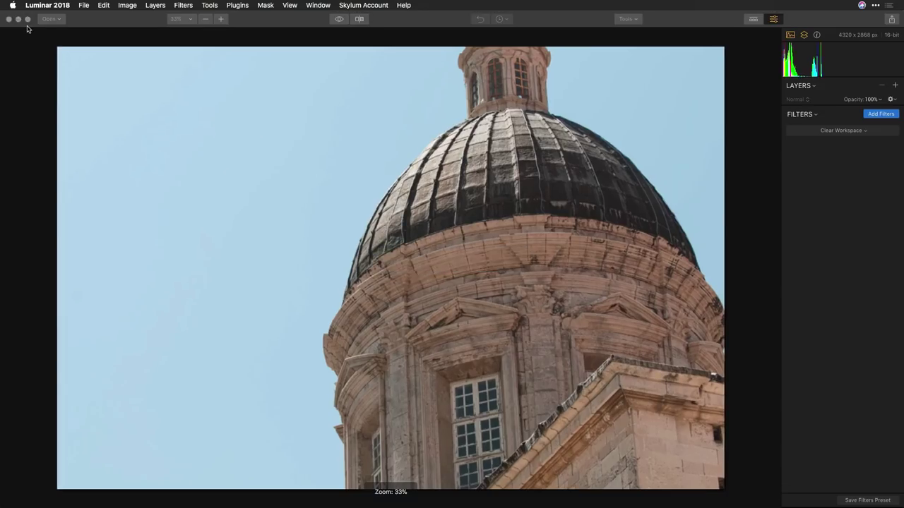
left_click(861, 131)
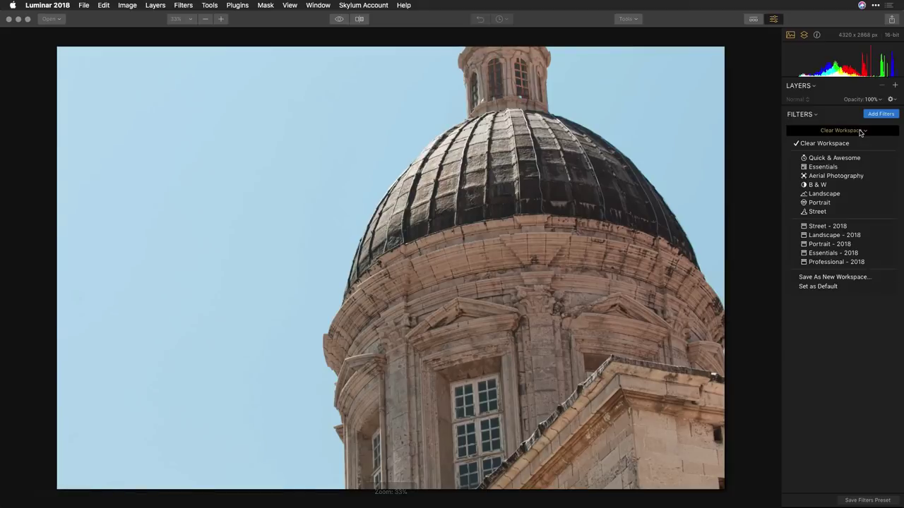
left_click(852, 252)
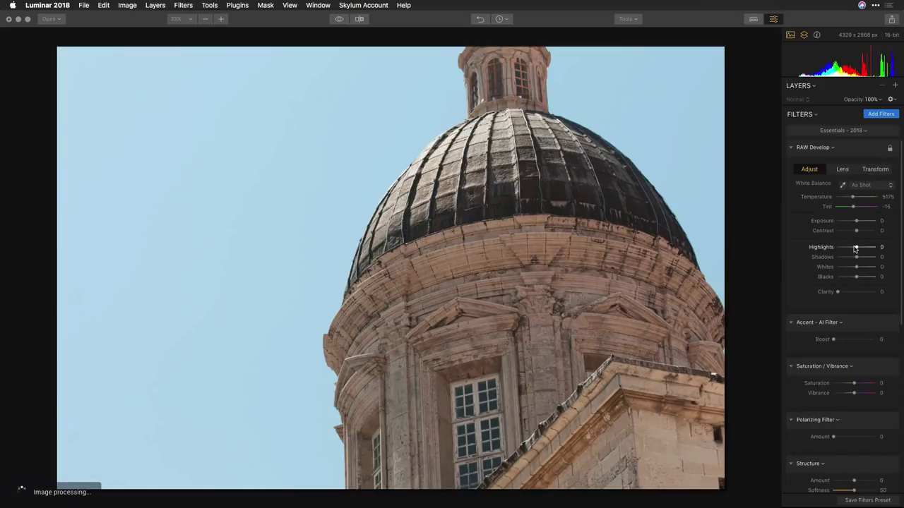
- Set the RAW Develop highlights to -100, shadows to 28, clarity to 1 and contrast to 41
mouse_move(854, 249)
left_mouse_down()
mouse_move(822, 249)
mouse_move(869, 260)
mouse_move(861, 257)
left_mouse_up()
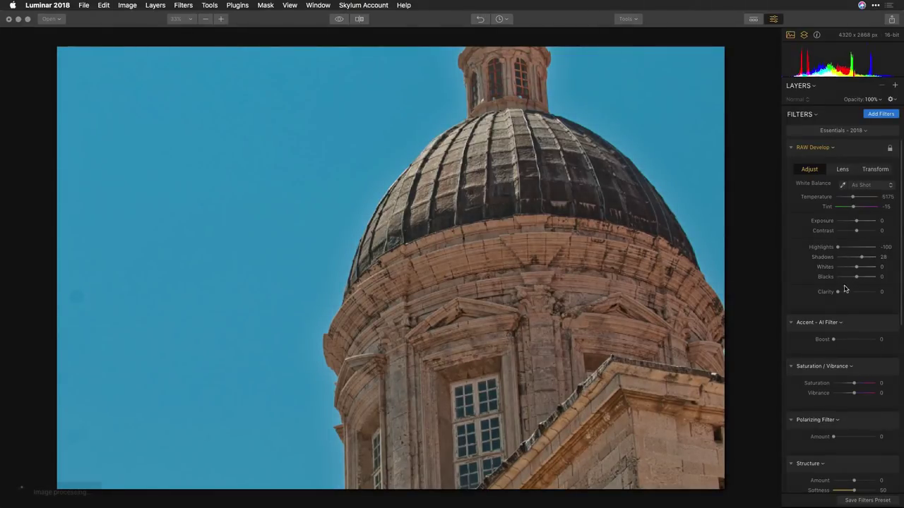
left_click_drag(837, 291, 854, 293)
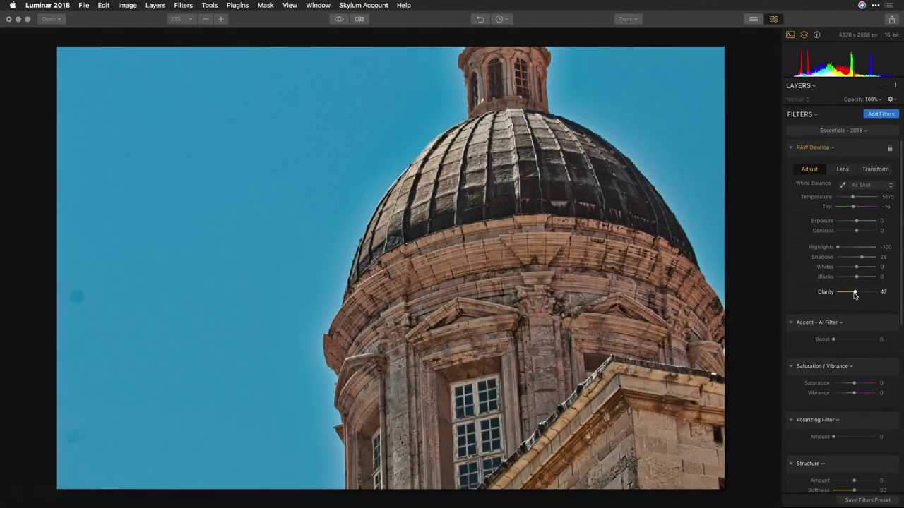
double_click(838, 247)
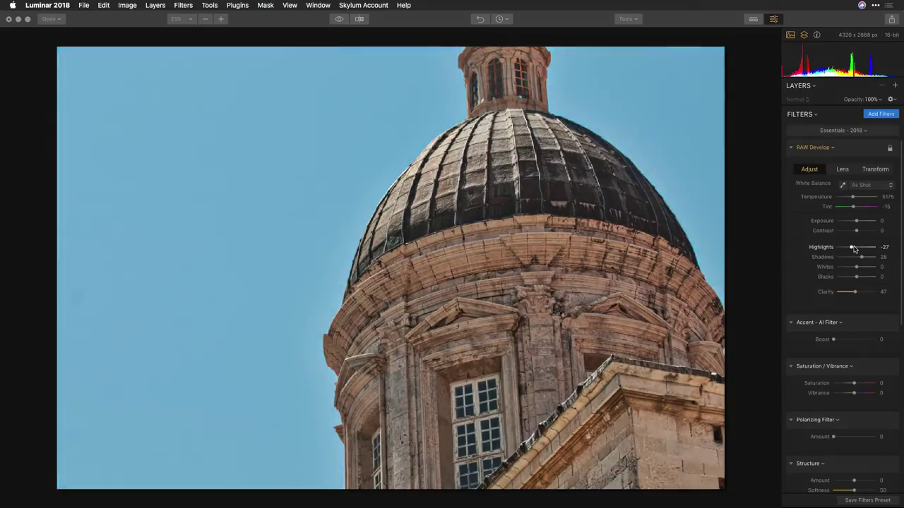
key("ctrl+z")
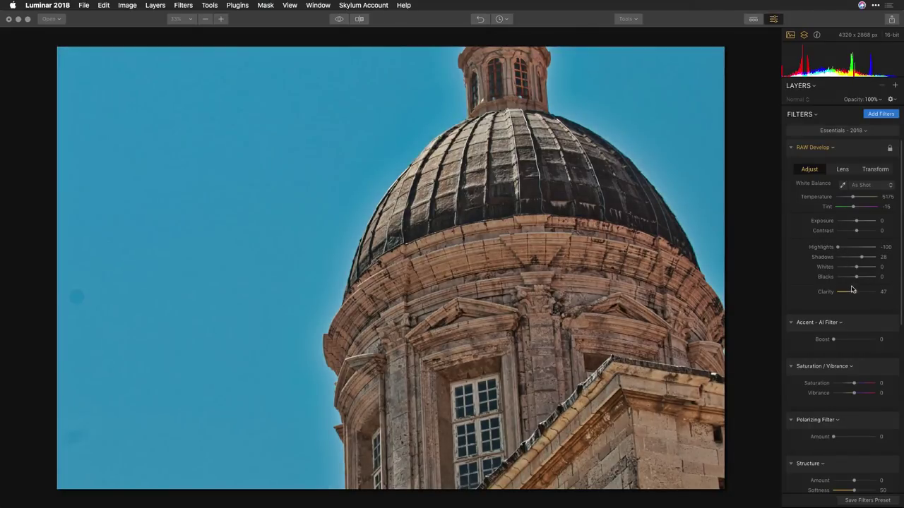
left_click_drag(854, 293, 832, 295)
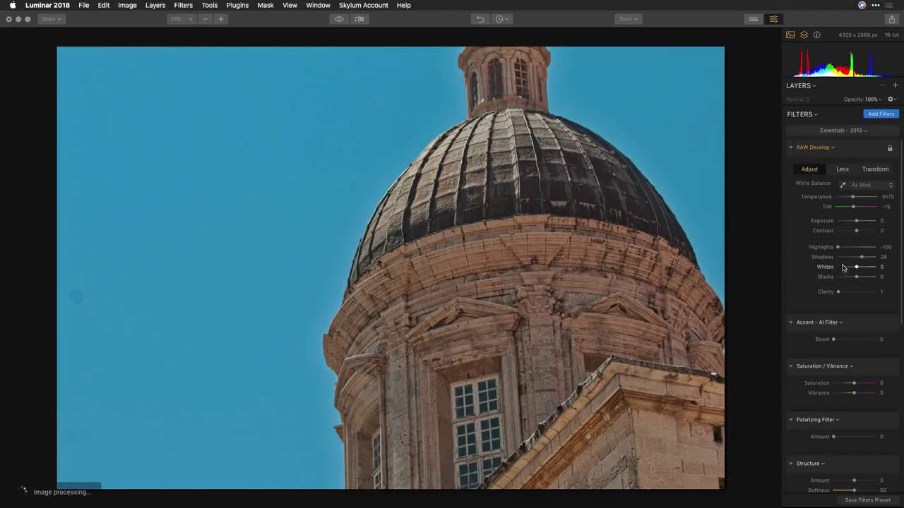
left_click_drag(856, 231, 863, 236)
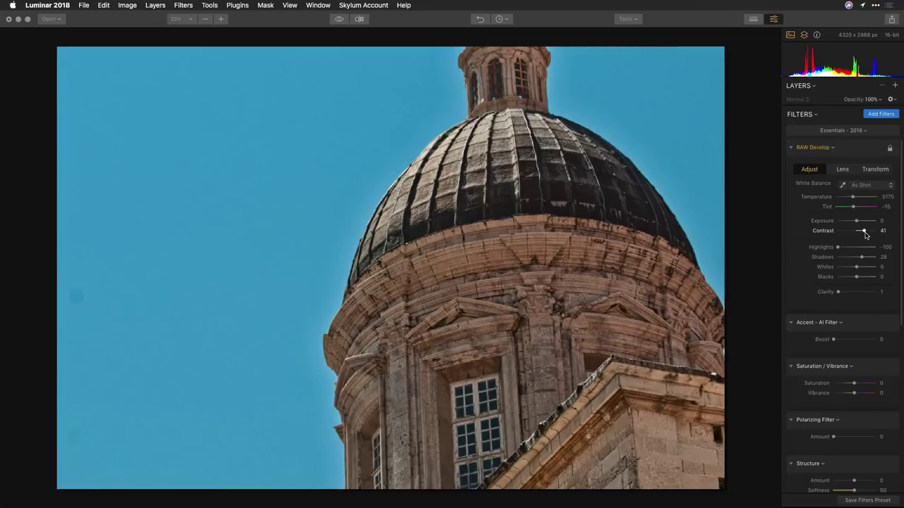
- Set the Accent - AI Filter boost to 10 and the Polarizing Filter amount to 45
mouse_move(833, 340)
left_mouse_down()
mouse_move(851, 341)
mouse_move(840, 343)
left_mouse_up()
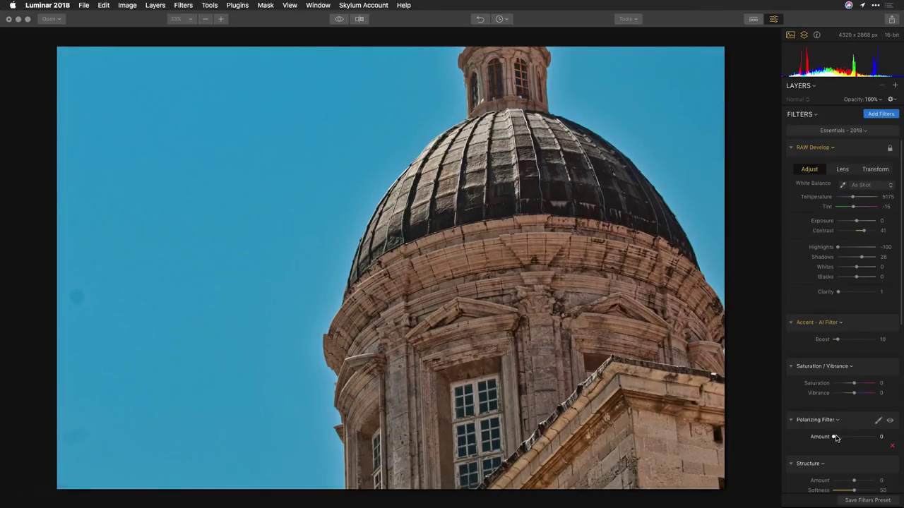
left_click_drag(833, 437, 852, 440)
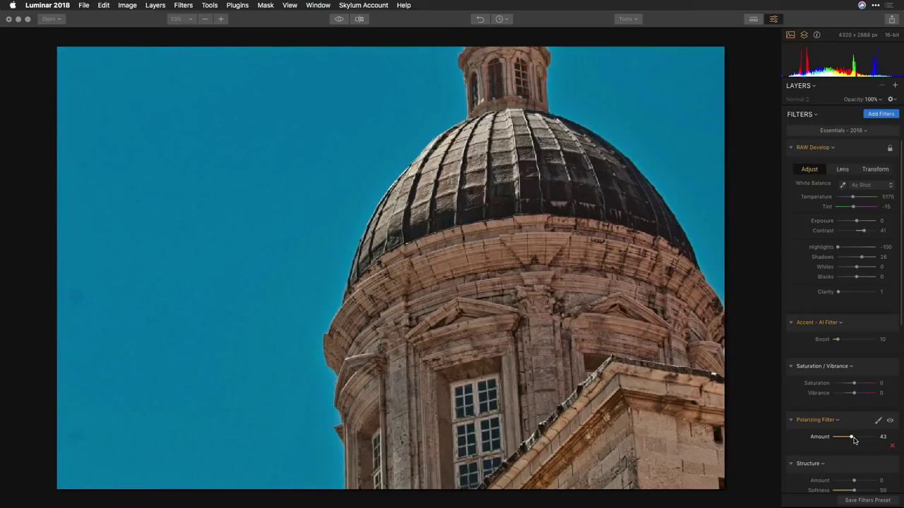
left_click_drag(854, 439, 855, 439)
- Add the HSL filter and set its aqua hue to -28 and blue hue to -6
scroll(855, 440, "down", 2)
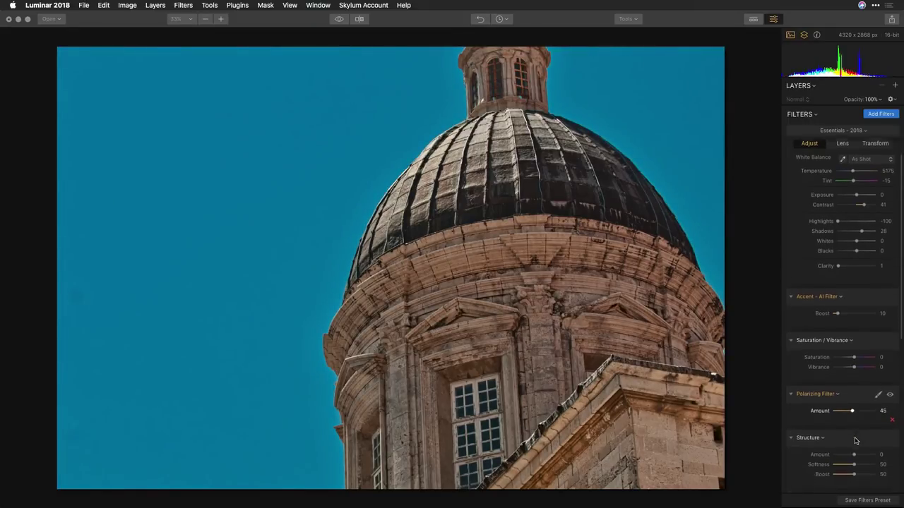
scroll(855, 440, "down", 1)
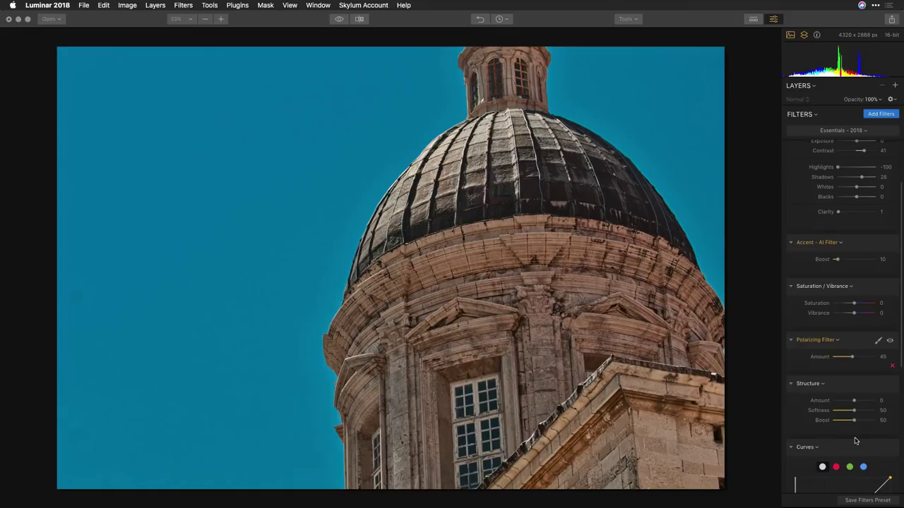
scroll(854, 441, "down", 10)
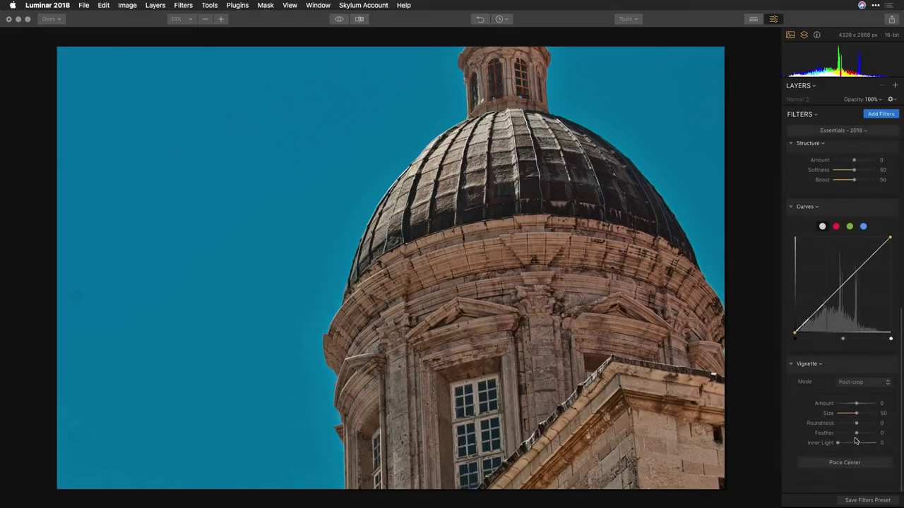
left_click(869, 115)
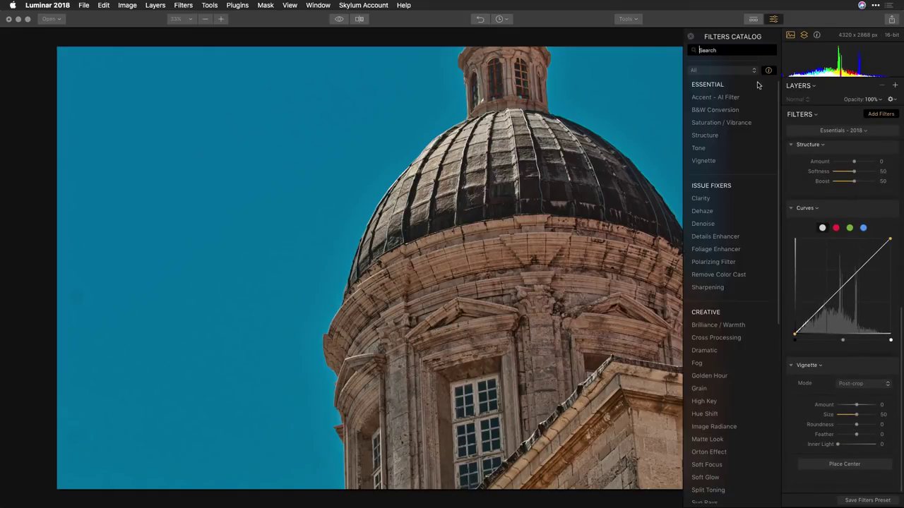
type("hsl")
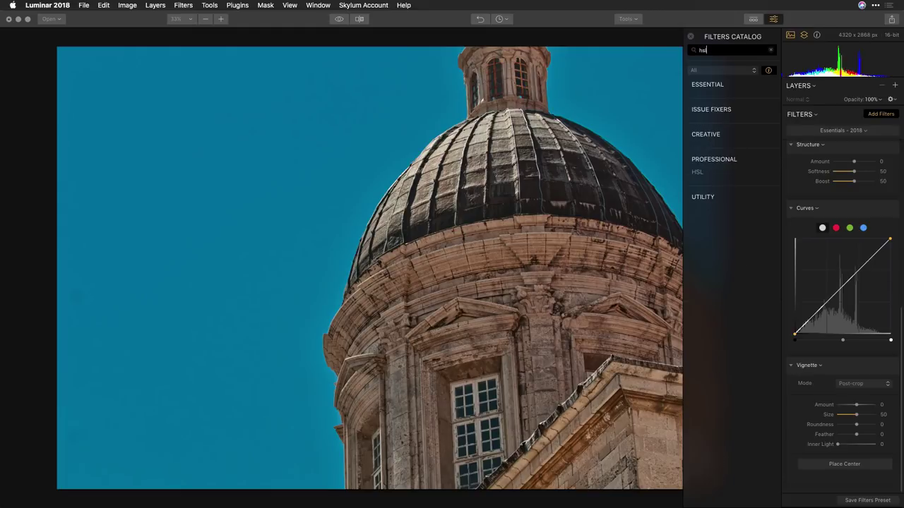
left_click(697, 172)
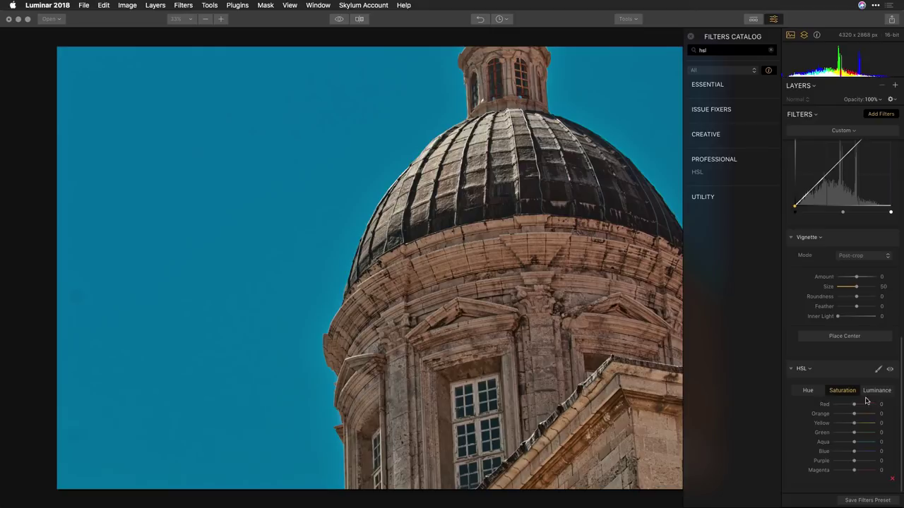
left_click(809, 390)
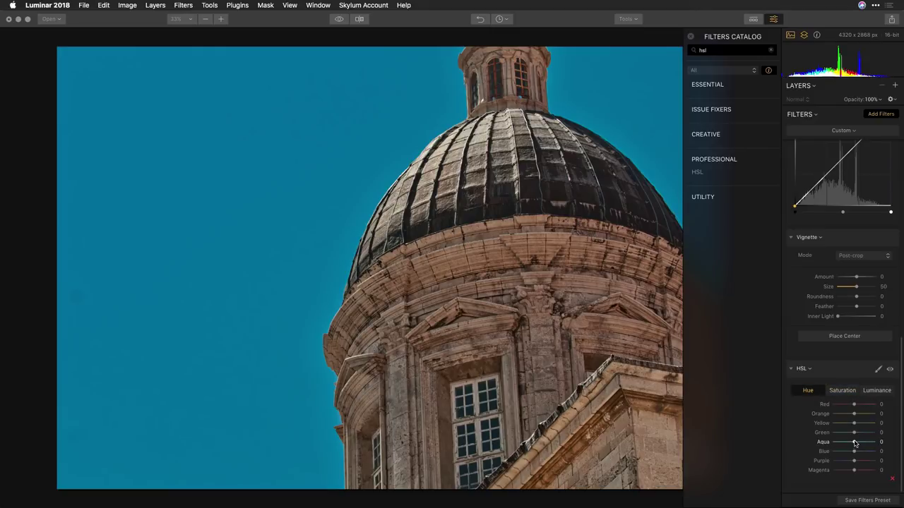
mouse_move(852, 442)
left_mouse_down()
mouse_move(826, 442)
mouse_move(862, 455)
mouse_move(852, 454)
left_mouse_up()
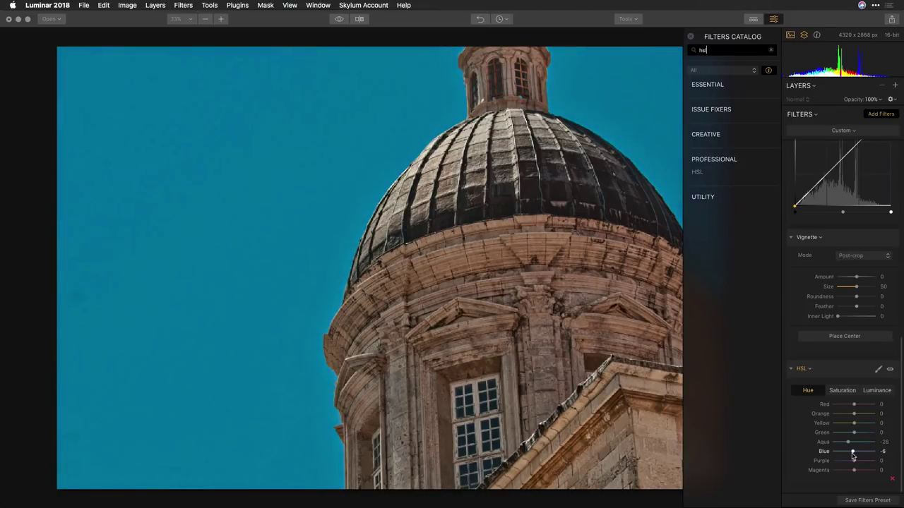
- Set the HSL blue saturation to -20, raise the red and orange saturation, and set the orange luminance to -33
left_click(851, 392)
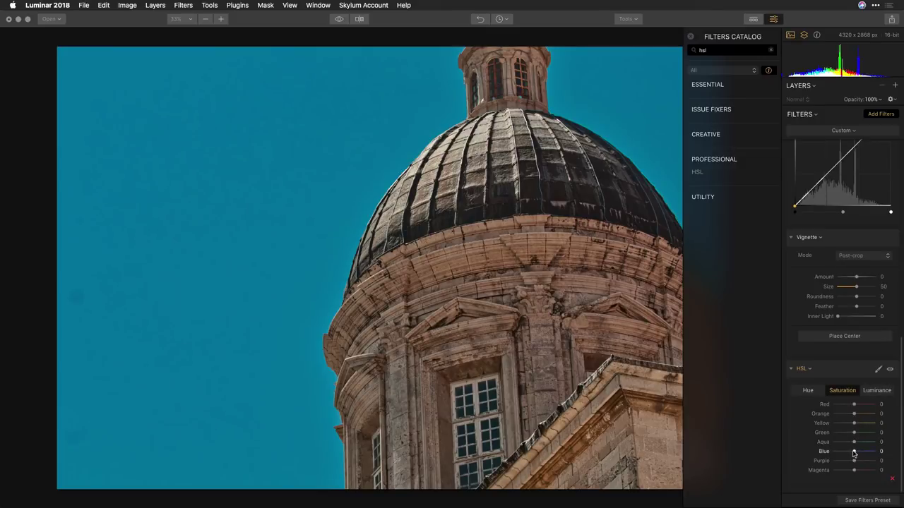
left_click_drag(853, 452, 848, 456)
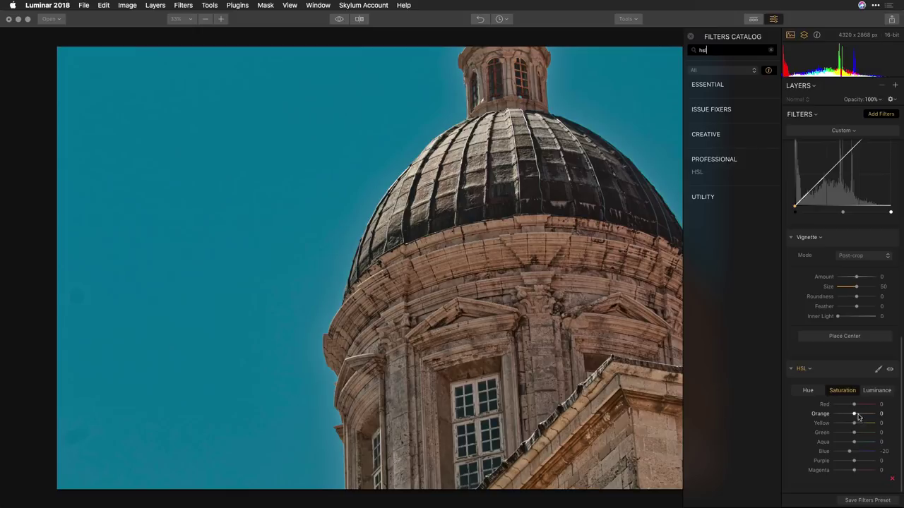
left_click_drag(853, 404, 865, 416)
left_click(867, 391)
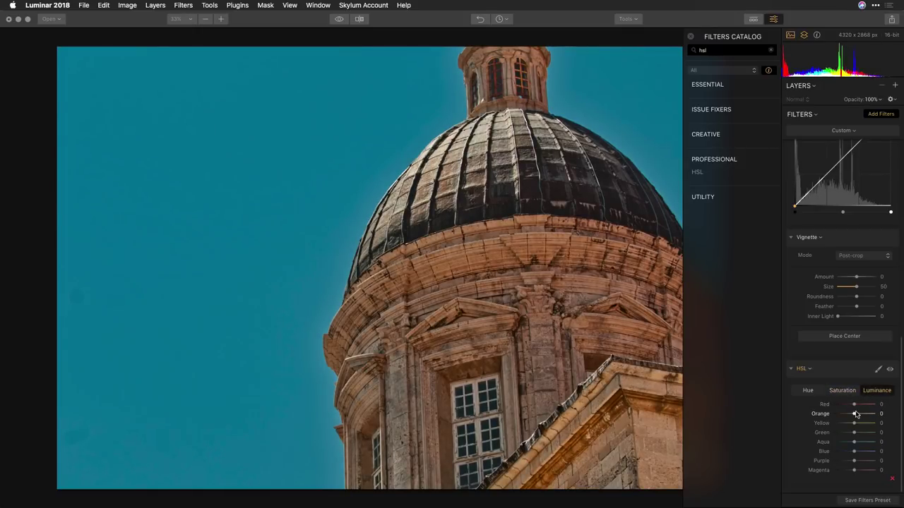
left_click_drag(852, 415, 847, 416)
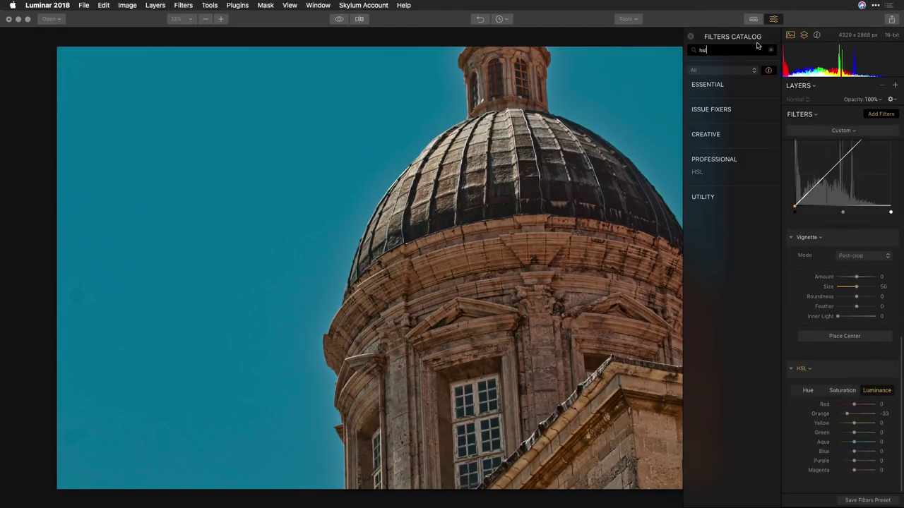
- Add a second Structure filter below HSL with amount 20 and softness 61
type("stru")
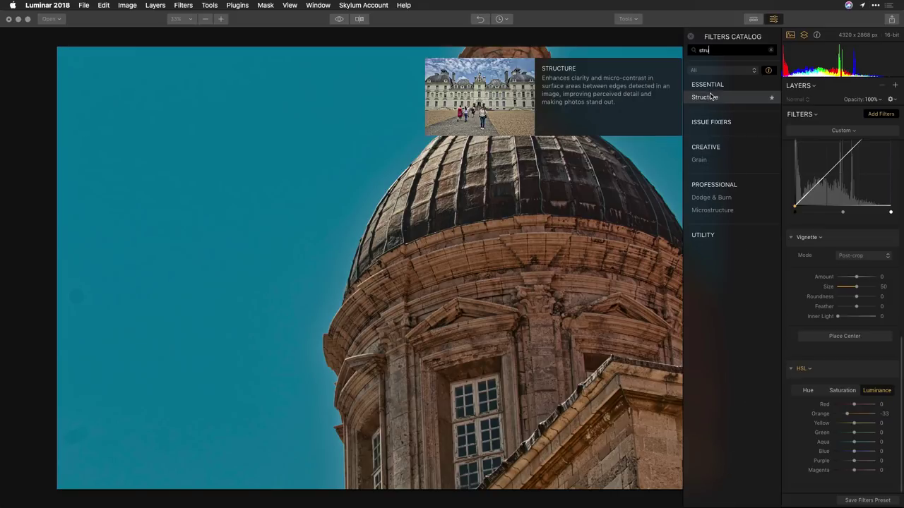
left_click(710, 96)
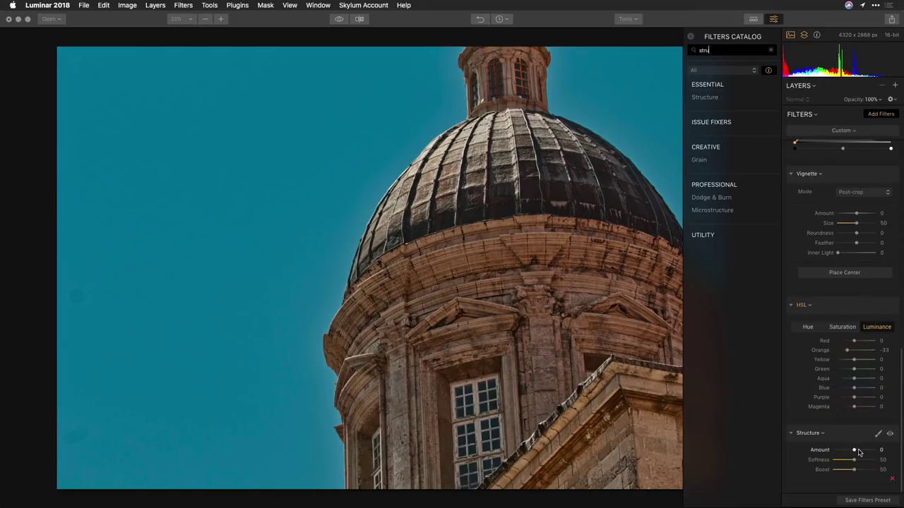
mouse_move(858, 452)
left_mouse_down()
mouse_move(850, 455)
mouse_move(862, 454)
left_mouse_up()
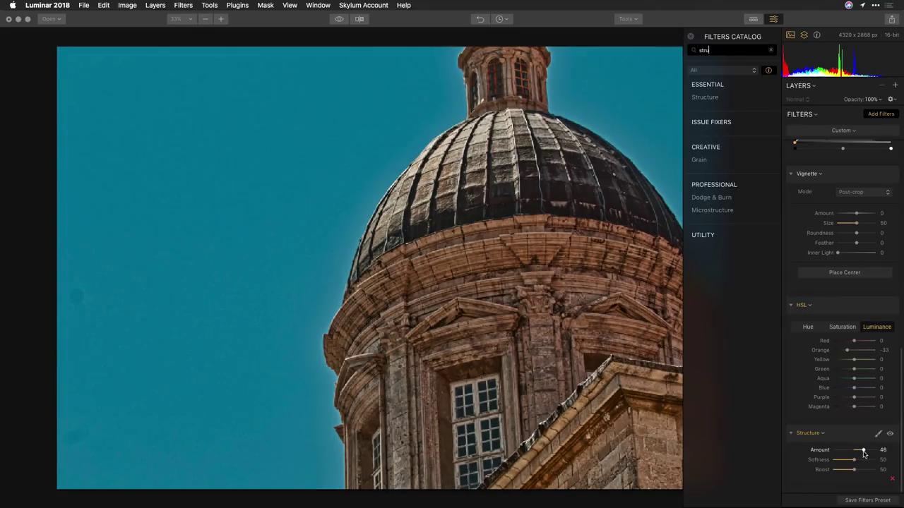
left_click_drag(856, 464, 858, 460)
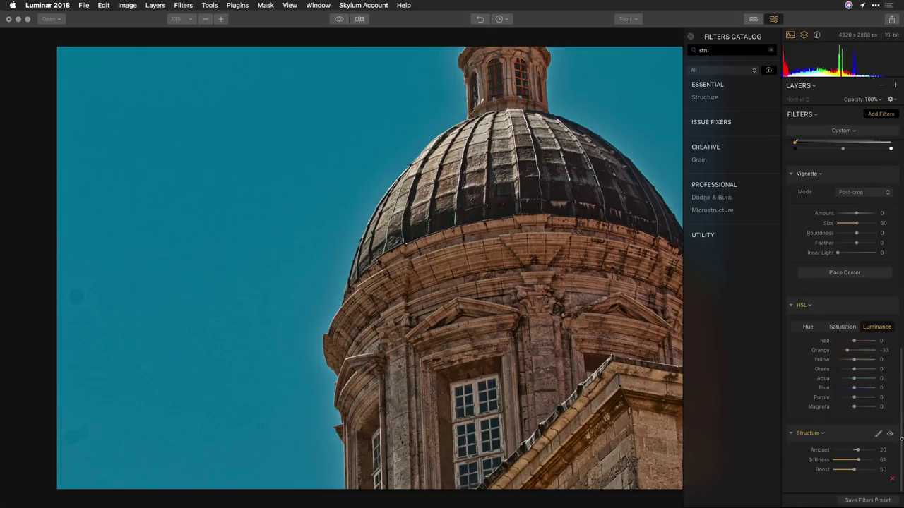
- Create a luminosity mask on the second Structure filter and, with the mask overlay shown, brush over the sky along the photo's left edge
left_click(879, 434)
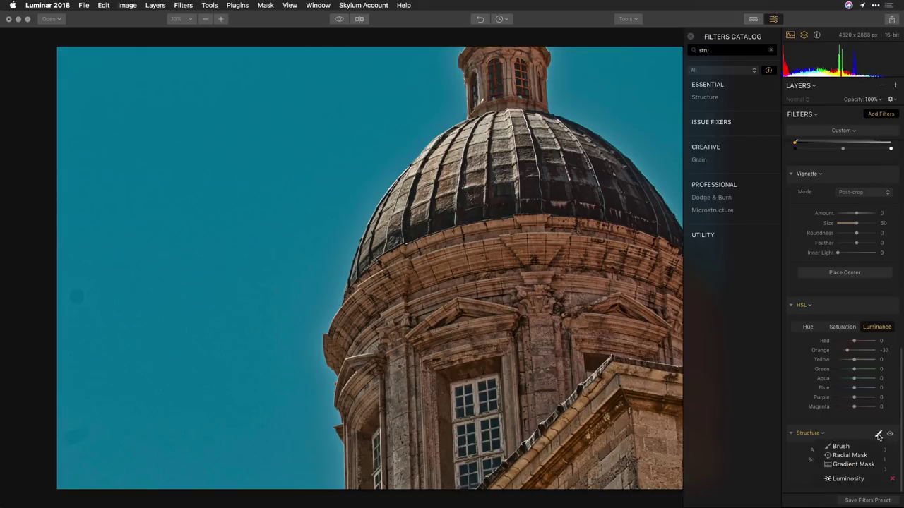
left_click(847, 478)
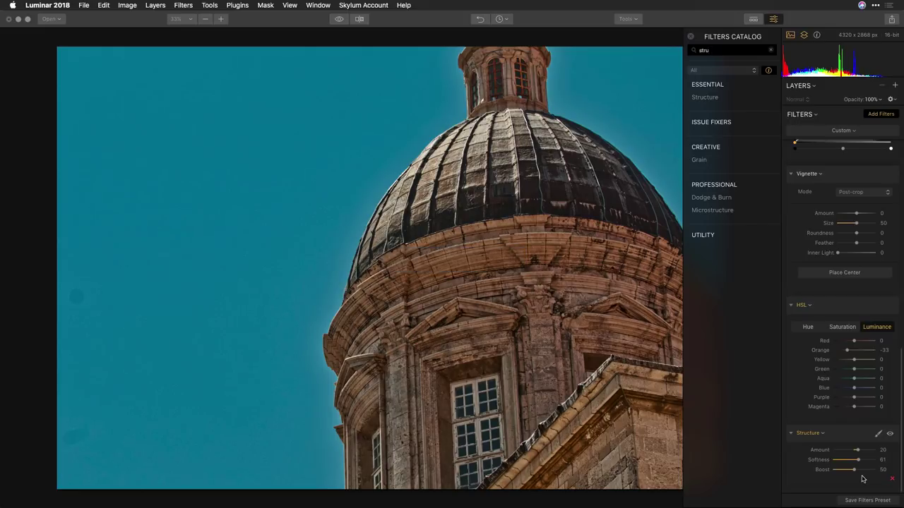
left_click(878, 433)
left_click(840, 446)
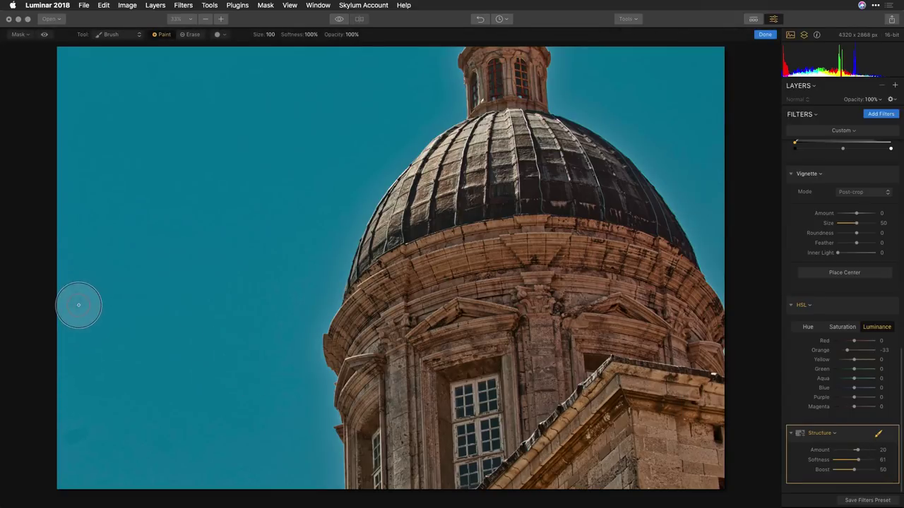
left_click(45, 35)
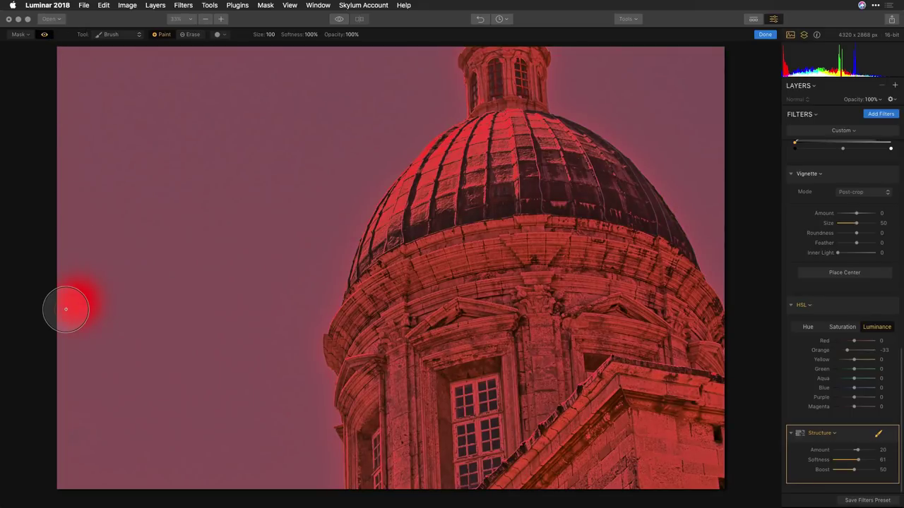
mouse_move(71, 306)
left_mouse_down()
mouse_move(70, 272)
mouse_move(76, 496)
mouse_move(85, 252)
mouse_move(55, 156)
mouse_move(67, 70)
mouse_move(95, 362)
mouse_move(109, 339)
mouse_move(134, 56)
left_mouse_up()
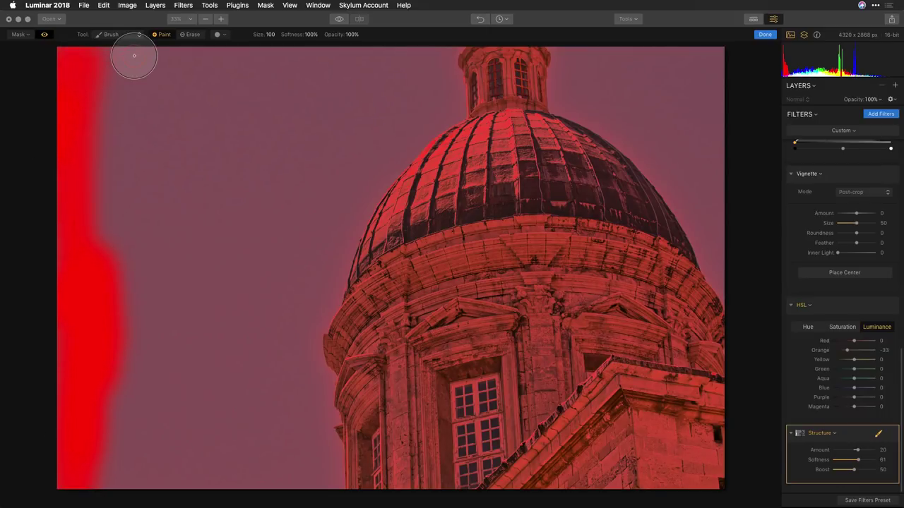
- Add a horizontal gradient to the Structure mask, fading from the photo's left edge toward the dome, and finish mask editing
left_click(113, 34)
left_click(118, 43)
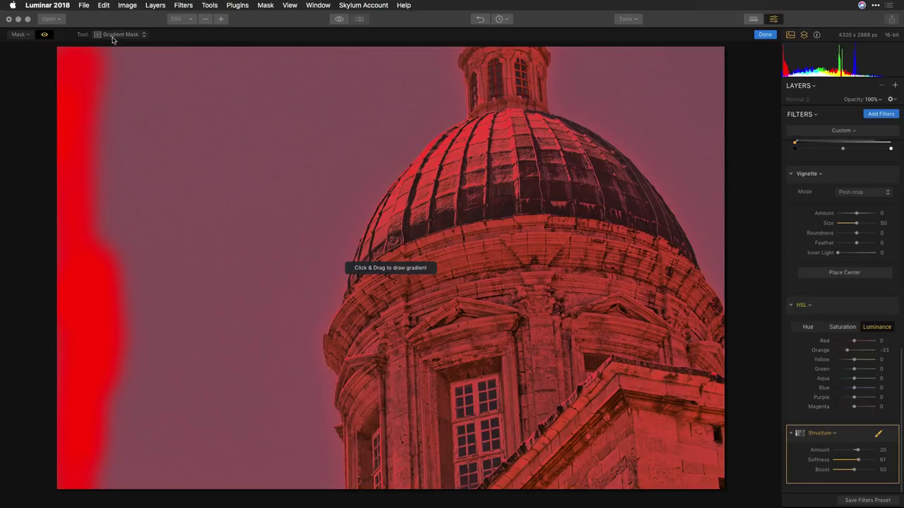
left_click_drag(82, 256, 308, 258)
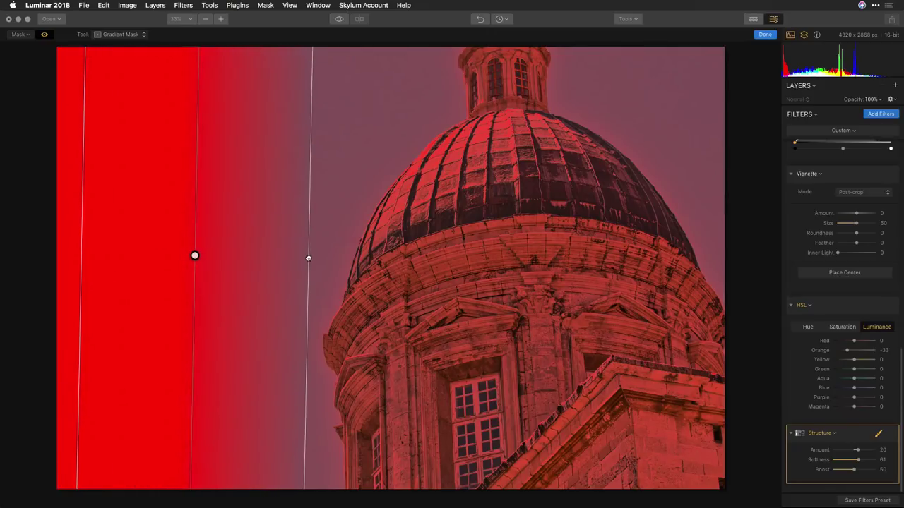
left_click(764, 35)
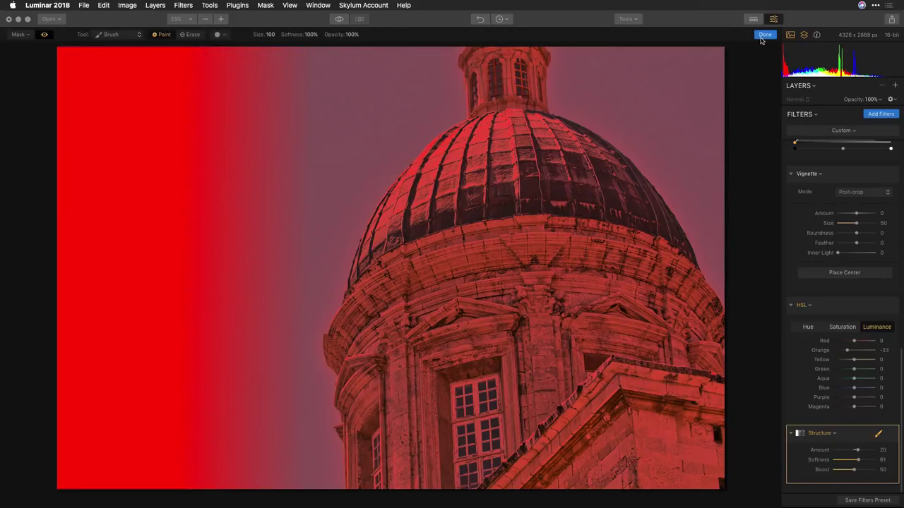
left_click(764, 34)
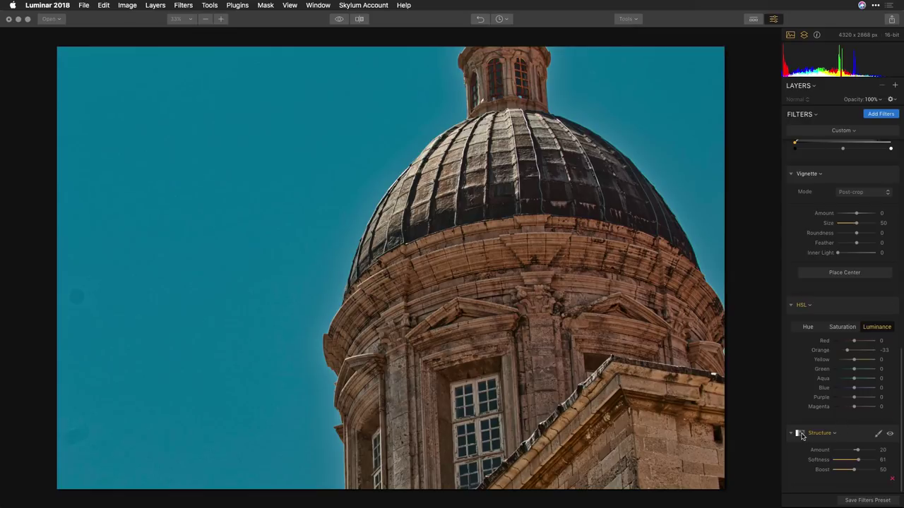
- Invert the mask of the second Structure filter
left_click(878, 433)
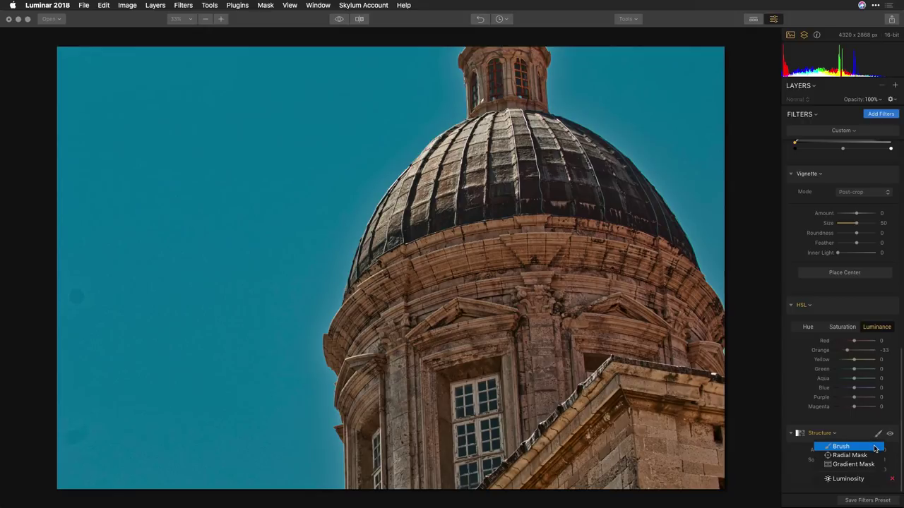
left_click(835, 435)
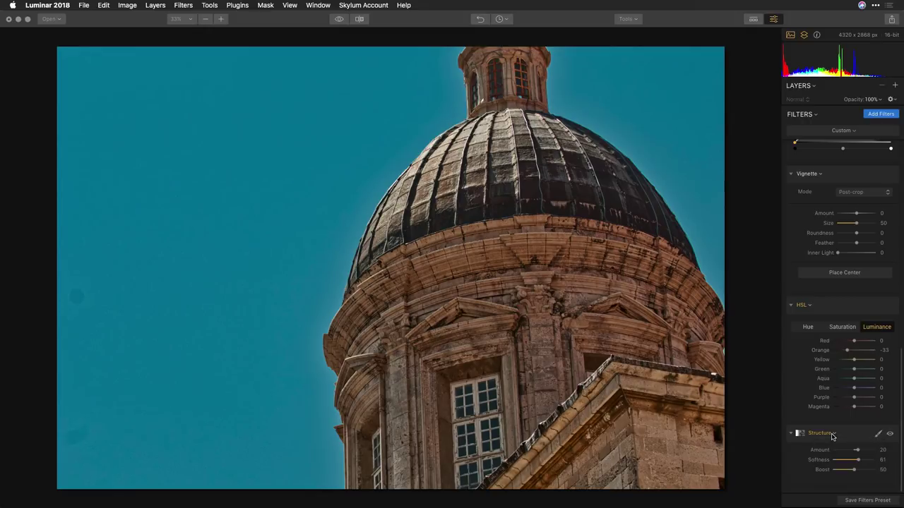
left_click(826, 433)
mouse_move(832, 437)
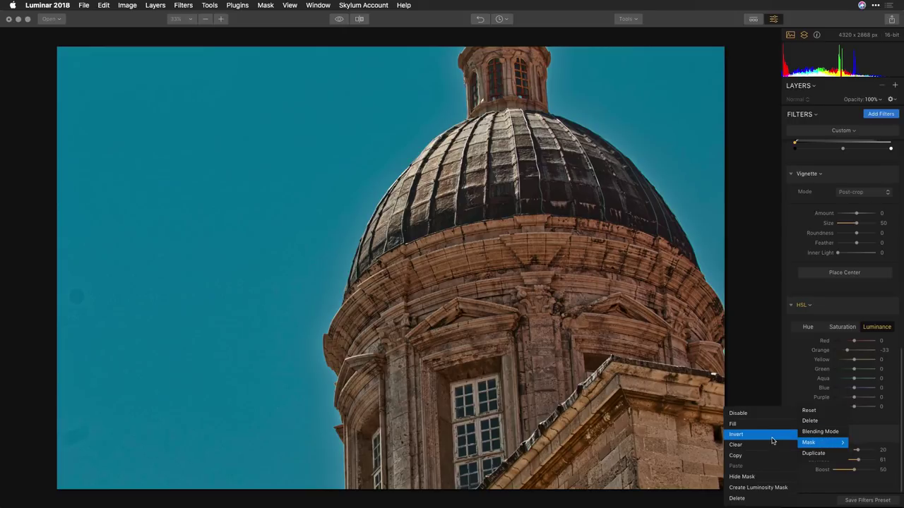
left_click(769, 435)
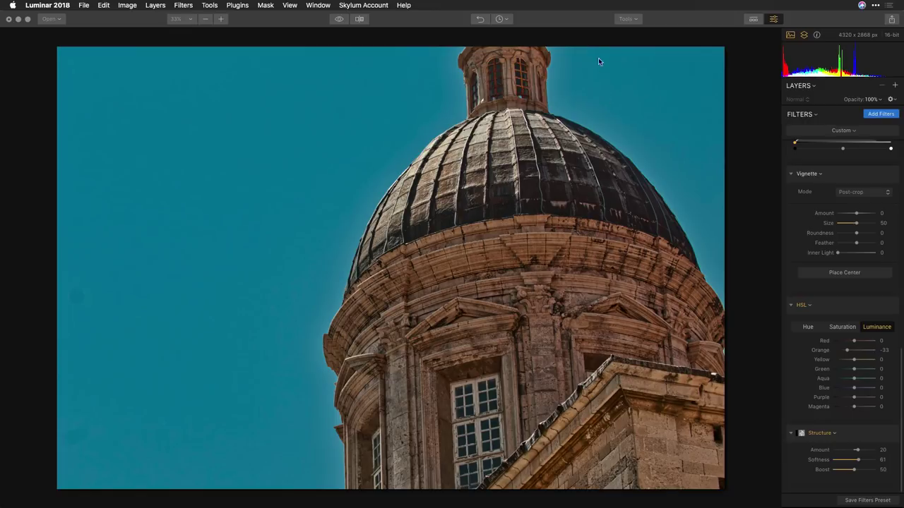
- Erase the dark spot in the sky near the photo's left edge with the Erase tool at size 20
left_click(635, 20)
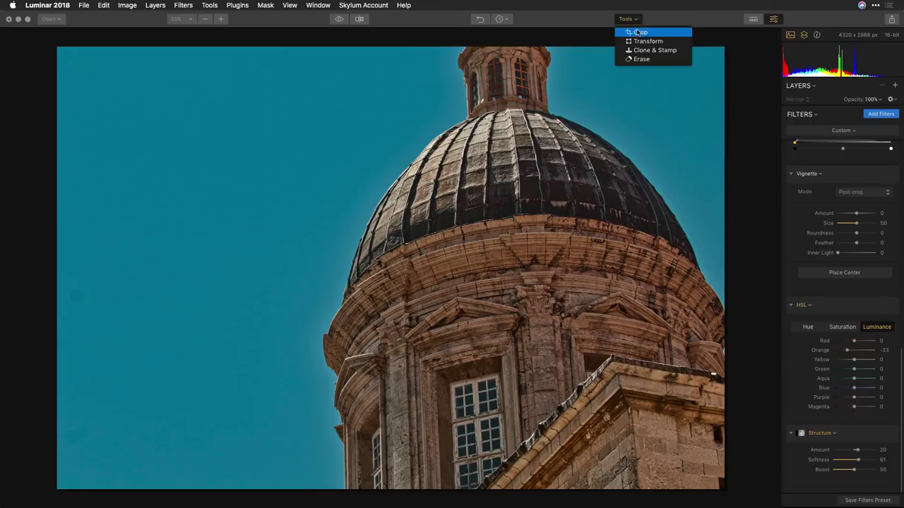
left_click(638, 62)
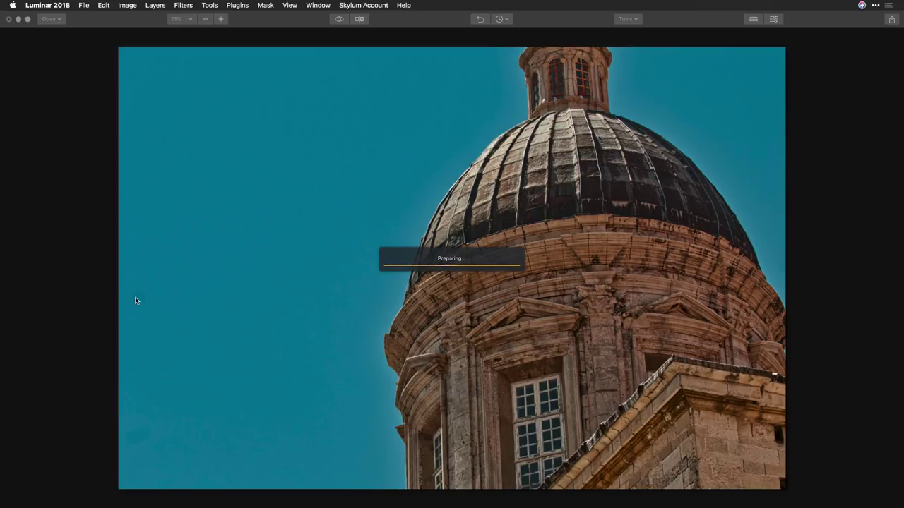
left_click_drag(136, 301, 137, 314)
left_click_drag(138, 303, 140, 302)
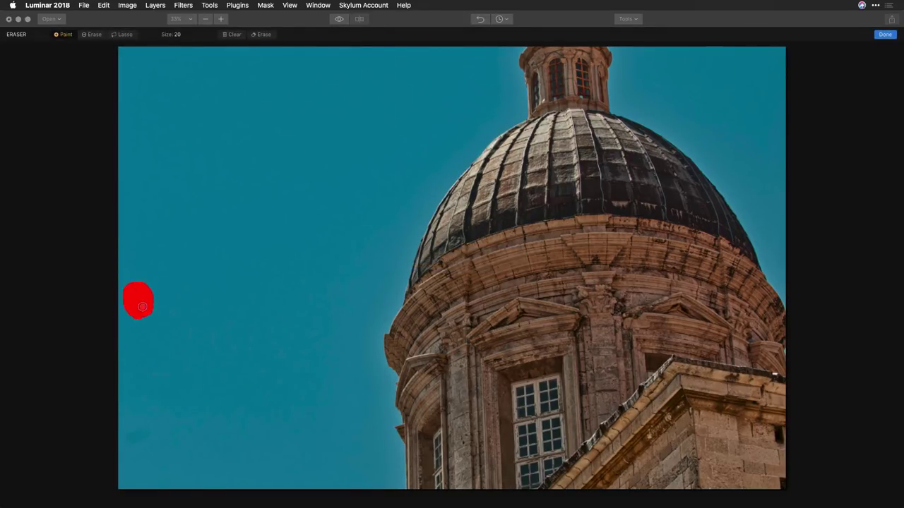
left_click(261, 35)
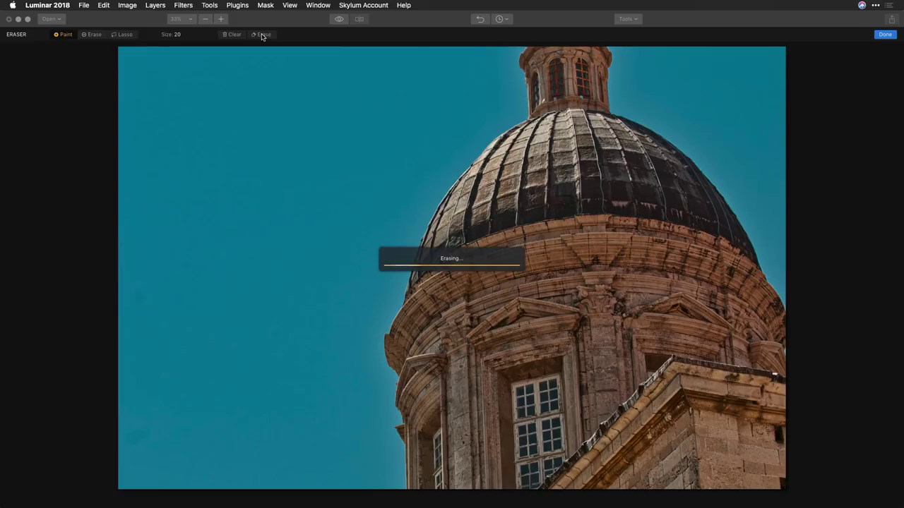
left_click(885, 35)
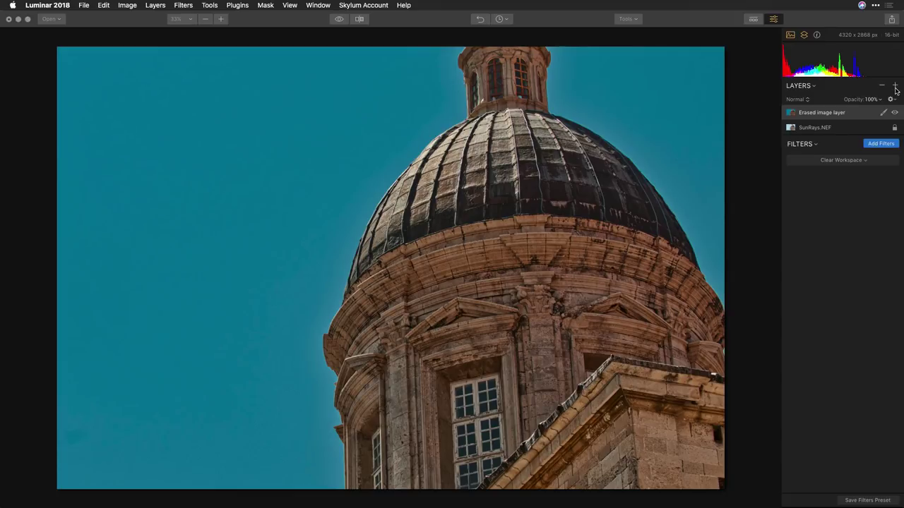
- Add a new adjustment layer above the erased image layer and close the filters catalog
left_click(895, 86)
left_click(891, 97)
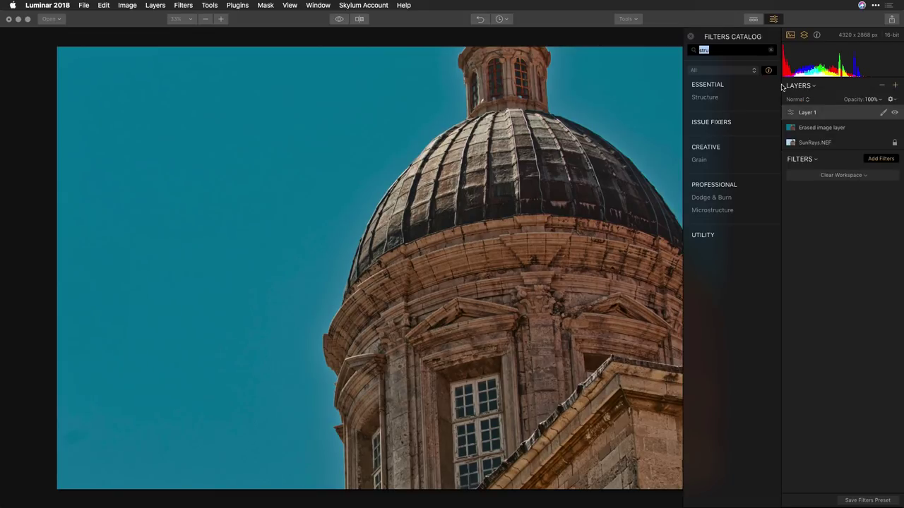
left_click(694, 36)
- Try the Cold Mood, Dramatic Grungy and Dramatic Look presets from the Dramatic category, and settle on Film Noir
left_click(753, 19)
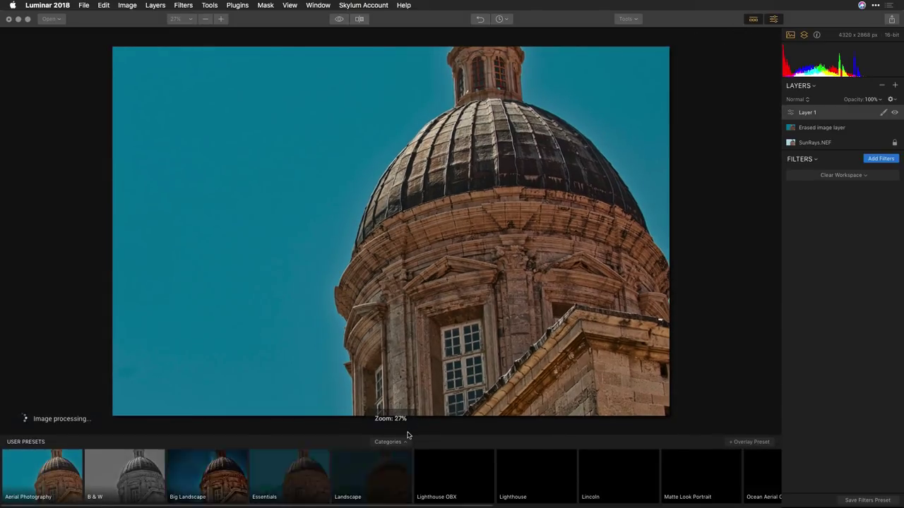
left_click(394, 442)
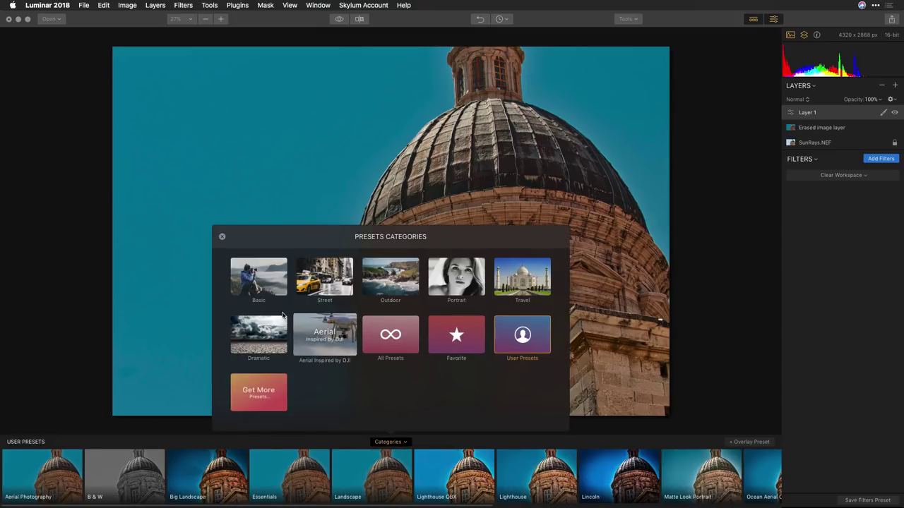
left_click(259, 333)
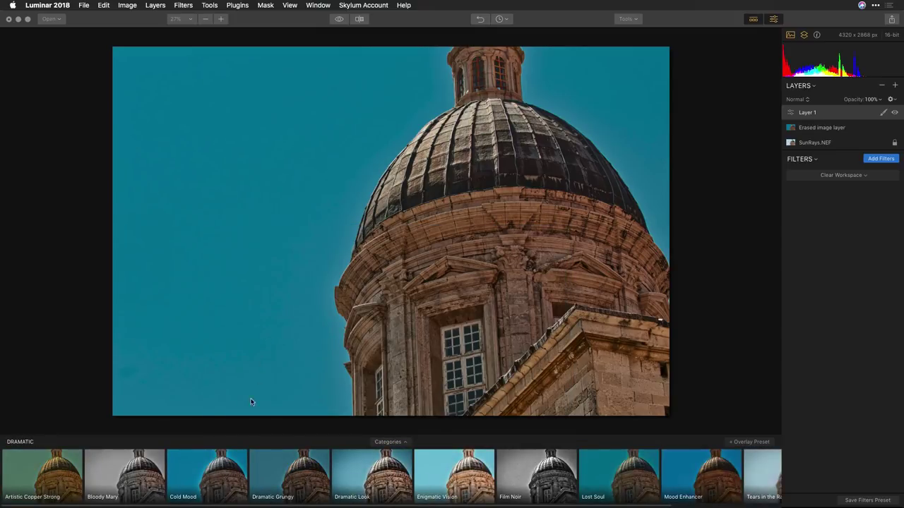
left_click(217, 469)
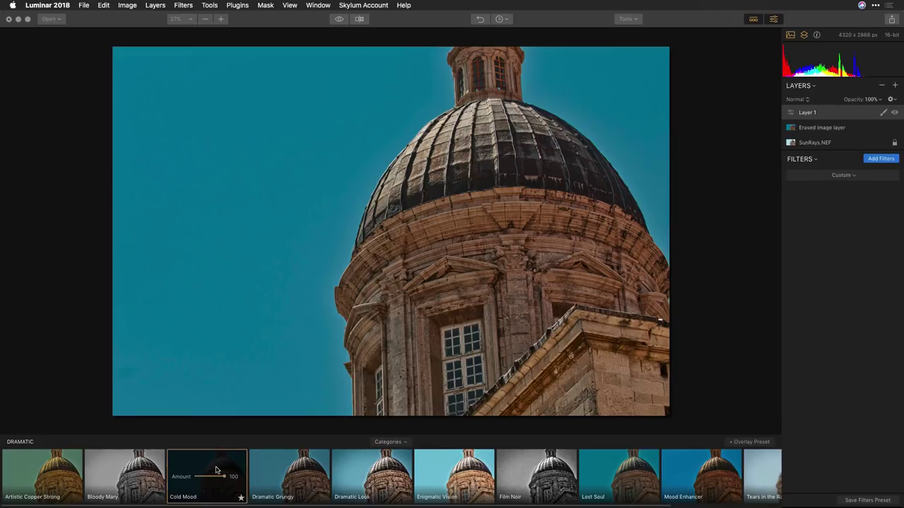
left_click(284, 473)
left_click(363, 472)
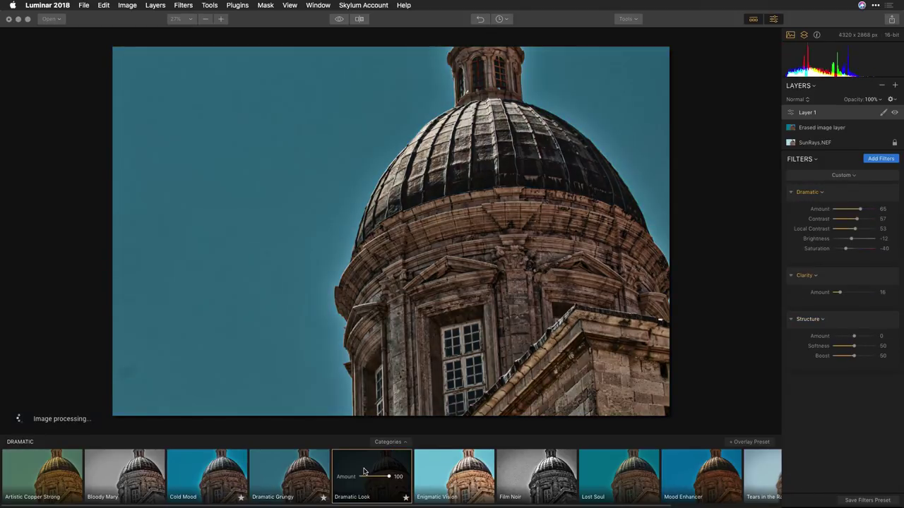
left_click(543, 468)
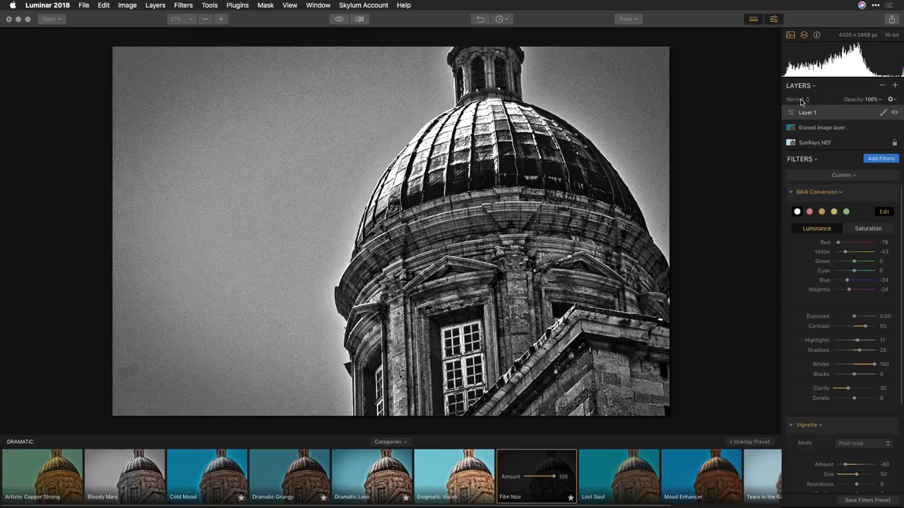
- Set the Film Noir adjustment layer's blending mode to Soft Light and its opacity to 54%
left_click(799, 99)
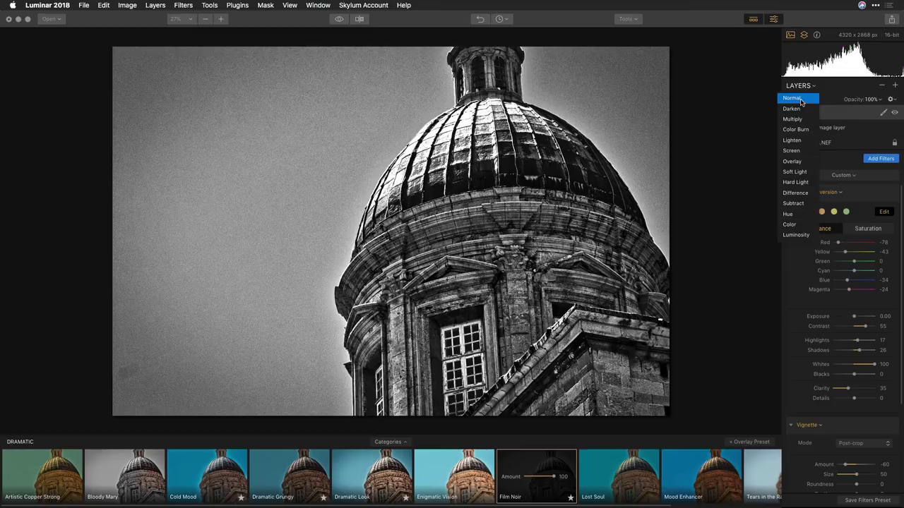
left_click(795, 172)
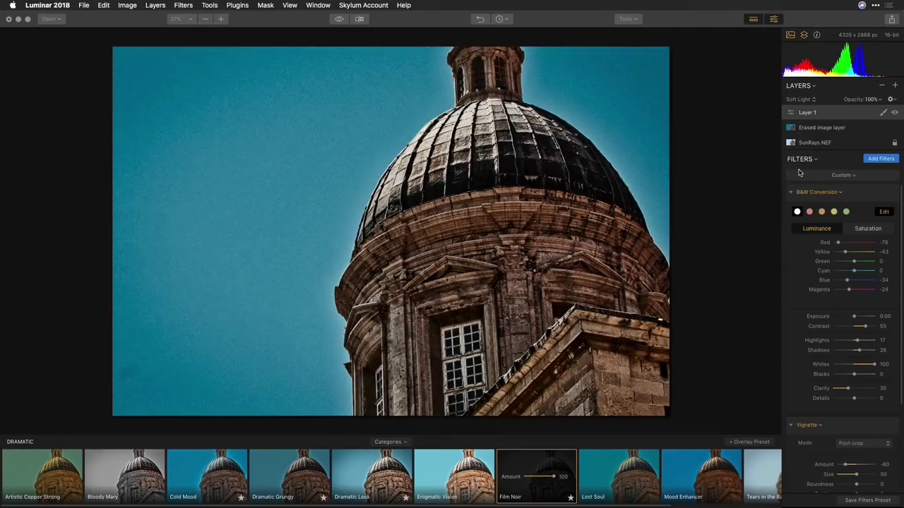
left_click(880, 102)
left_click_drag(881, 105, 873, 110)
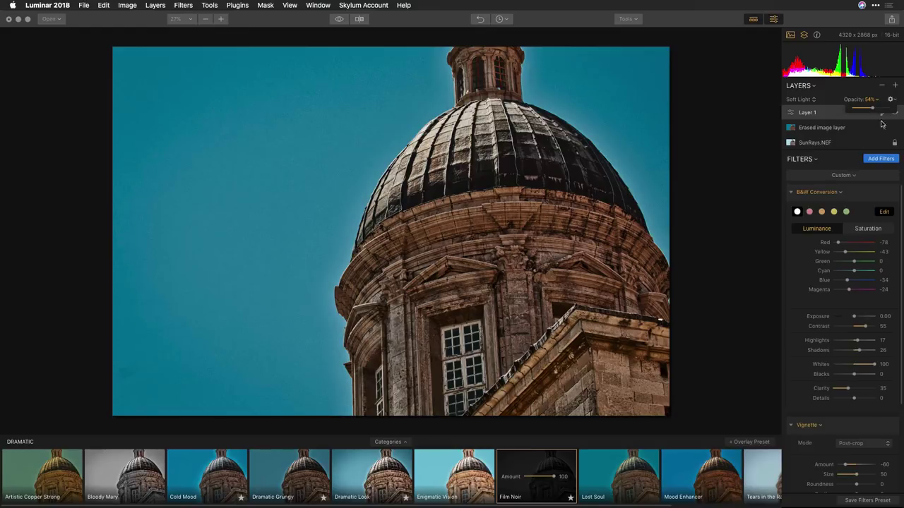
- Add Texture.jpg from the 06 Creating Dramatic training folder as a new image layer
left_click(895, 86)
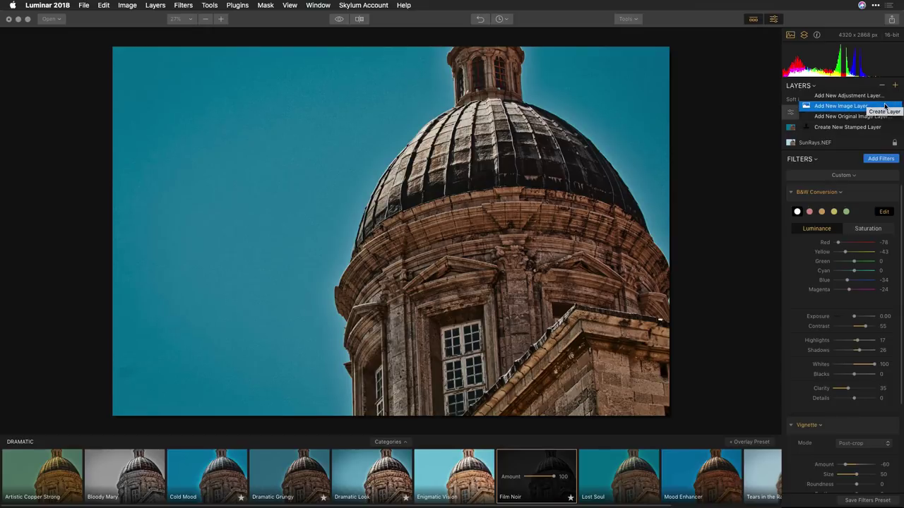
left_click(885, 106)
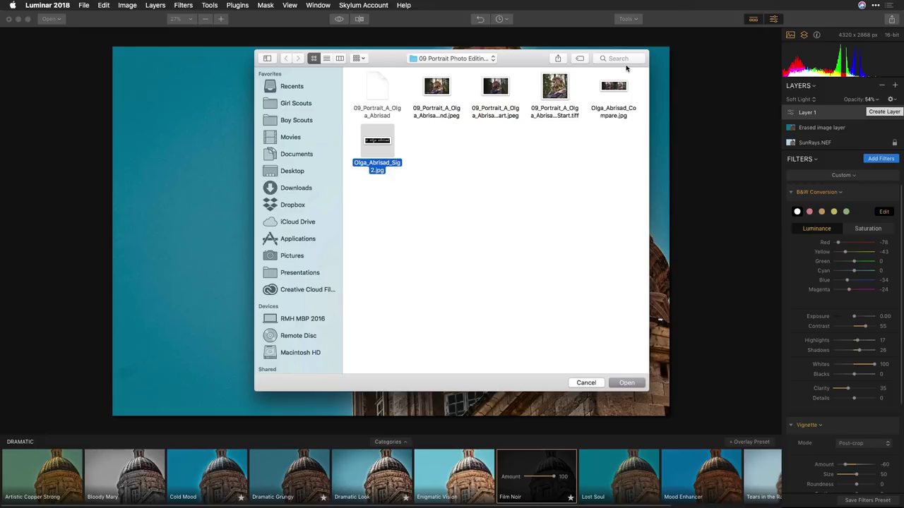
key("super+Up")
key("Down")
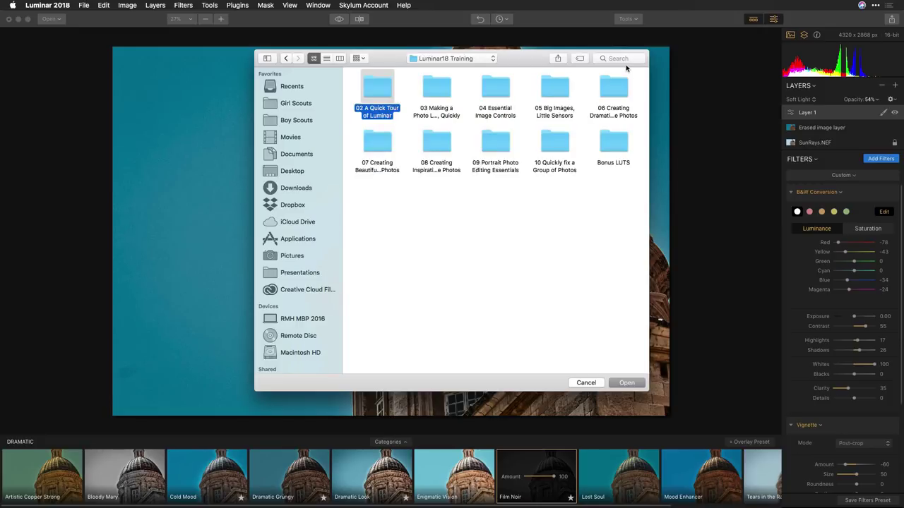
key("Down")
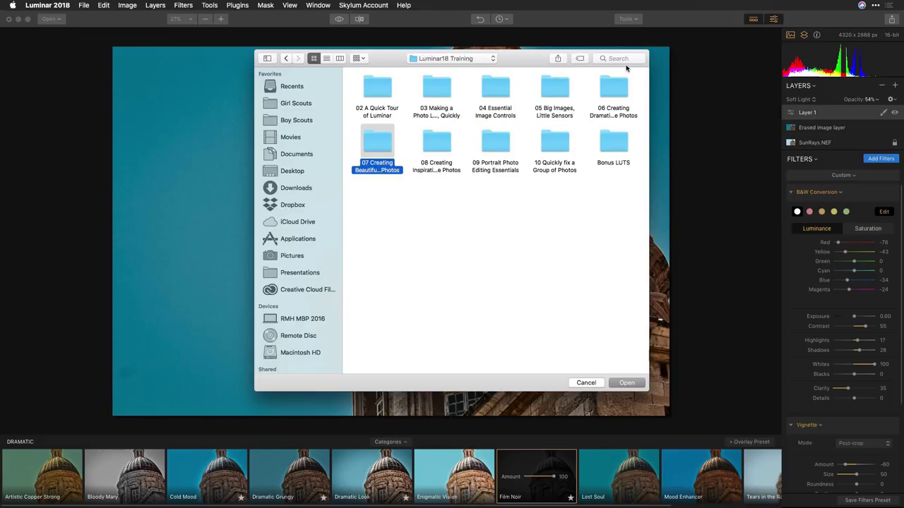
double_click(376, 145)
left_click(380, 144)
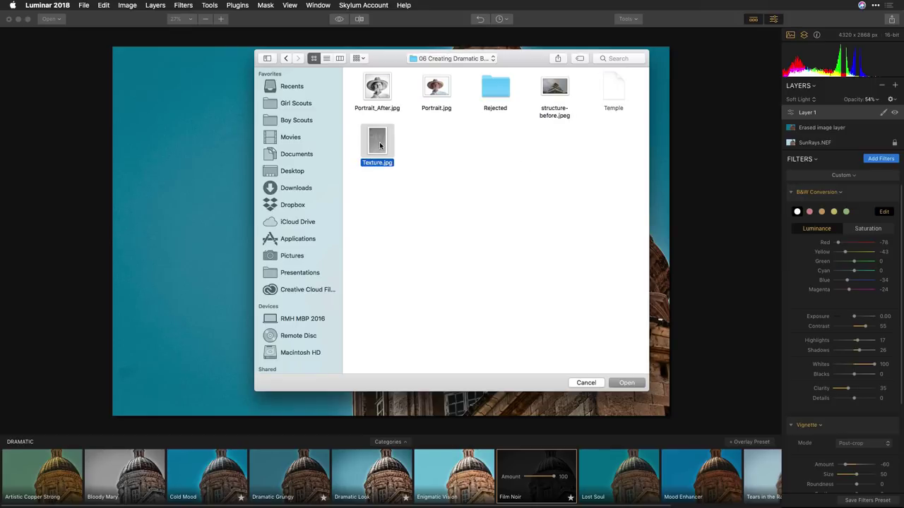
key("Return")
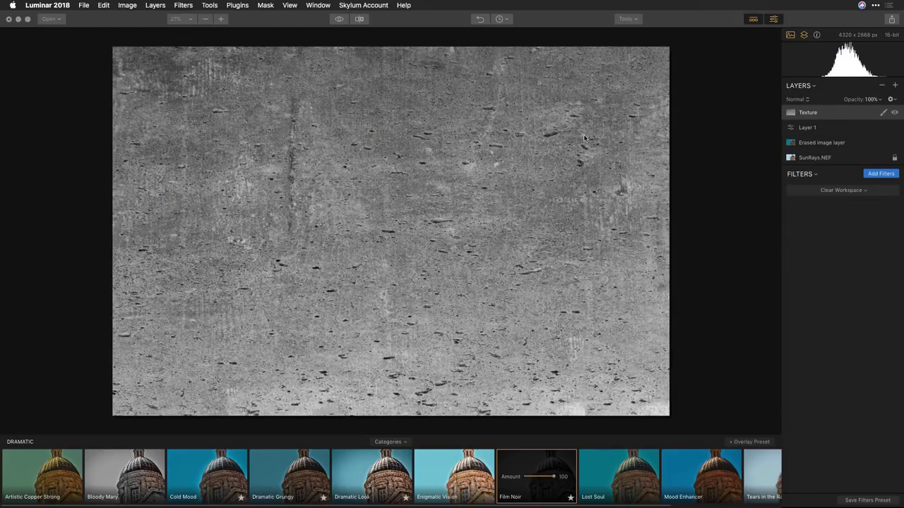
- Blend the Texture layer in Soft Light mode and set its opacity to 64%
left_click(799, 99)
left_click(796, 172)
left_click(879, 101)
left_click_drag(886, 107, 877, 111)
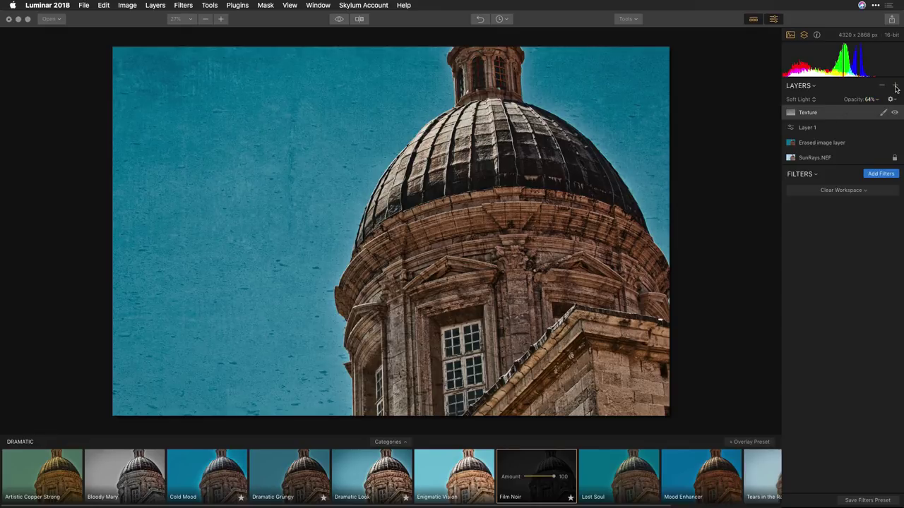
- Add a new adjustment layer above the Texture layer and apply the Exposure and High Key filters to it
left_click(895, 86)
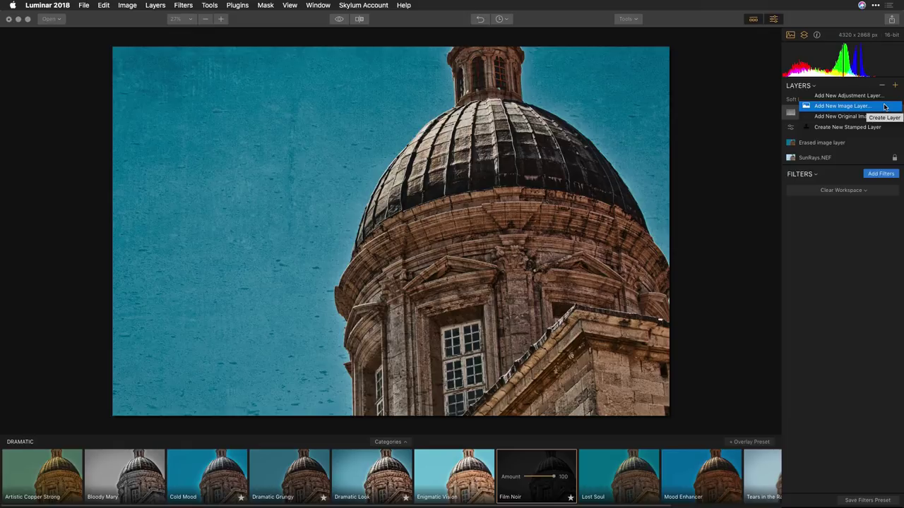
left_click(879, 96)
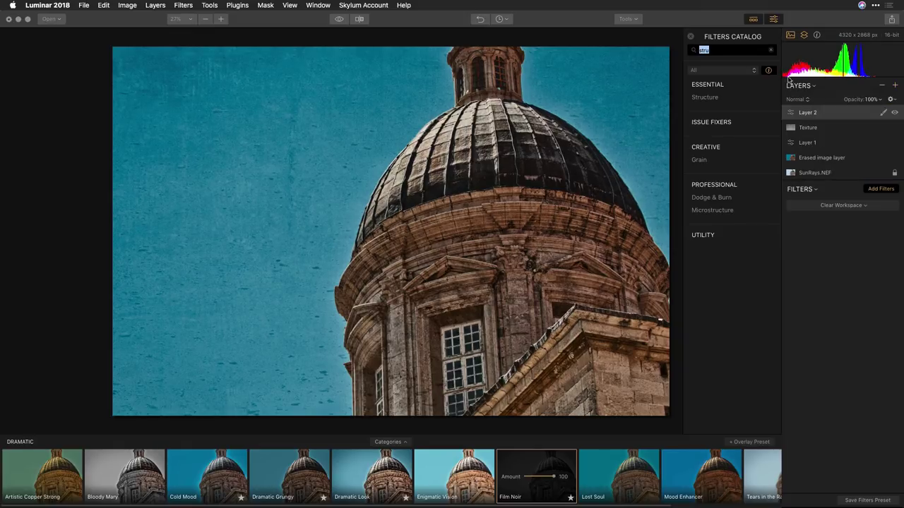
type("expos")
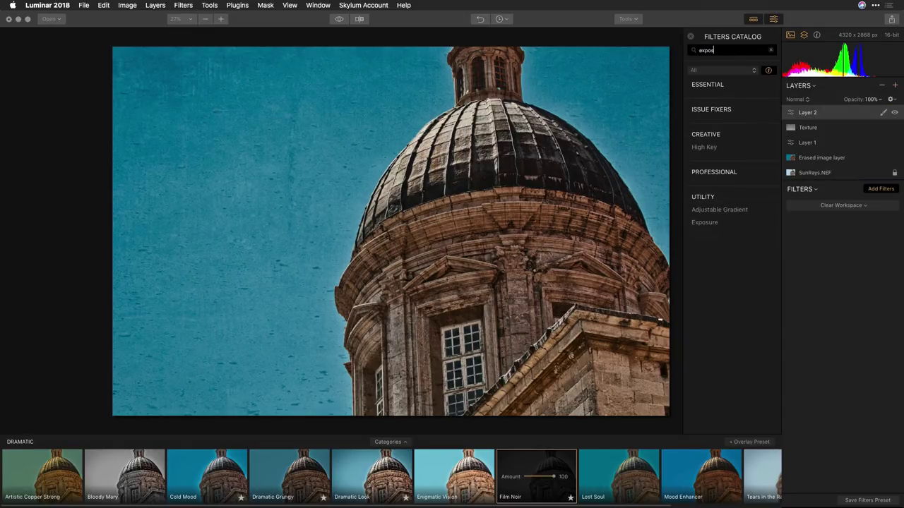
left_click(709, 222)
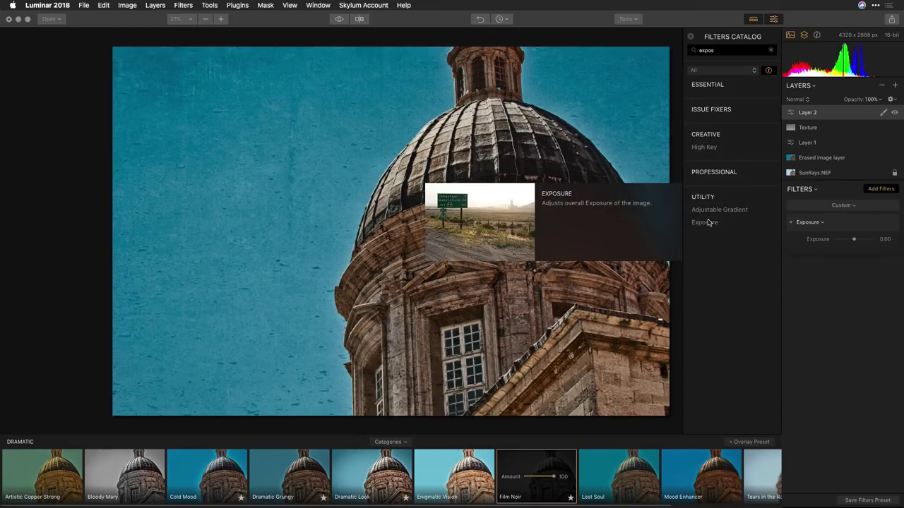
left_click(708, 147)
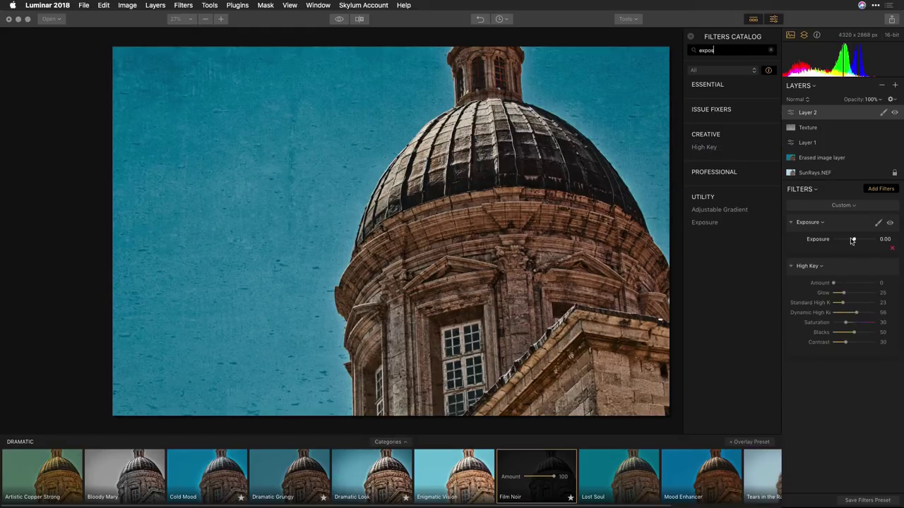
- Set Exposure to -1.38 and, in High Key, Amount to 57, Glow to 100, Standard High Key to 32 and Blacks to 0
left_click_drag(853, 240, 846, 245)
left_click(847, 284)
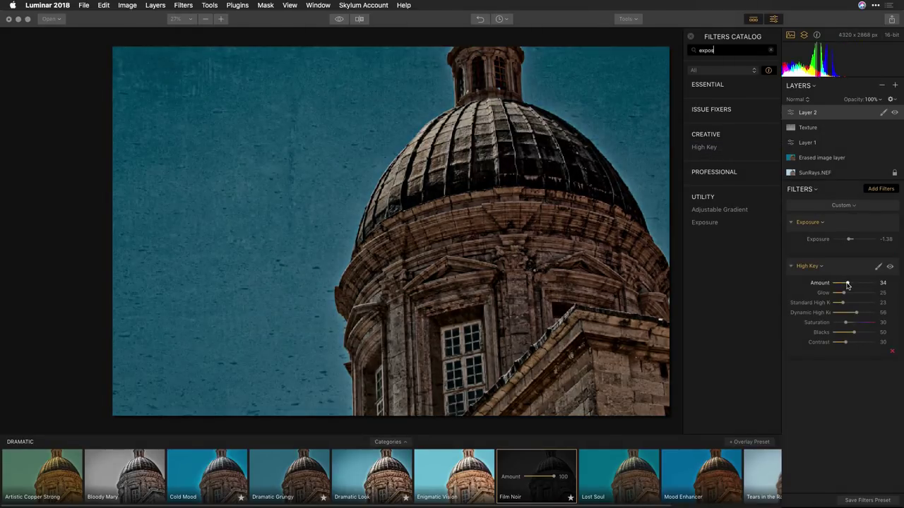
left_click_drag(849, 285, 833, 333)
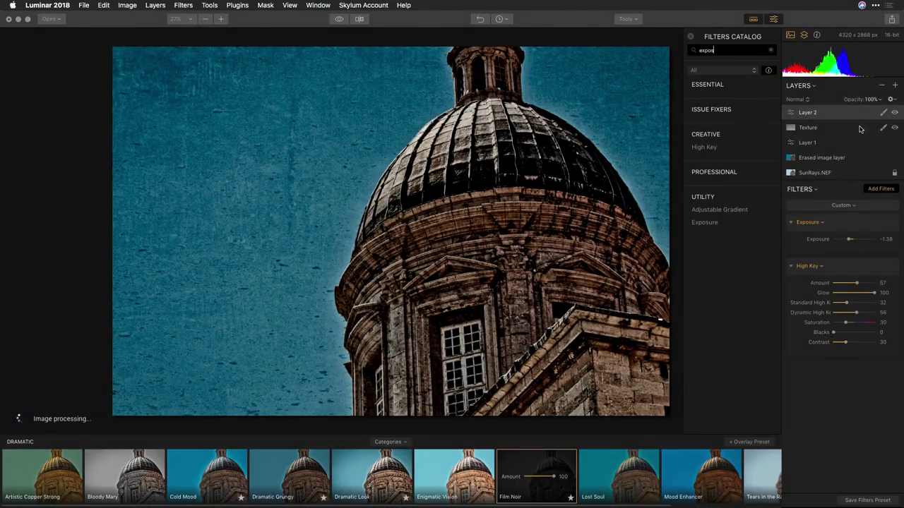
- Draw a radial mask on the new adjustment layer, reposition it over the dome, and compare the image with the layer hidden and shown
left_click(882, 116)
left_click(837, 134)
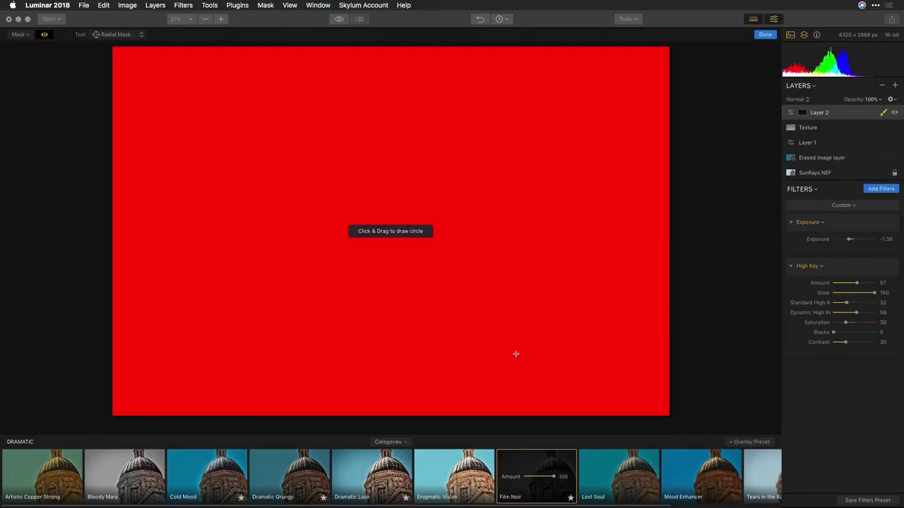
left_click_drag(516, 355, 318, 192)
left_click_drag(419, 246, 452, 211)
left_click(765, 34)
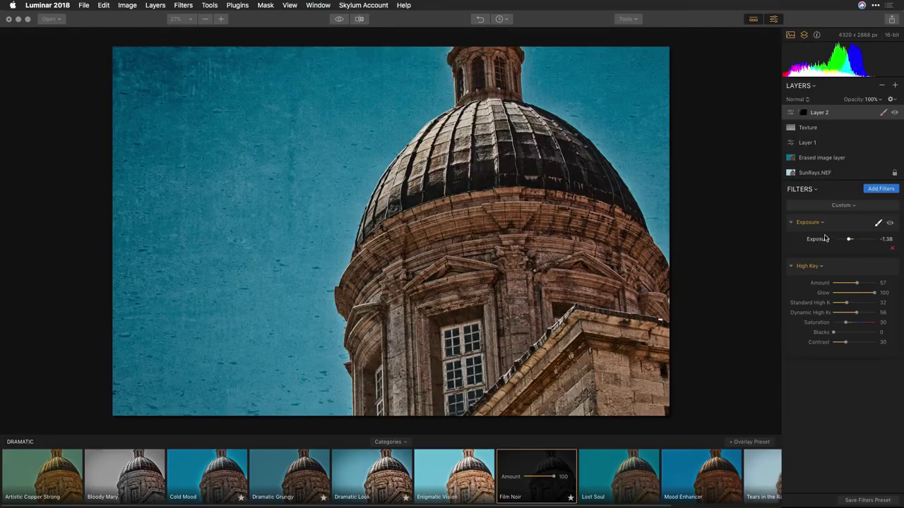
left_click(895, 114)
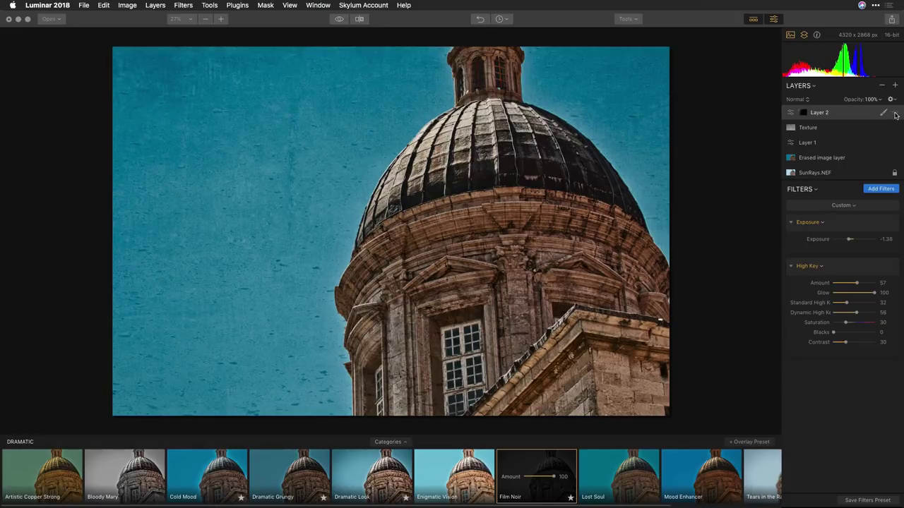
left_click(895, 114)
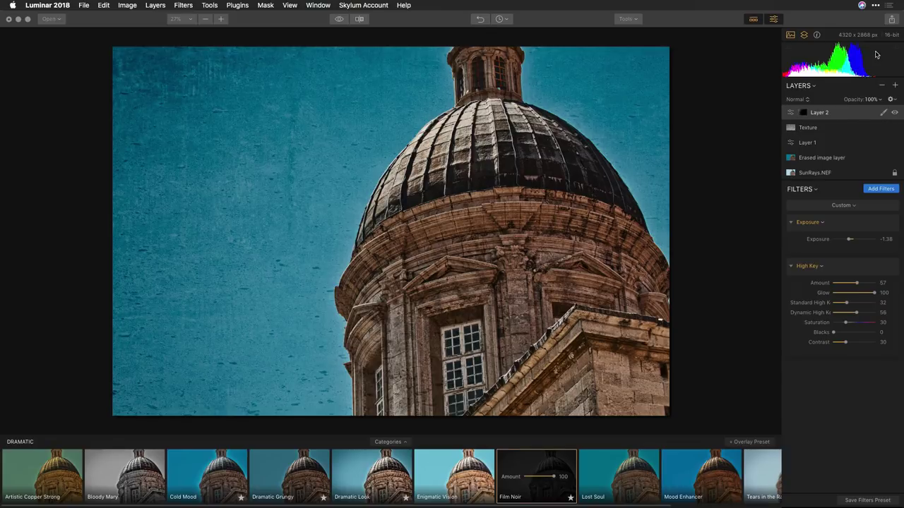
- Review the export and sharing destinations, and check which host applications have Luminar 2018 installed as a plugin
left_click(893, 20)
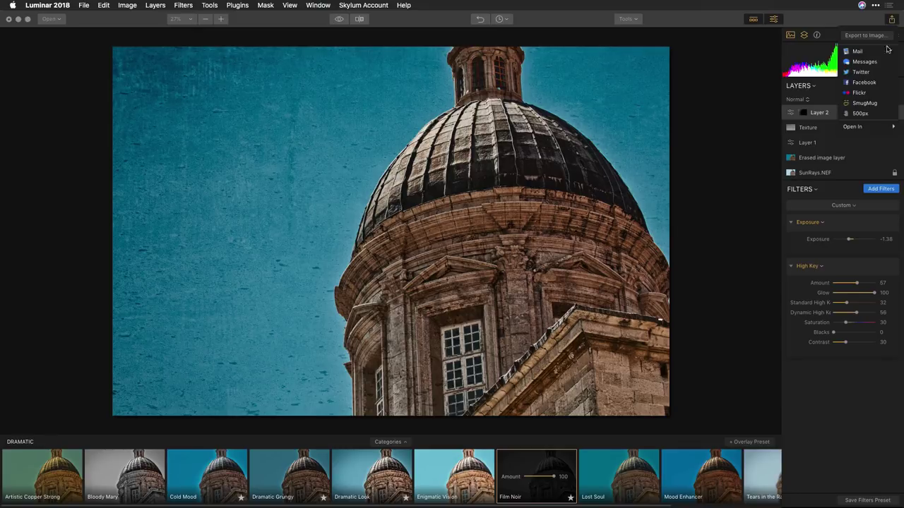
left_click(709, 101)
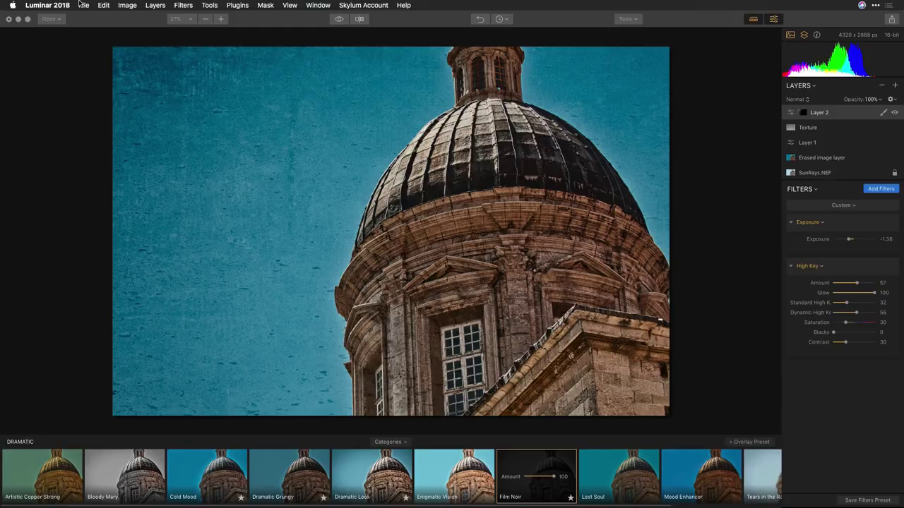
left_click(56, 5)
left_click(54, 40)
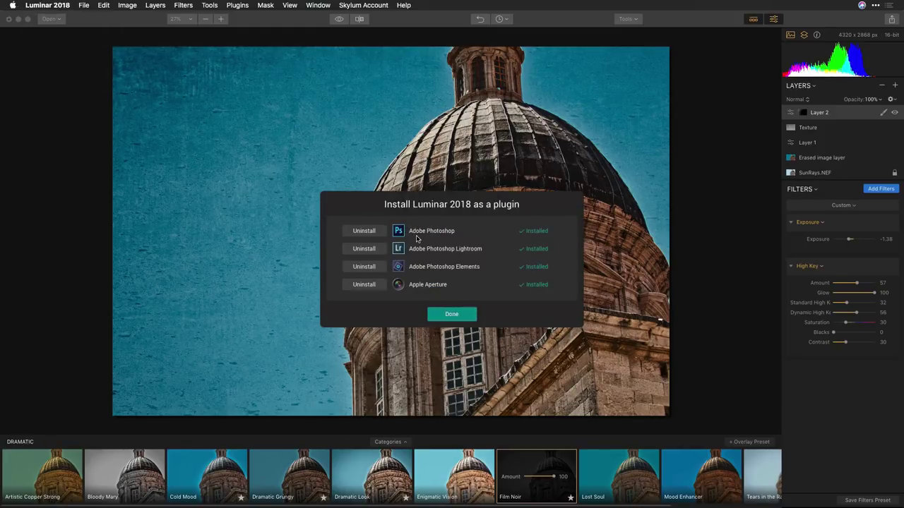
left_click(444, 316)
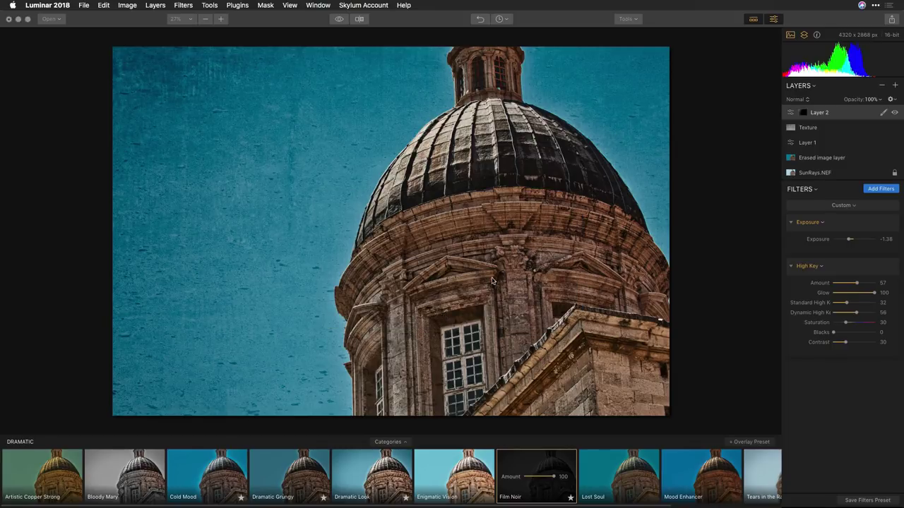